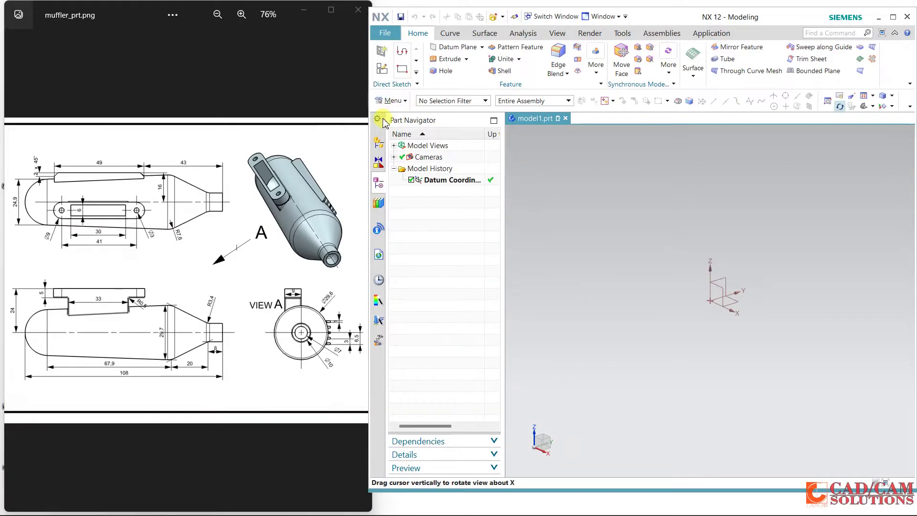
- Collapse the Part Navigator and start a sketch on the datum YZ plane with the Y axis as horizontal reference
left_click(384, 121)
left_click(405, 129)
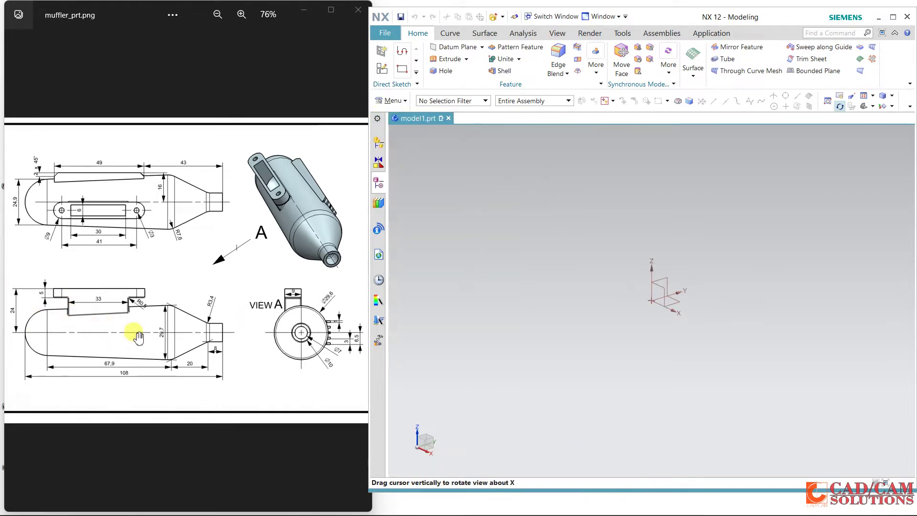
left_click(382, 69)
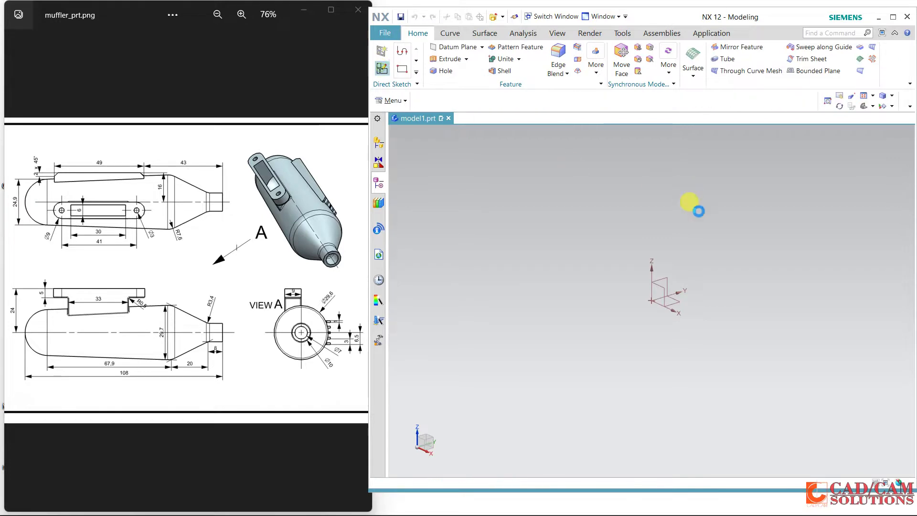
left_click(672, 281)
left_click(697, 296)
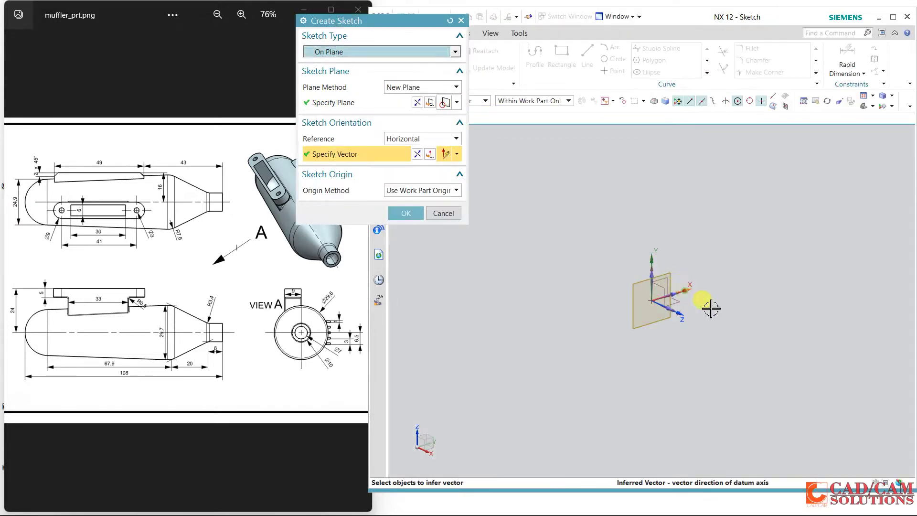
left_click(713, 311)
middle_click(713, 311)
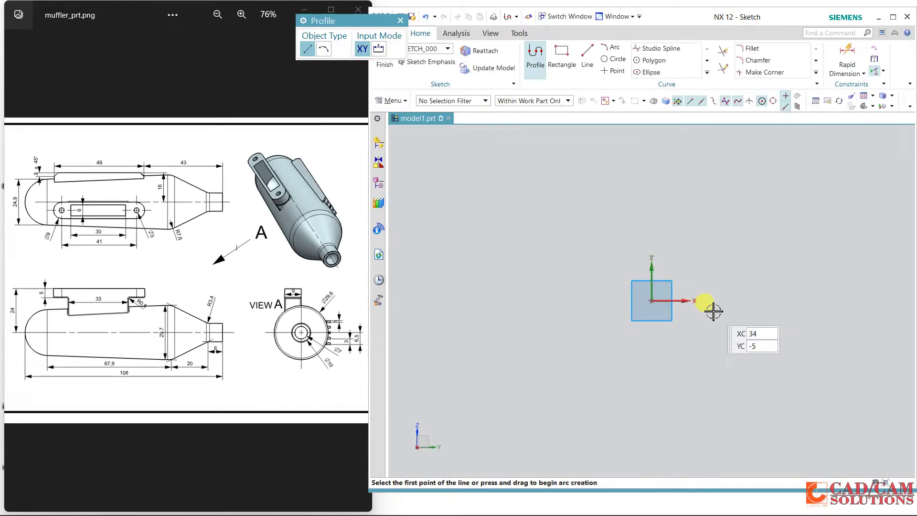
double_click(654, 9)
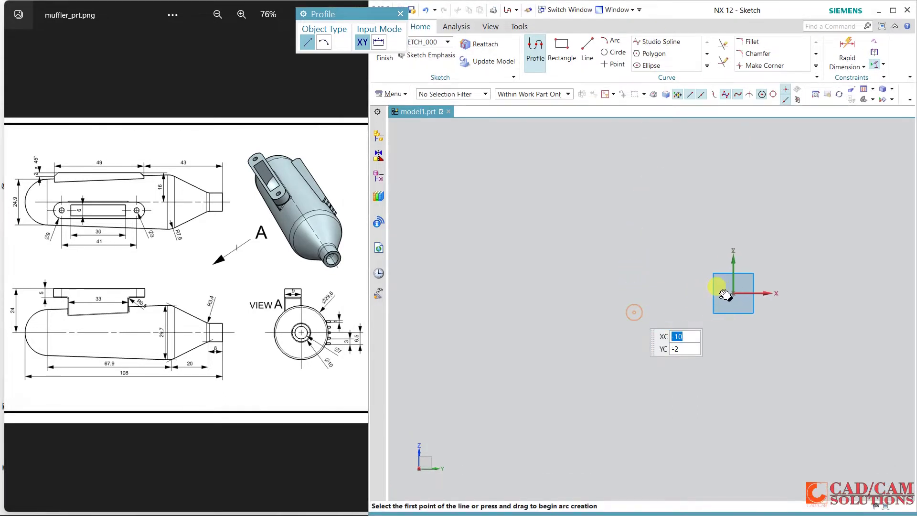
- Sketch a closed six-line muffler half-profile below the axis from the origin, about 168 mm long, with a 14 mm neck step and two sloped lines
left_click(724, 308)
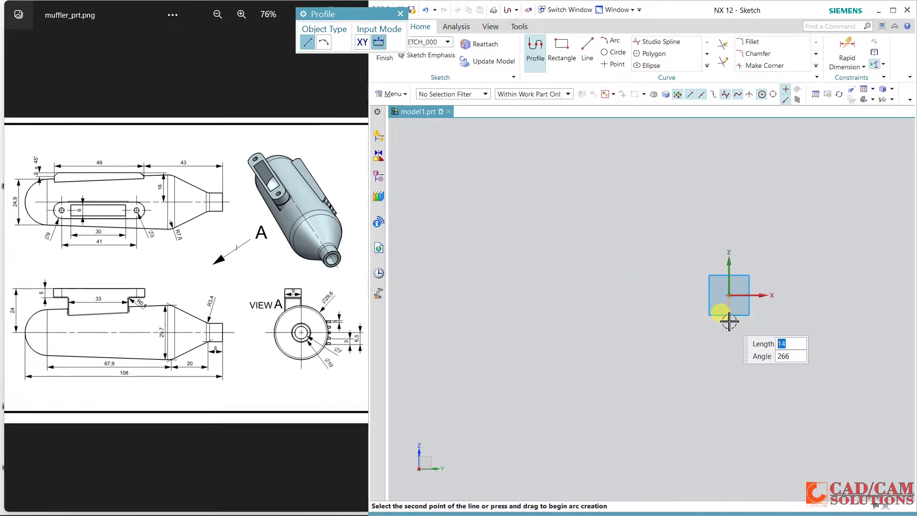
left_click(696, 319)
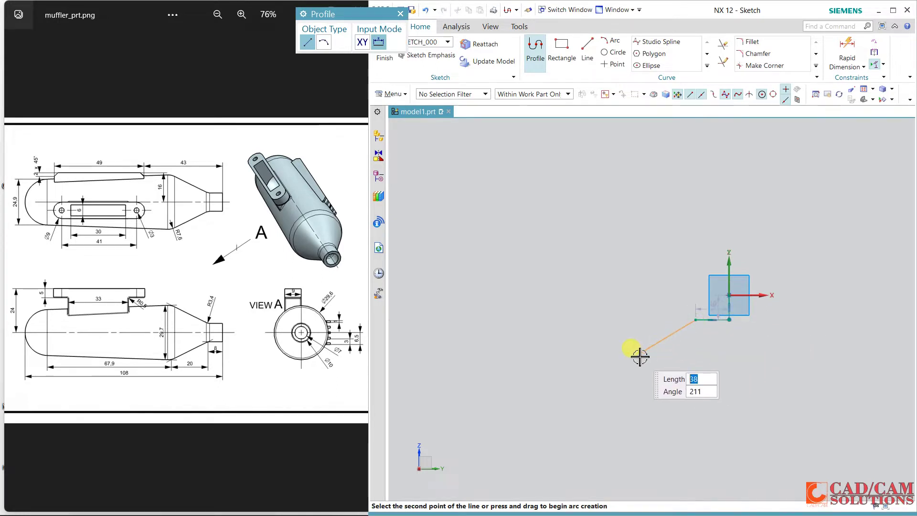
left_click(639, 355)
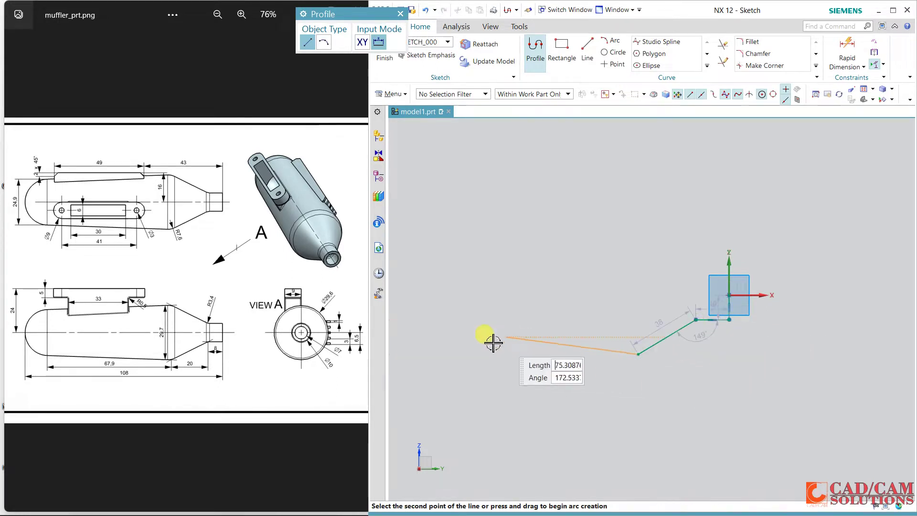
left_click(427, 329)
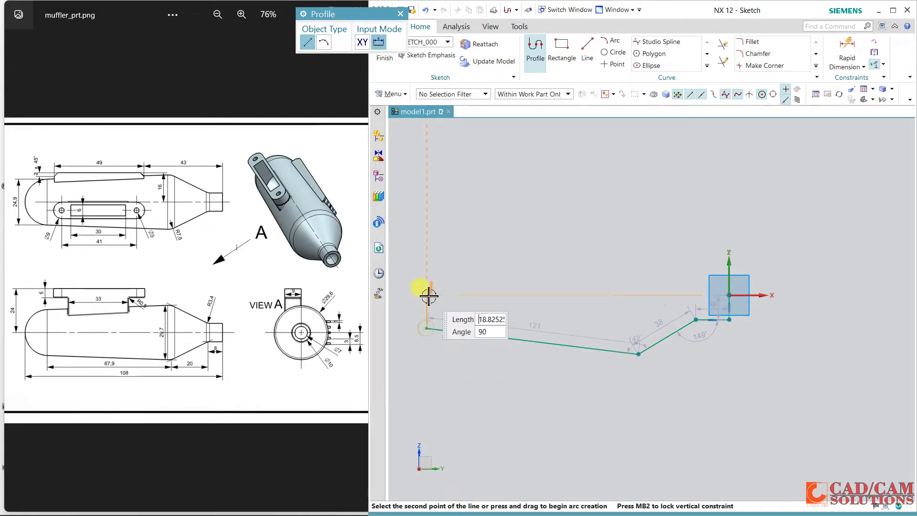
left_click(627, 293)
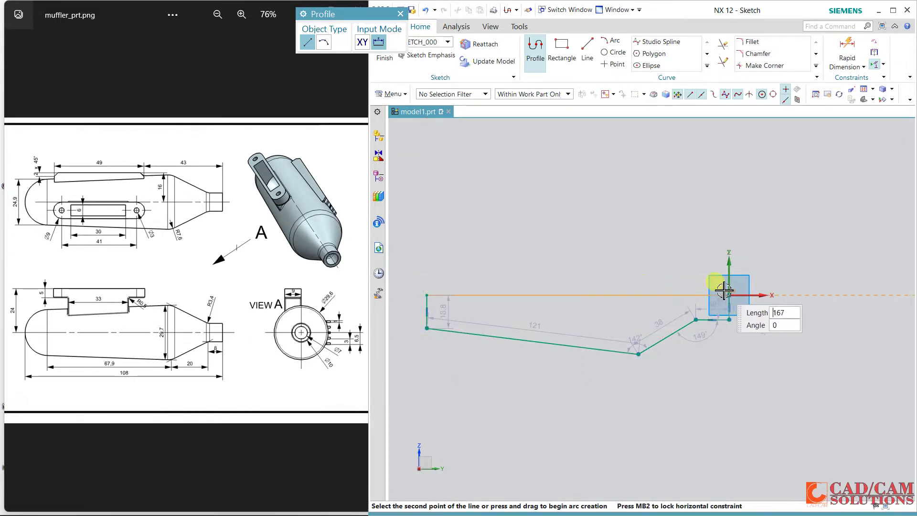
left_click(729, 295)
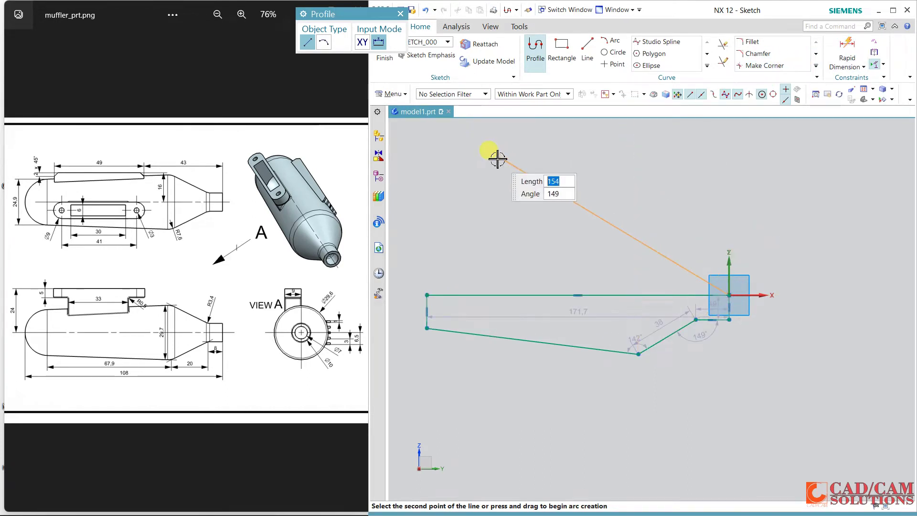
key("Escape")
key("Escape")
- Set the length of the short vertical neck line at the origin to 5 mm
left_click_drag(721, 309, 812, 339)
double_click(815, 341)
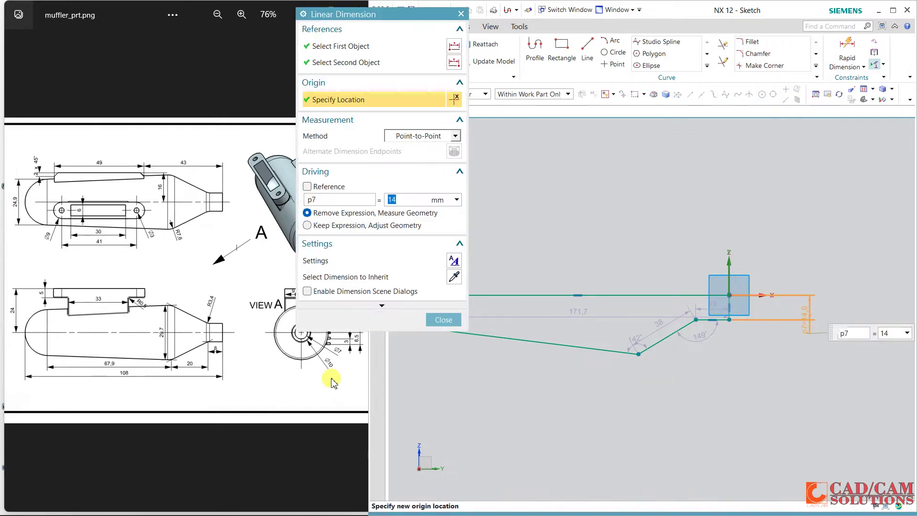
left_click_drag(371, 14, 456, 16)
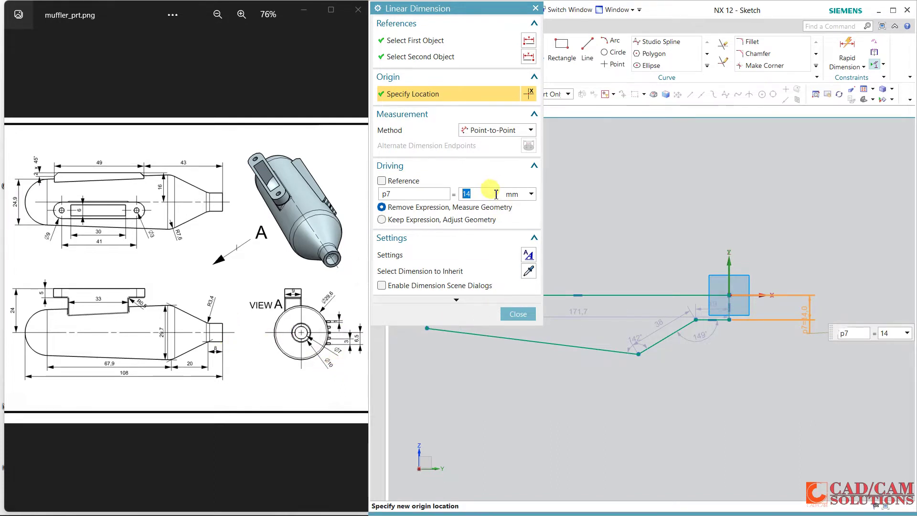
type("5.0")
key("Return")
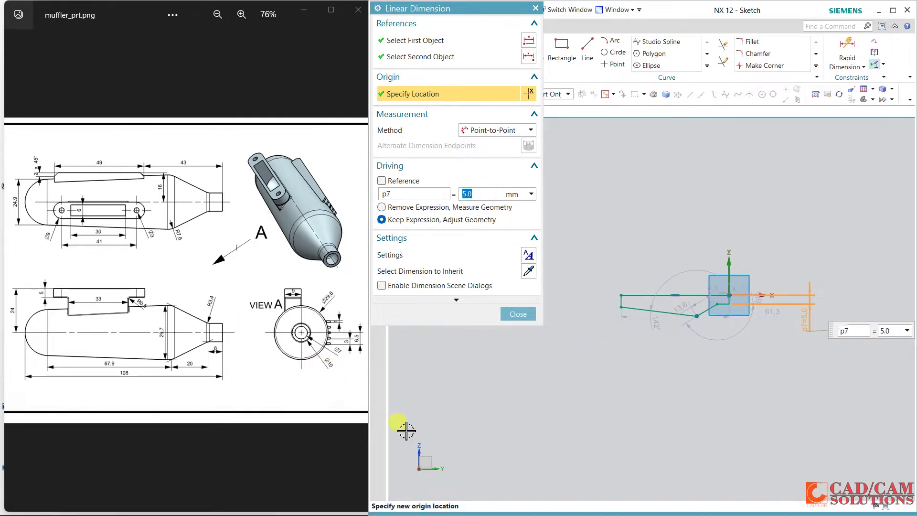
left_click(520, 314)
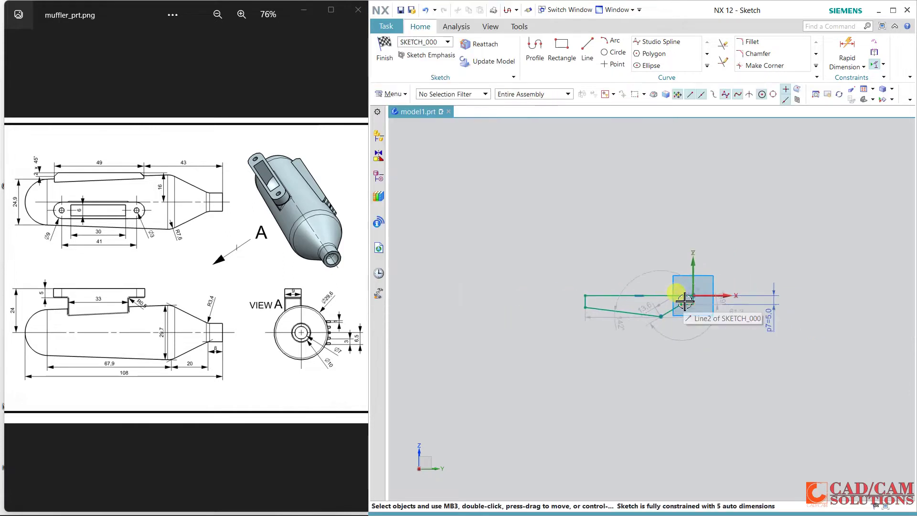
- Draw a circle about 13.4 mm in diameter centred on the axis line's far end and passing through the vertical end line's lower point
scroll(684, 301, "up", 3)
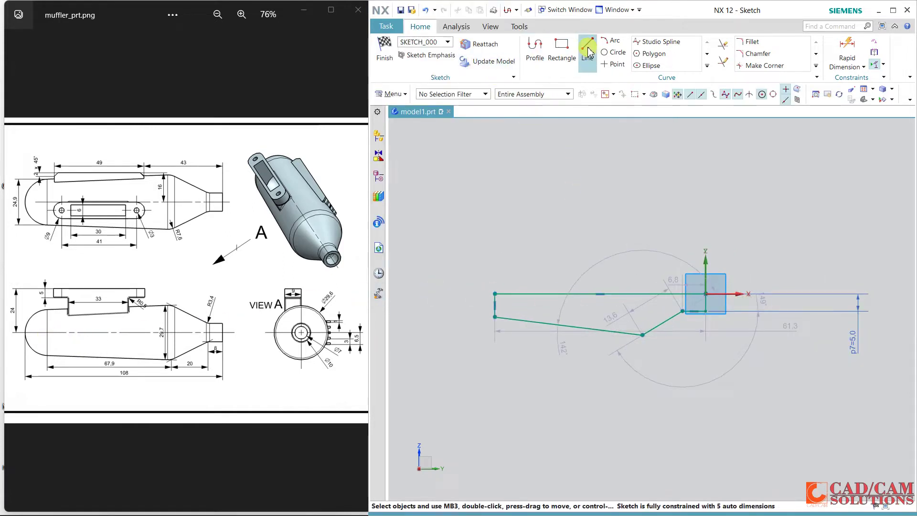
left_click(614, 52)
left_click(494, 294)
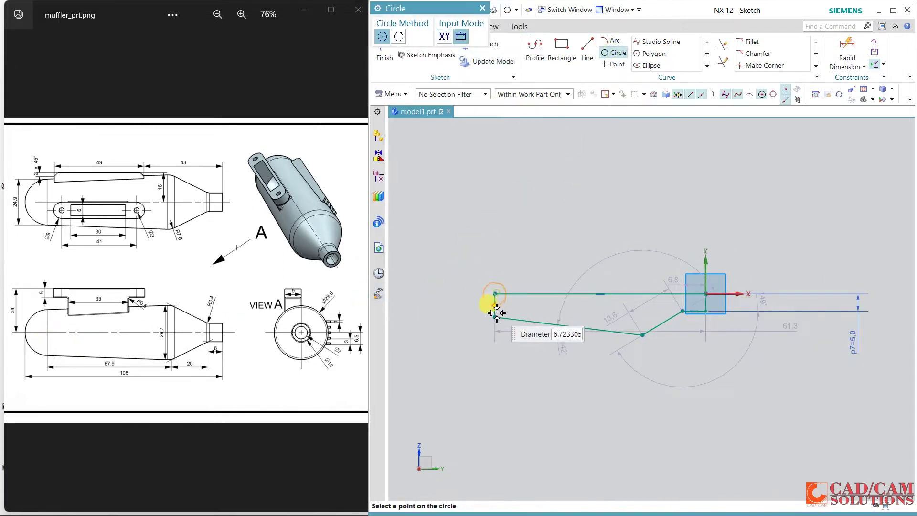
type("13.44661")
key("Return")
key("Escape")
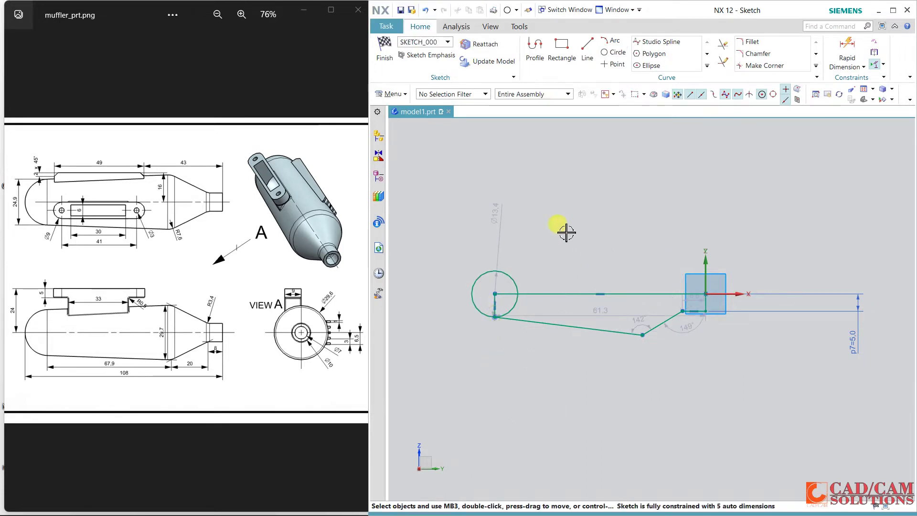
- Dimension the horizontal neck line's length to 8 mm
left_click(844, 57)
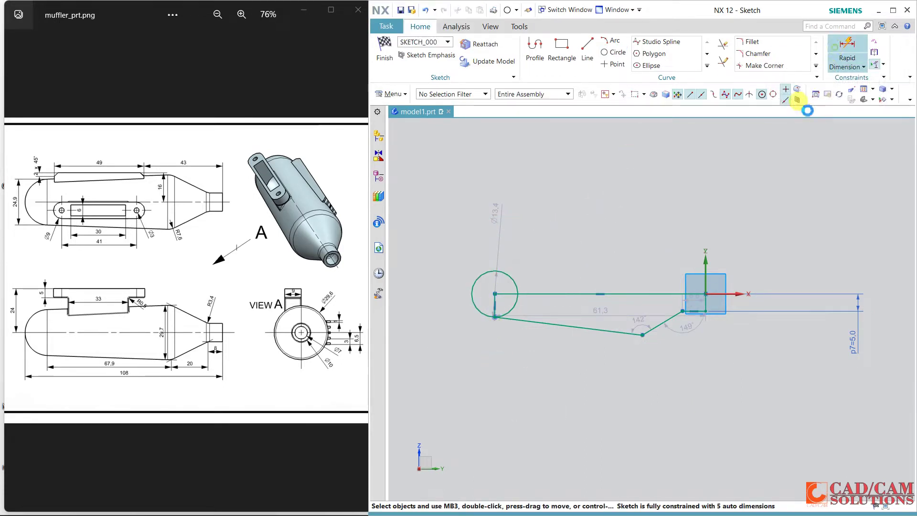
scroll(702, 339, "down", 2)
scroll(697, 327, "up", 5)
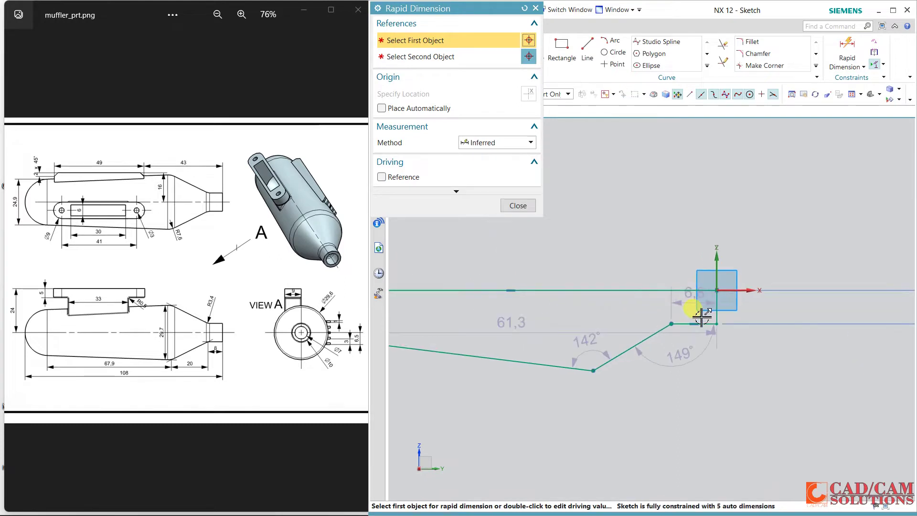
left_click(701, 319)
left_click(691, 293)
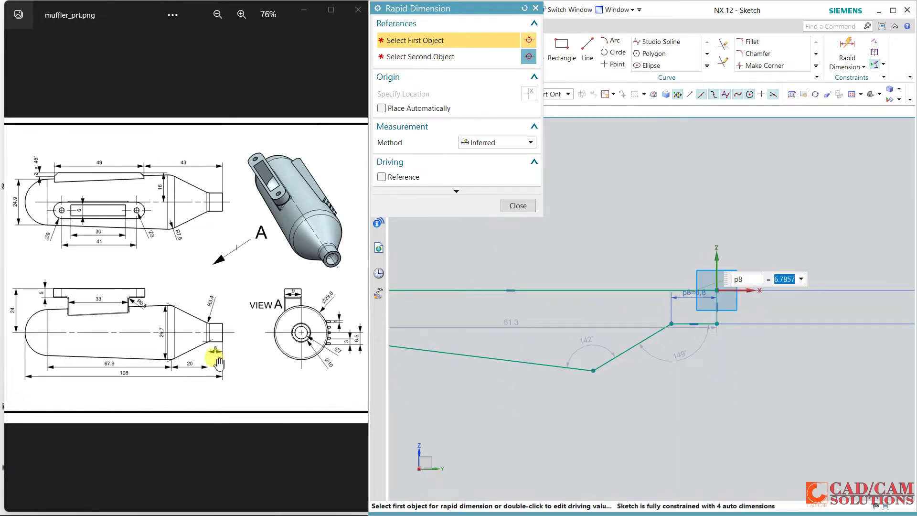
key("Return")
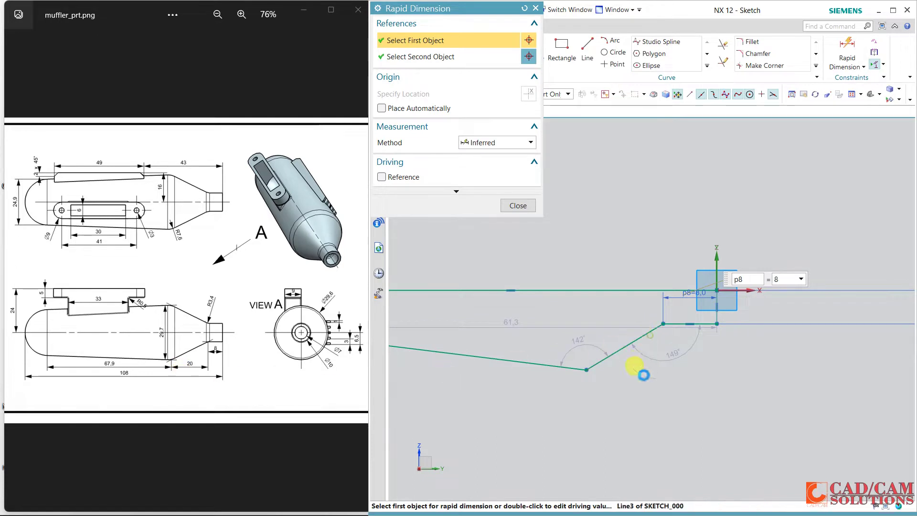
- Dimension the horizontal span of the steep sloped line beside the neck to 20 mm
left_click(643, 375)
left_click(631, 392)
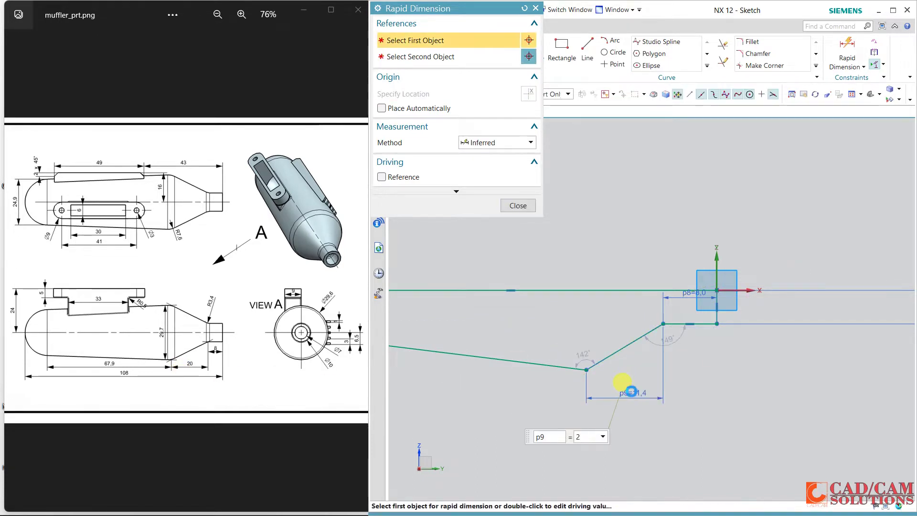
type("20")
key("Return")
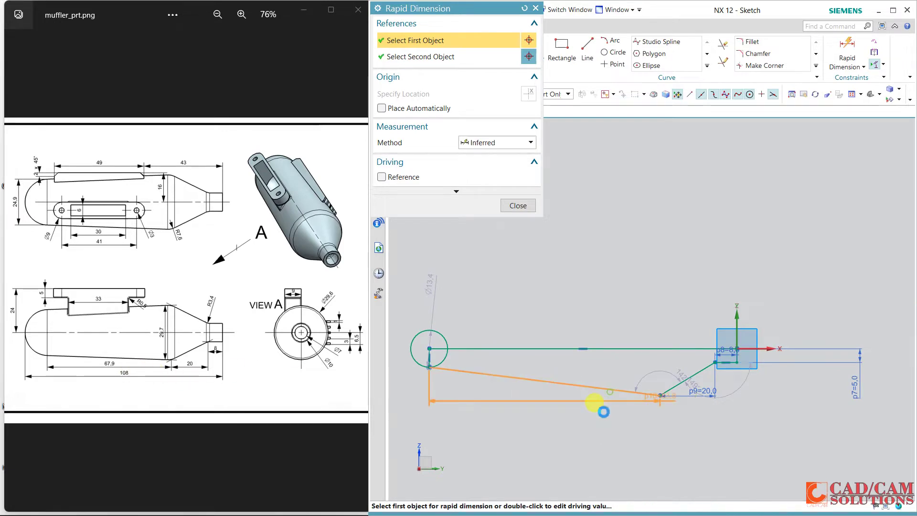
- Dimension the horizontal span of the long sloped body line to 67.9 mm
left_click(597, 406)
left_click(502, 433)
type("67")
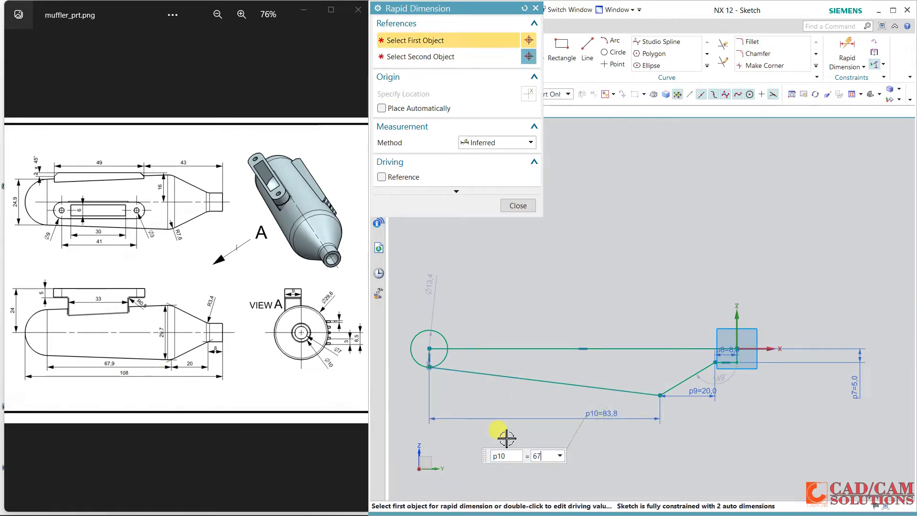
type(".")
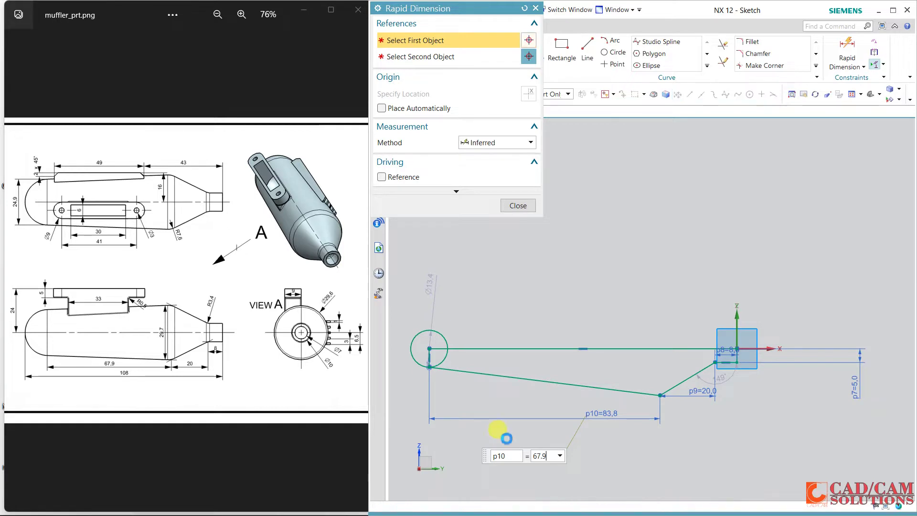
type("9")
key("Return")
- Dimension the overall length from the vertical datum axis to the circle's far edge to 108 mm
scroll(449, 365, "up", 1)
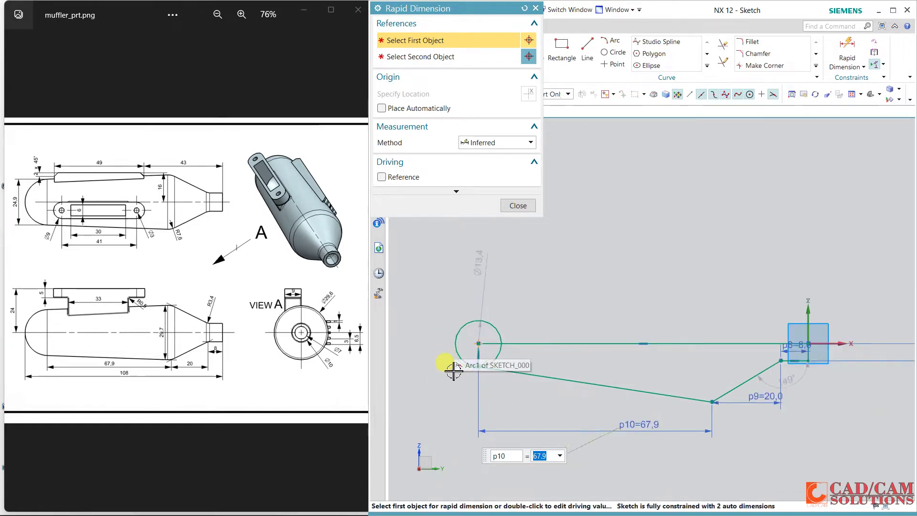
left_click(808, 310)
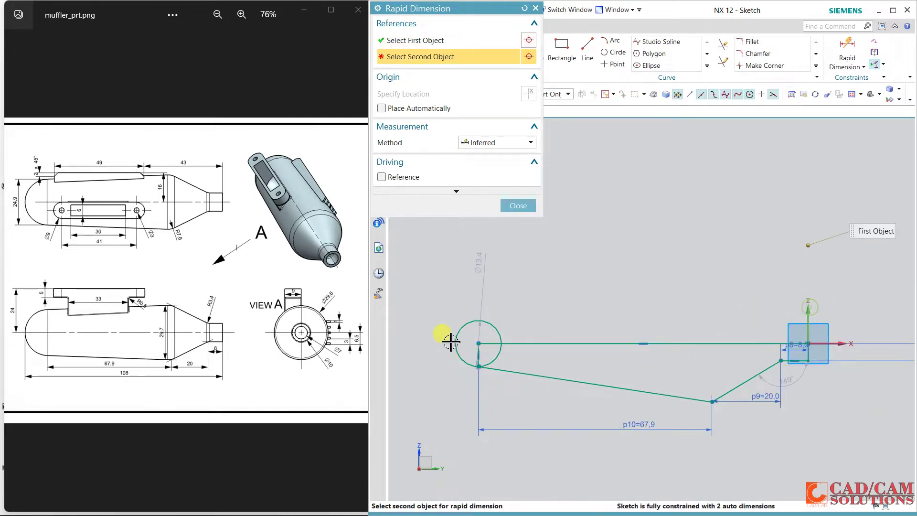
left_click(454, 342)
left_click(579, 469)
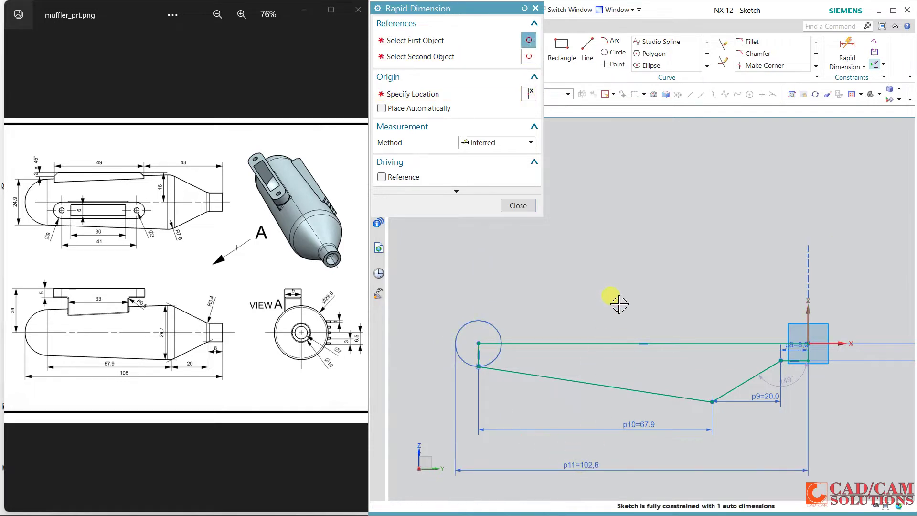
type("10")
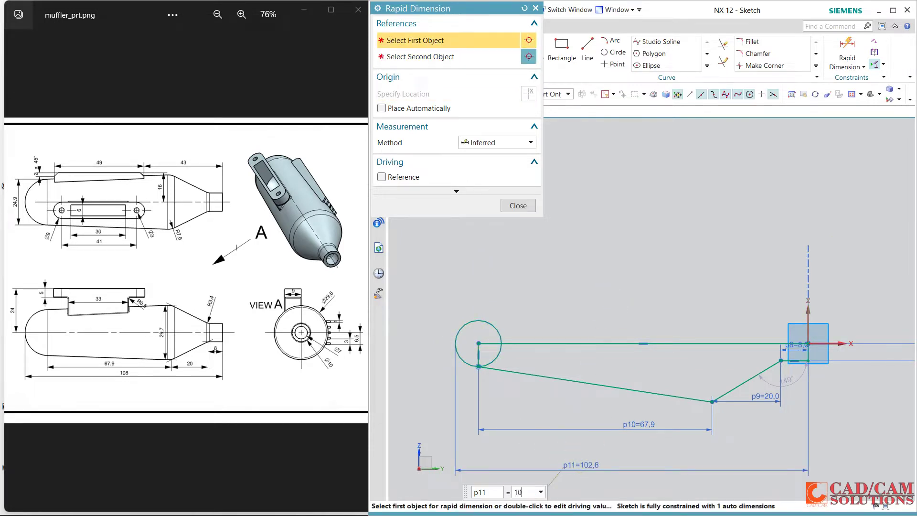
type("8")
key("Return")
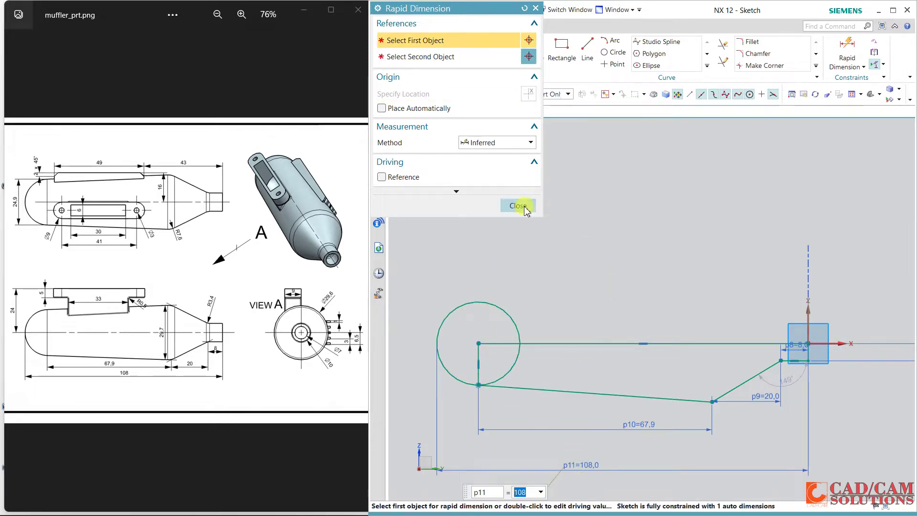
- Try to add a diameter dimension to the end circle, and delete that dimension
left_click(508, 288)
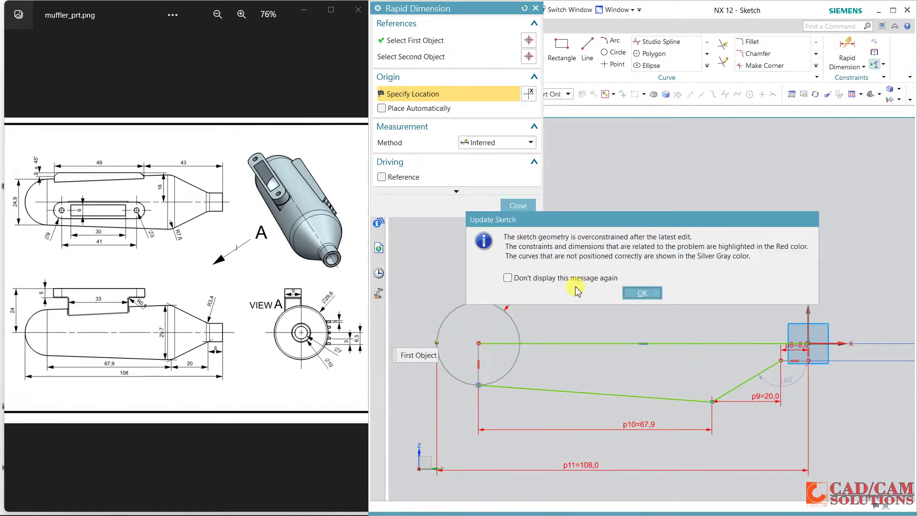
left_click(632, 294)
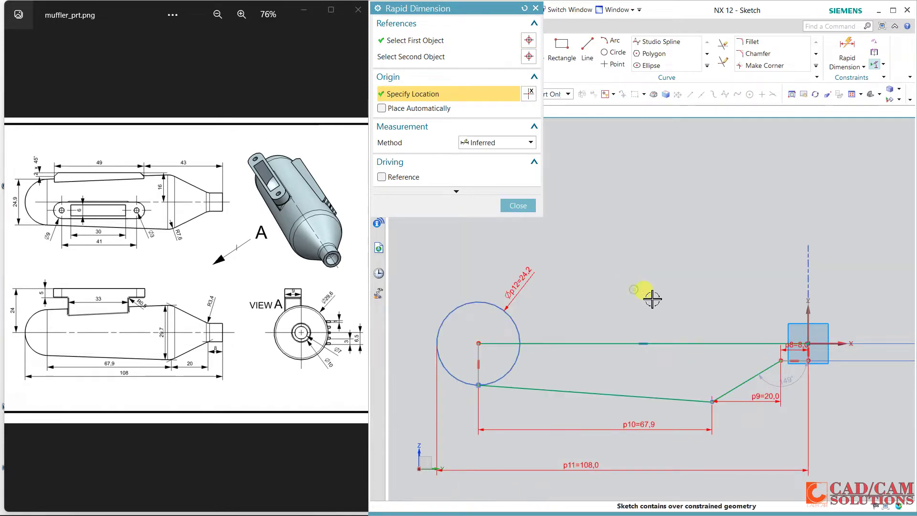
left_click(520, 205)
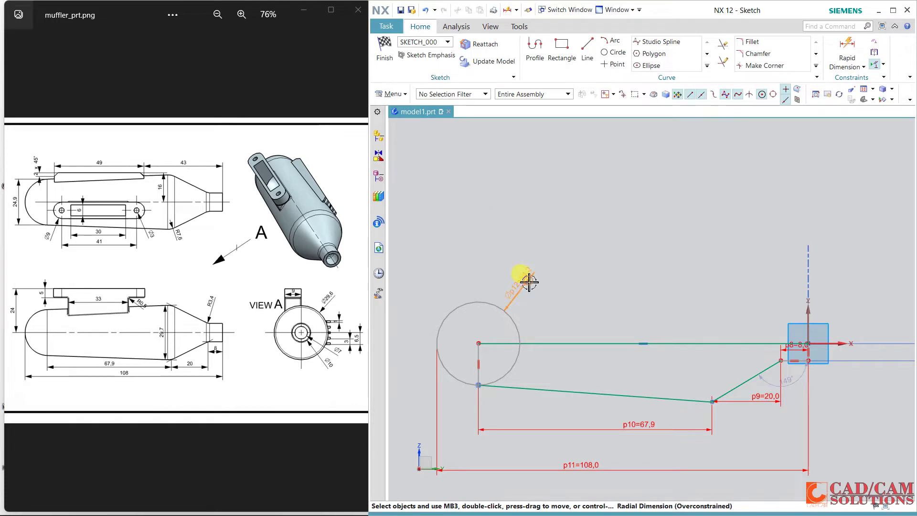
left_click(525, 278)
key("Delete")
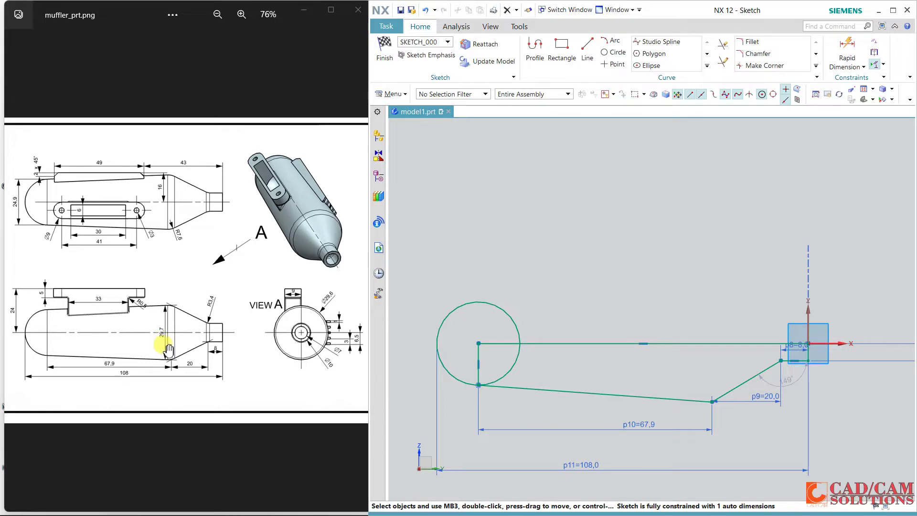
- Dimension the vertical distance from the horizontal axis to the profile's widest corner as 29.6/2
left_click(847, 56)
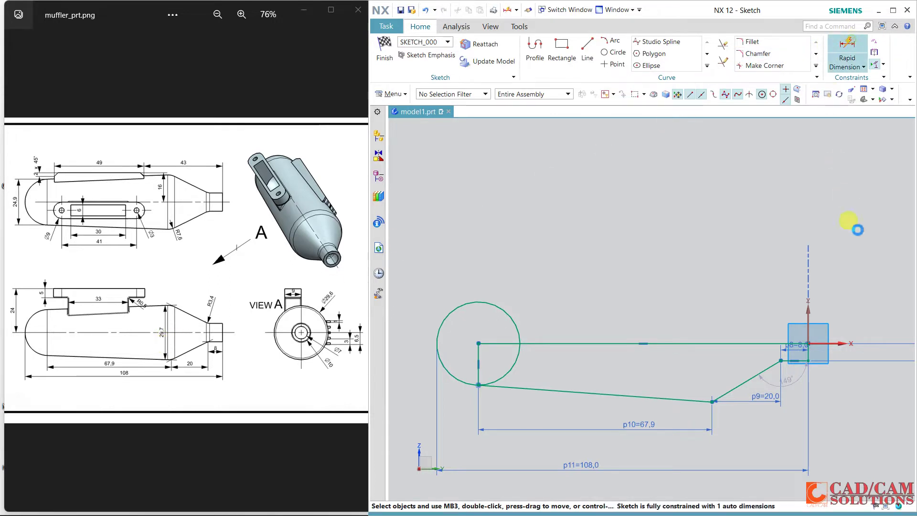
left_click(843, 344)
left_click(712, 401)
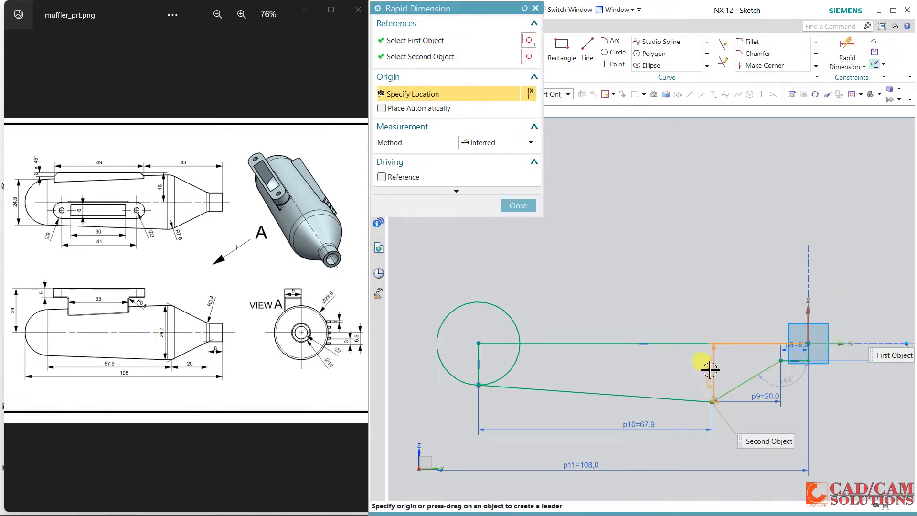
left_click(711, 369)
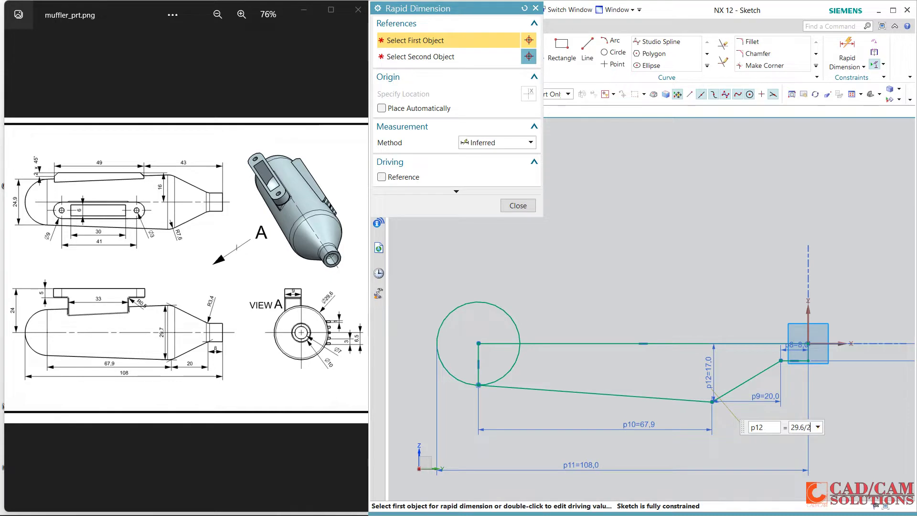
key("Return")
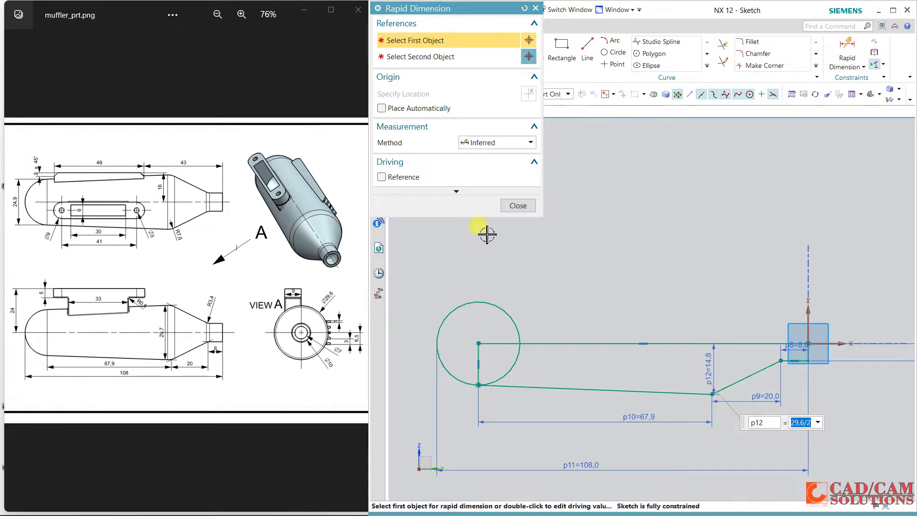
key("Escape")
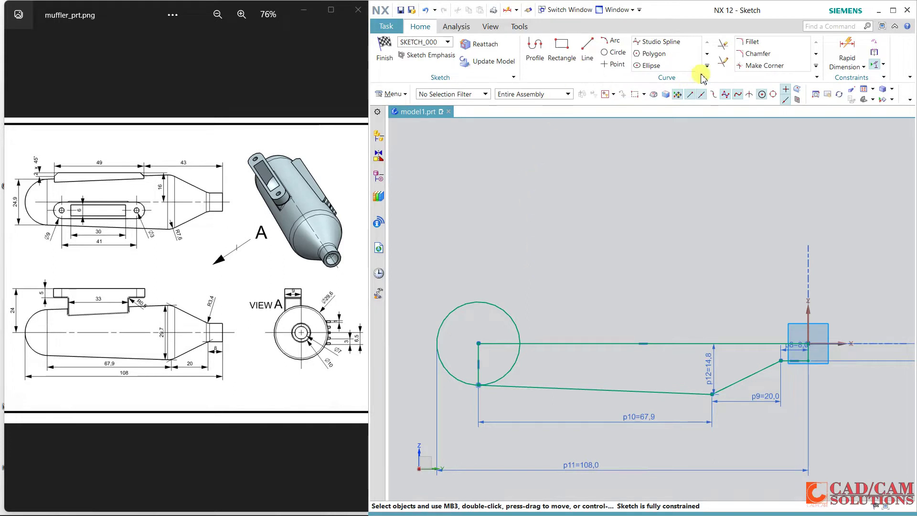
- Extend the centre line to the circle's far edge and trim the circle down to its outer lower quarter arc
left_click(724, 62)
left_click(503, 344)
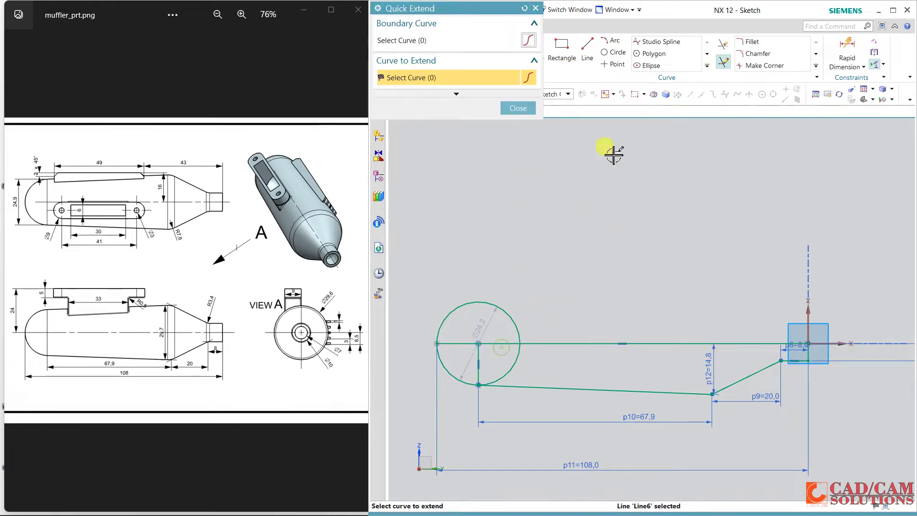
left_click(723, 45)
left_click(483, 302)
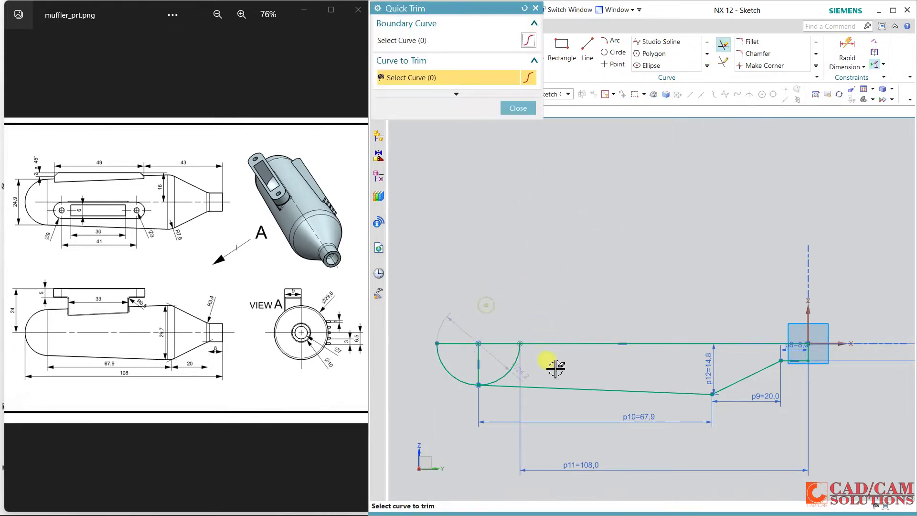
left_click(514, 368)
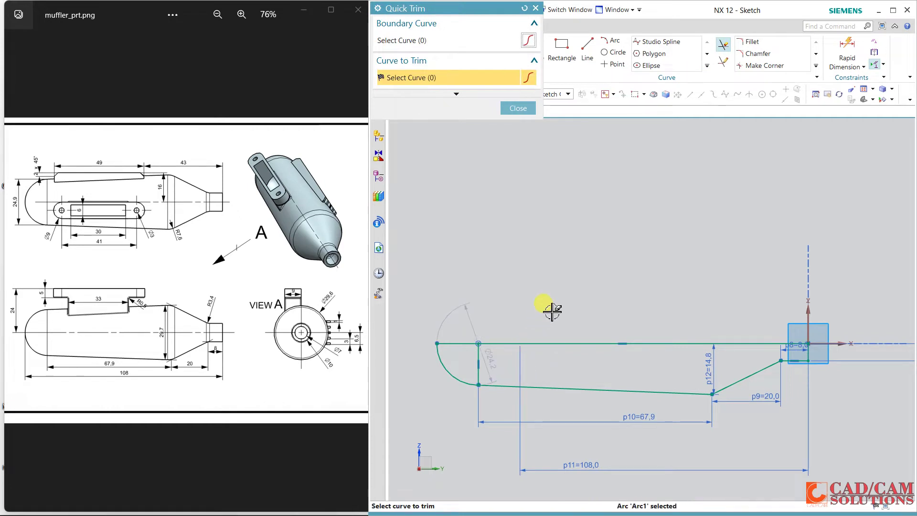
middle_click(553, 311)
- Delete the 108 mm overall dimension and make the end arc tangent to the long sloped body line
left_click(584, 467)
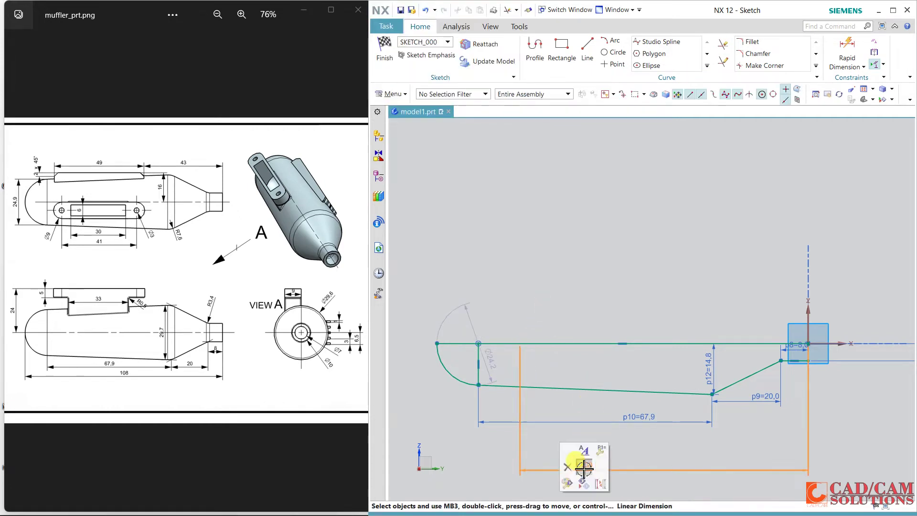
key("Delete")
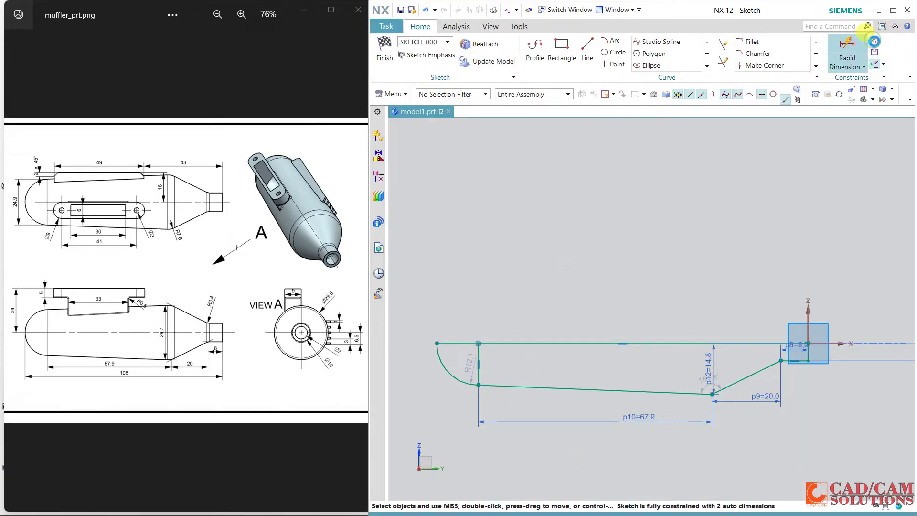
left_click(873, 51)
left_click(475, 377)
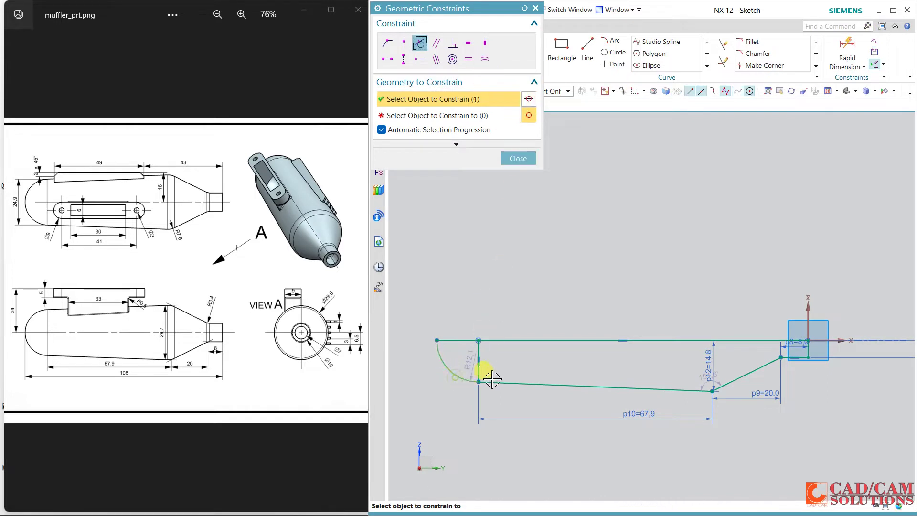
left_click(537, 341)
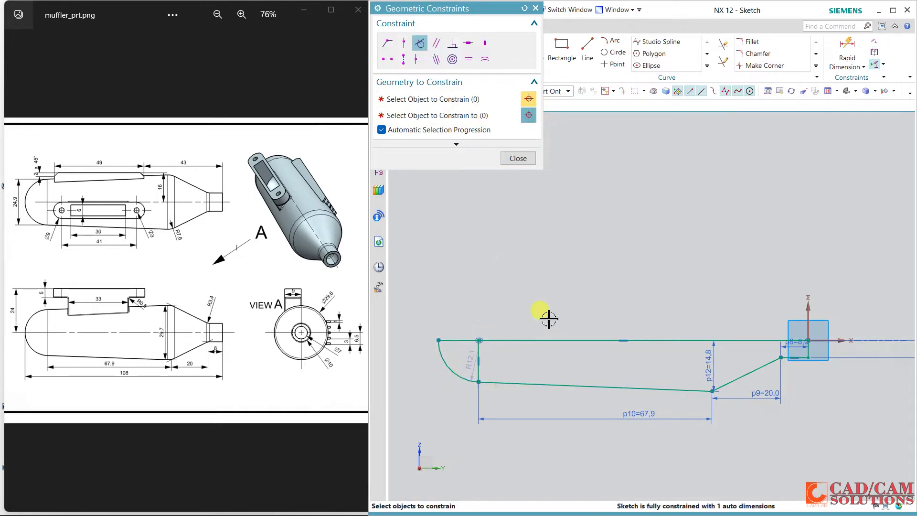
left_click(521, 161)
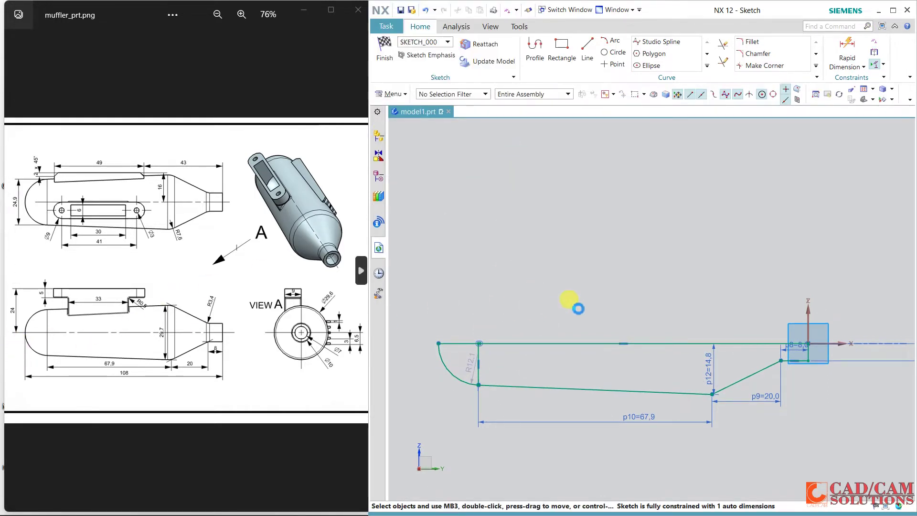
- Dimension the overall length from the vertical datum axis to the end arc's outer endpoint to 108 mm
left_click(847, 45)
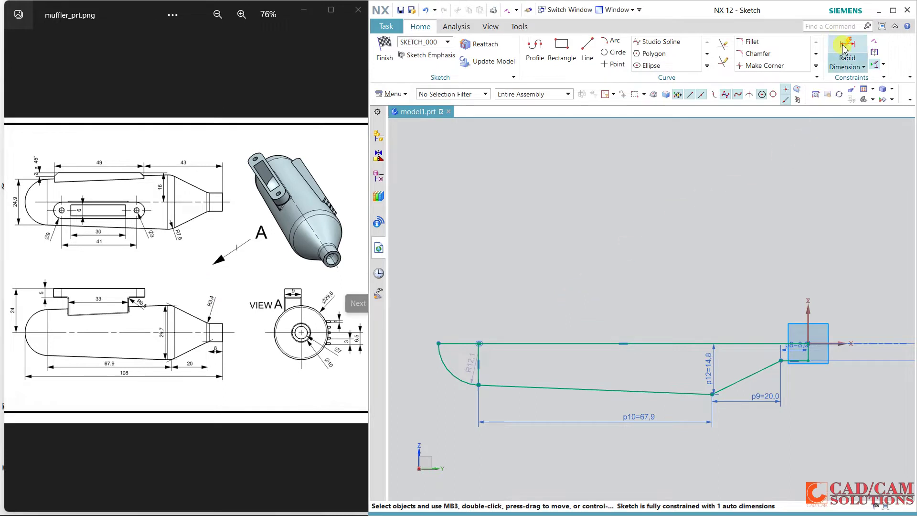
left_click(809, 308)
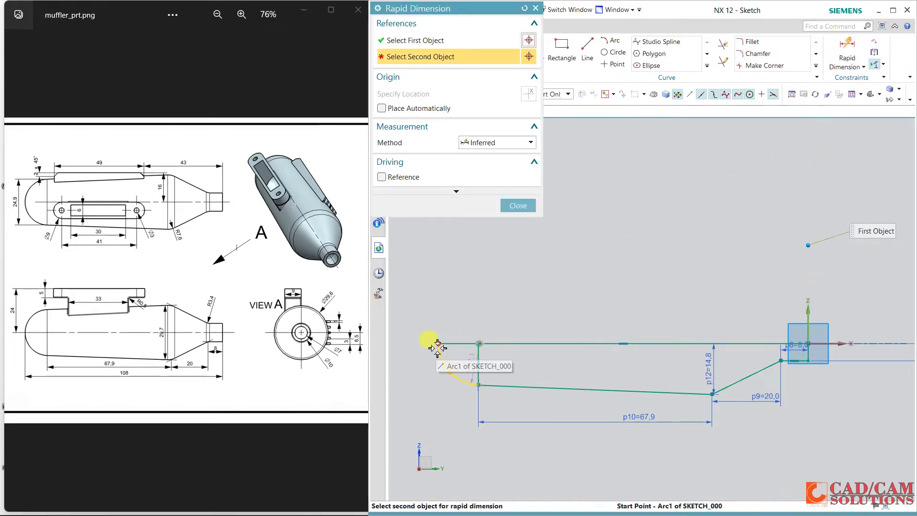
left_click(438, 348)
left_click(544, 294)
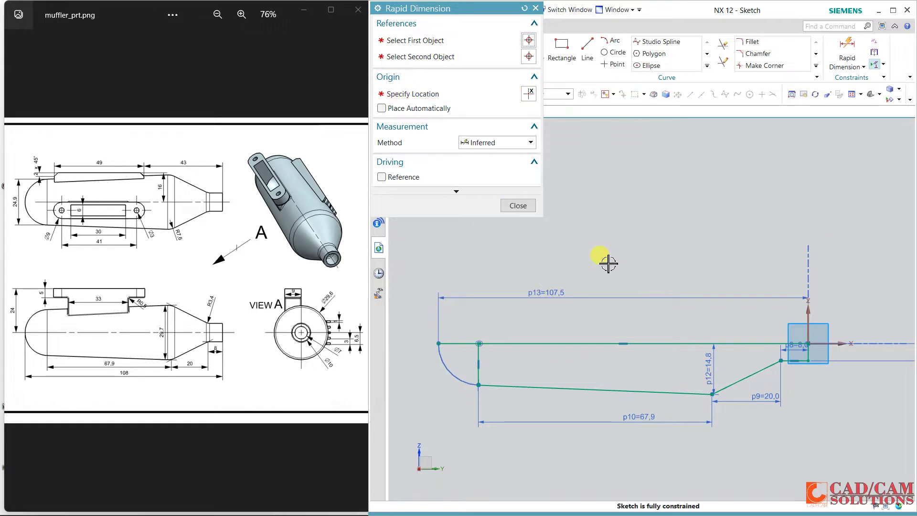
type("108")
key("Return")
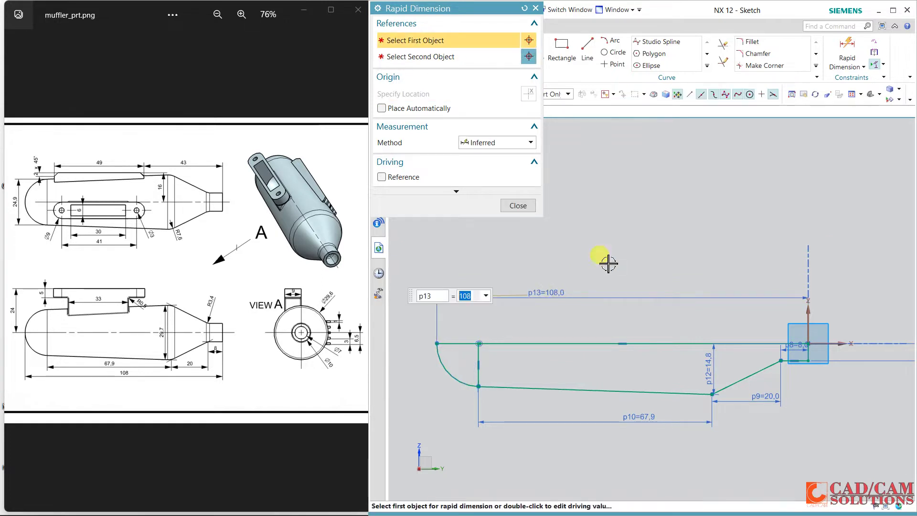
left_click(518, 206)
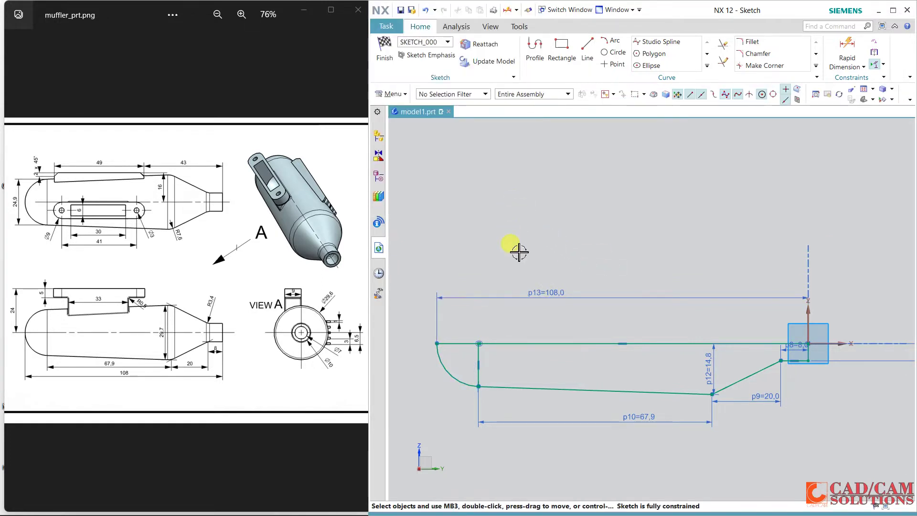
- Convert the short vertical line at the end arc to reference geometry and finish the sketch
left_click(479, 358)
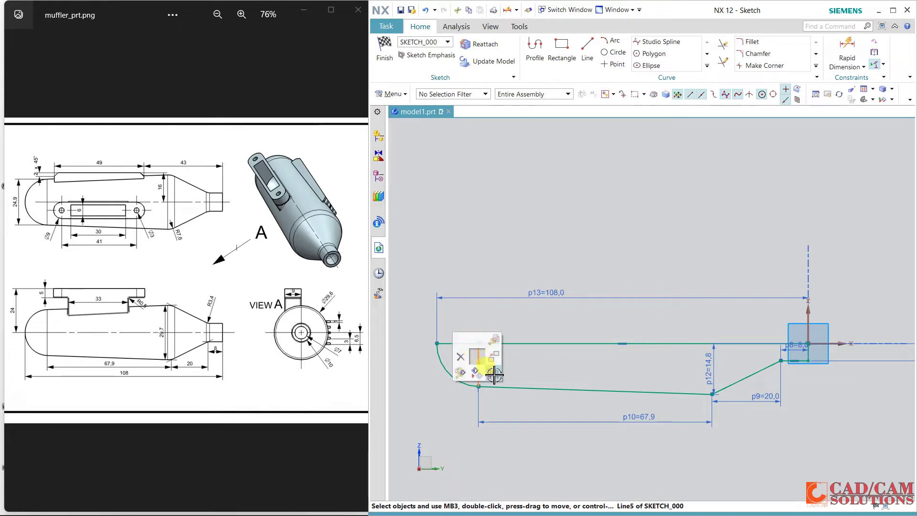
left_click(494, 375)
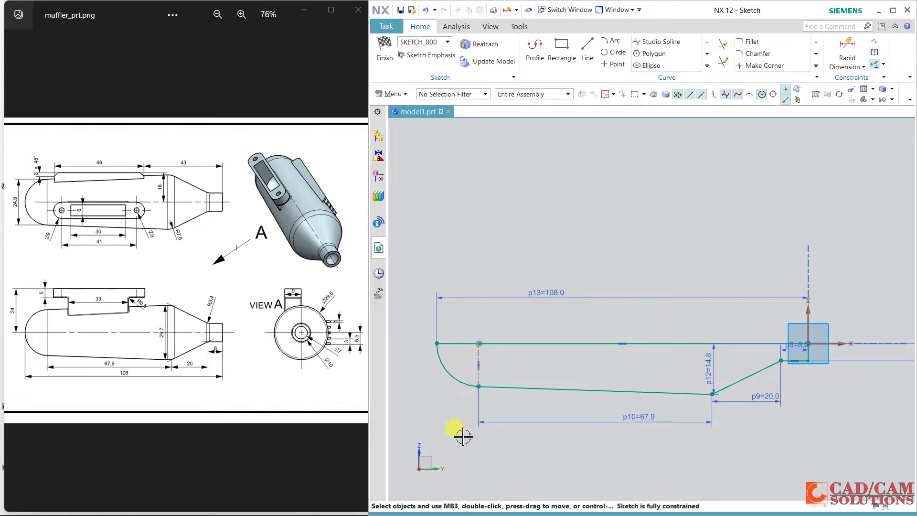
left_click(385, 44)
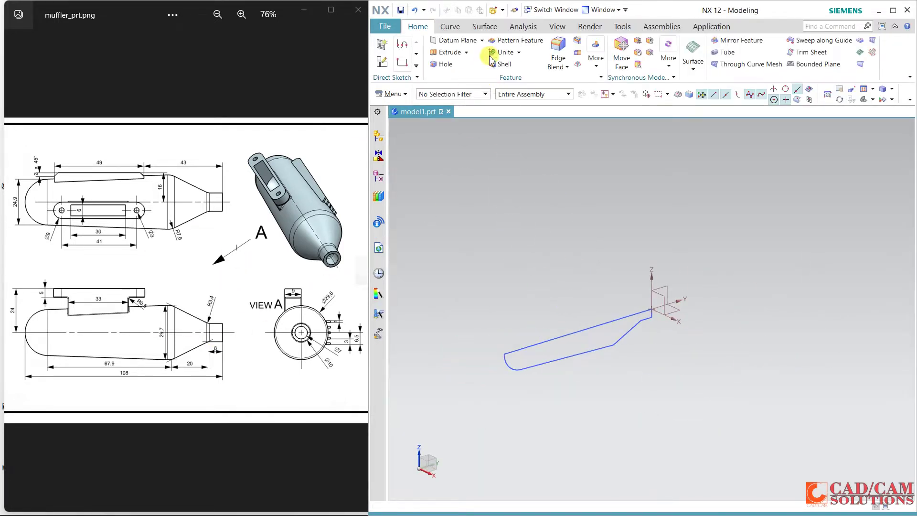
- Revolve the connected profile curves about the sketch's centre line from 180° to -180° as a solid
left_click(456, 52)
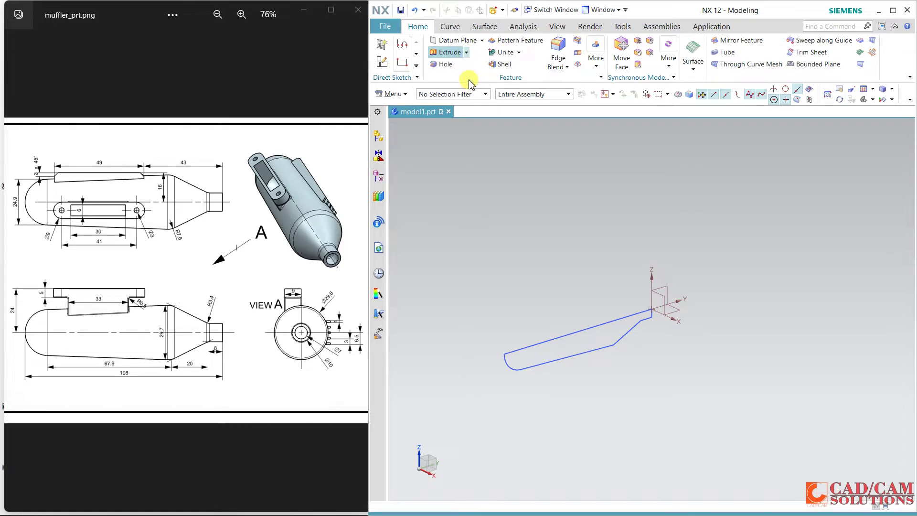
key("r")
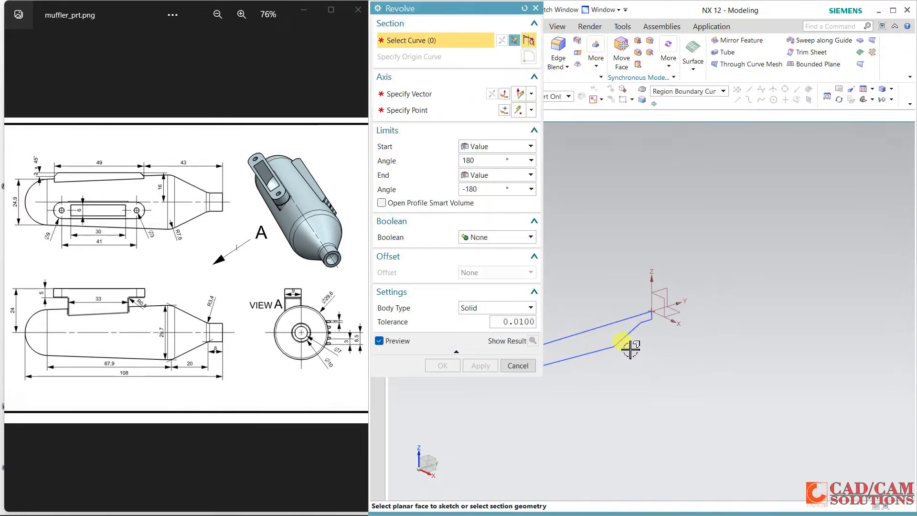
left_click(691, 91)
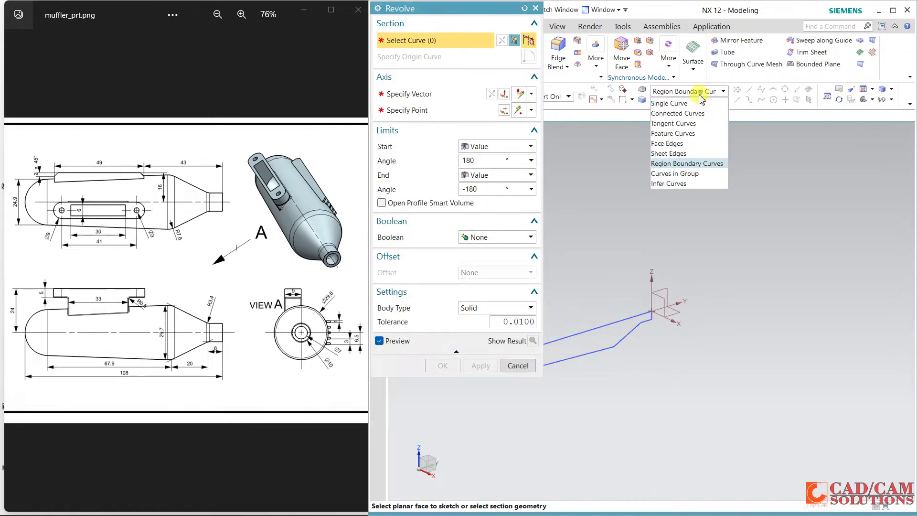
left_click(690, 92)
left_click(615, 323)
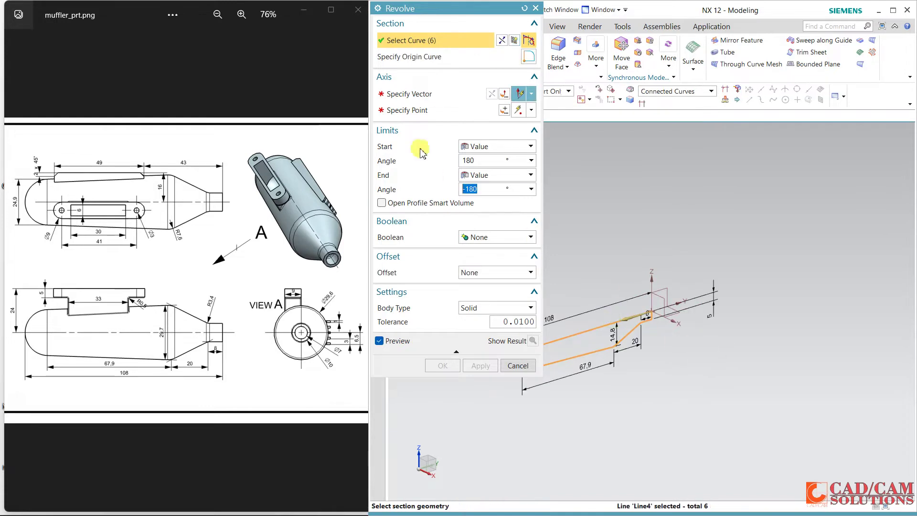
left_click(425, 93)
left_click(605, 324)
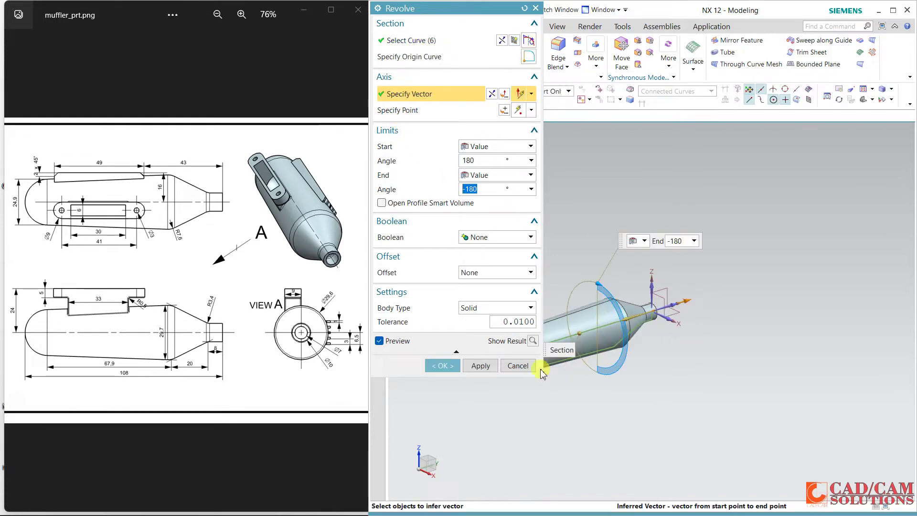
left_click(440, 366)
- Blend the edge between body and cone with a 7.6 mm radius and the cone-to-neck edge with 3.4 mm
middle_click_drag(706, 416, 789, 370)
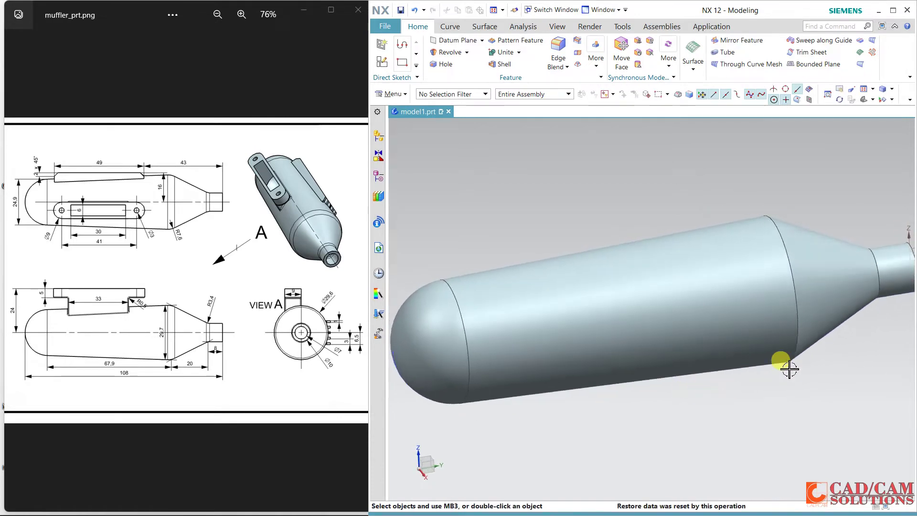
left_click(558, 52)
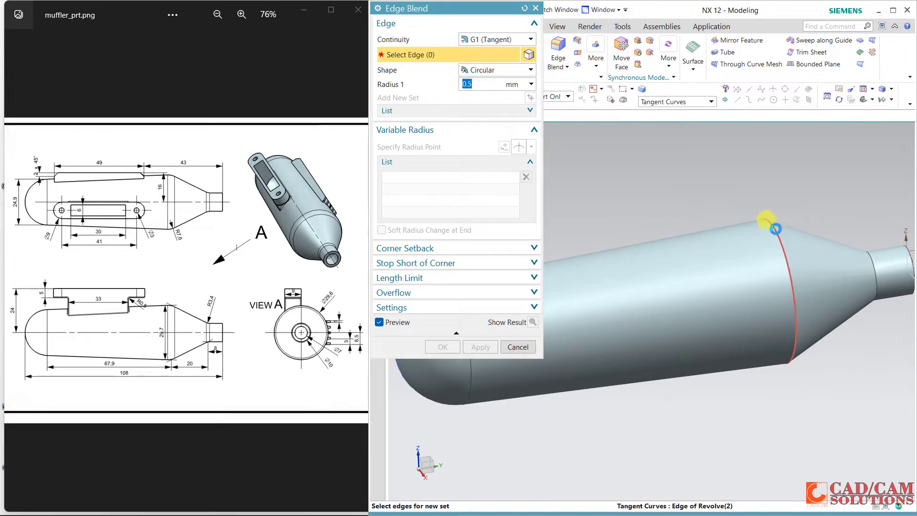
left_click(769, 221)
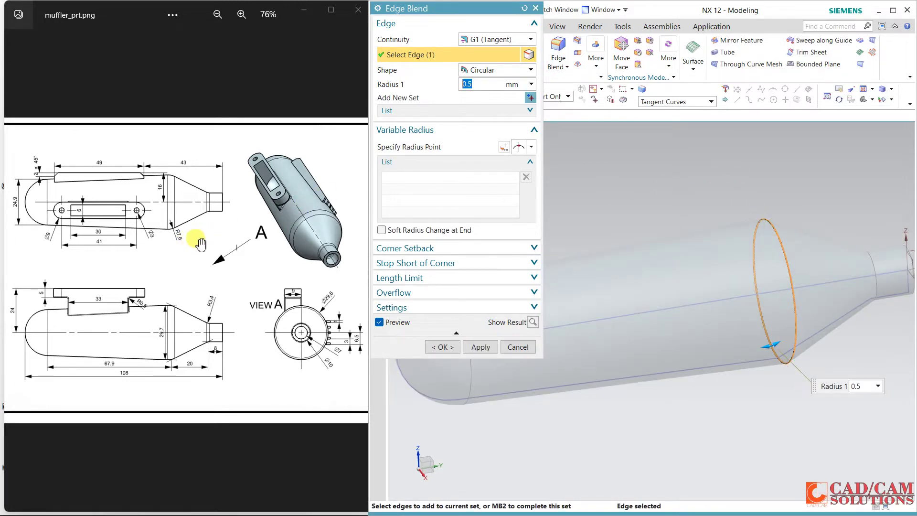
type("6")
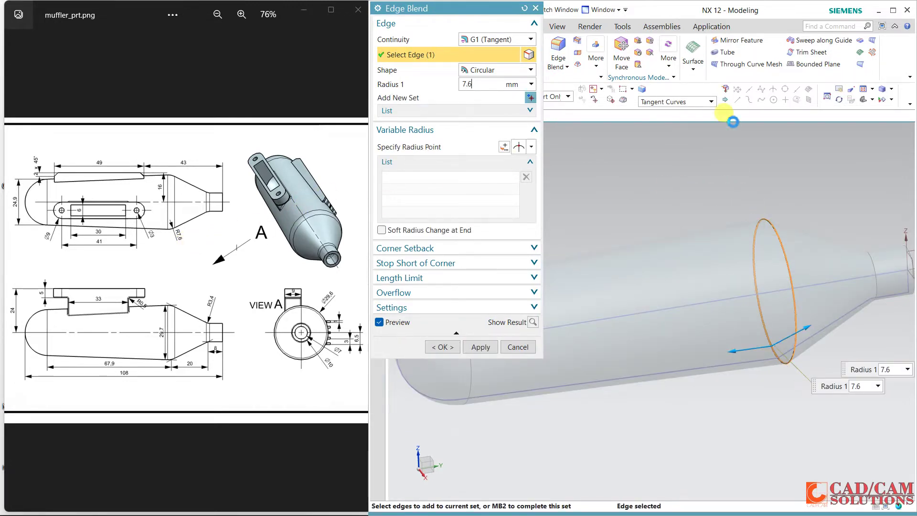
key("Return")
left_click(473, 348)
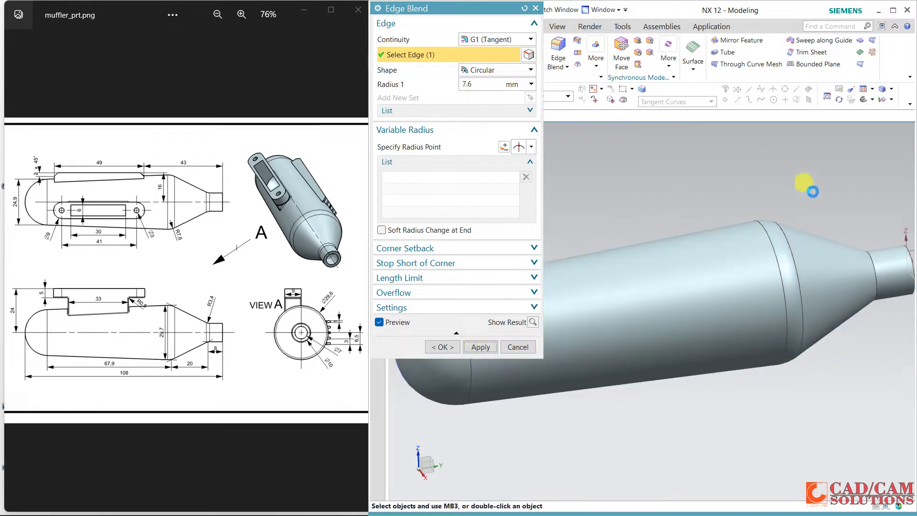
left_click(879, 291)
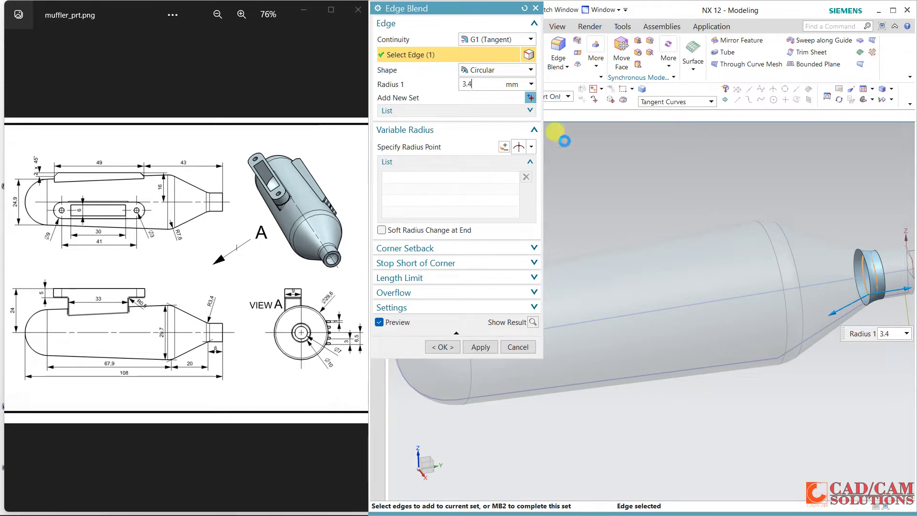
left_click(443, 347)
- Shell the revolved body with a 1.5 mm wall thickness, removing the flat end face of the neck
scroll(603, 368, "down", 3)
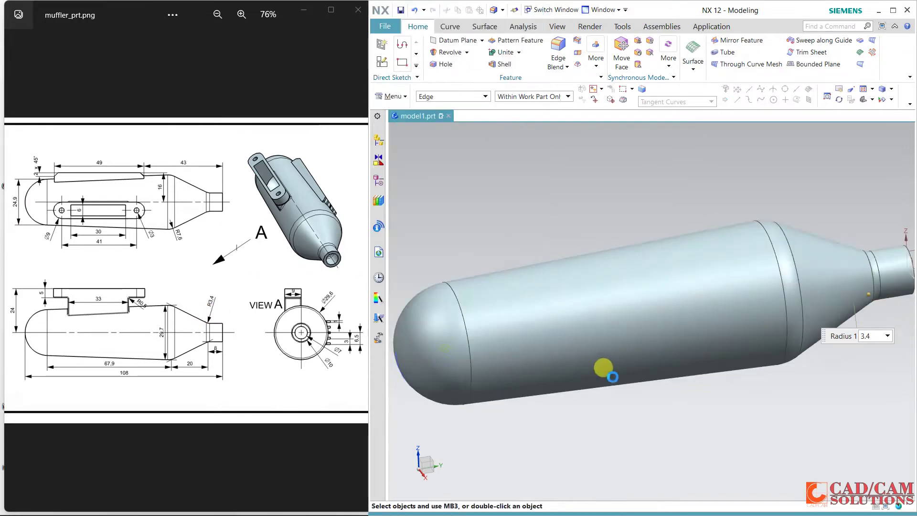
mouse_move(649, 401)
middle_mouse_down()
mouse_move(603, 405)
mouse_move(639, 413)
mouse_move(633, 407)
middle_mouse_up()
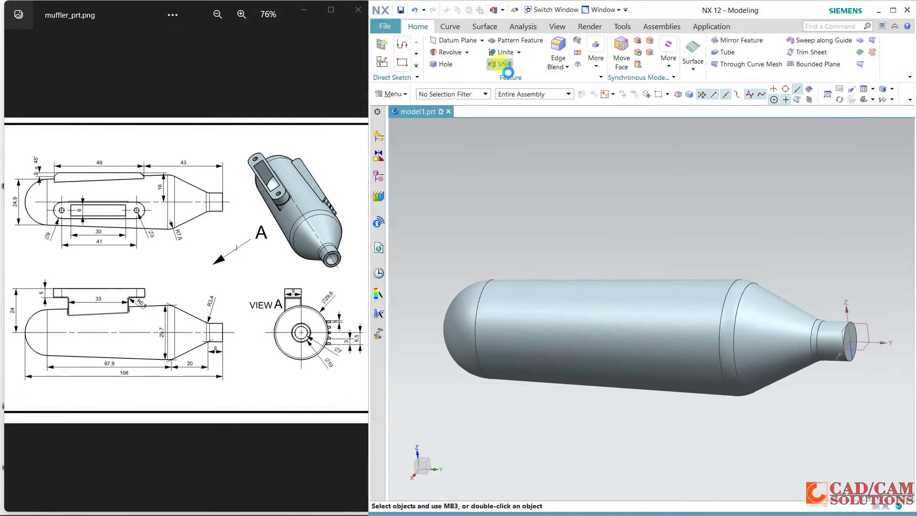
left_click(508, 72)
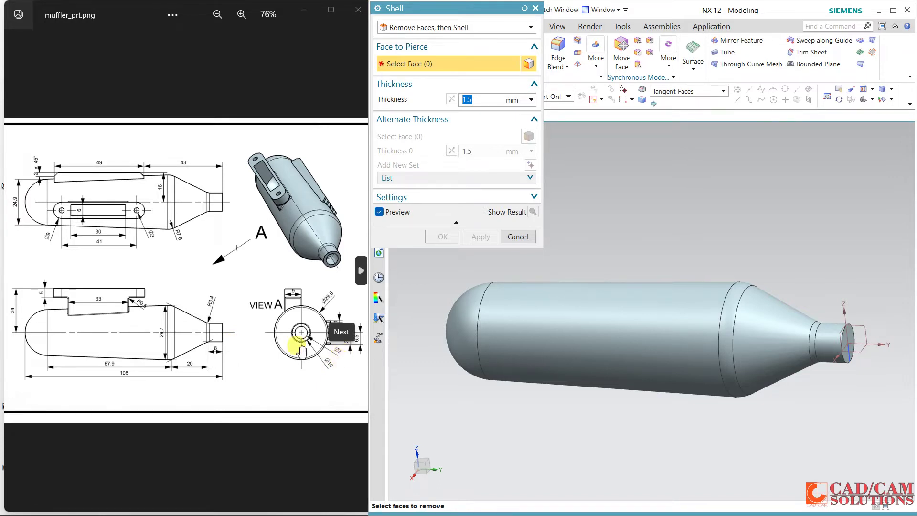
left_click(853, 342)
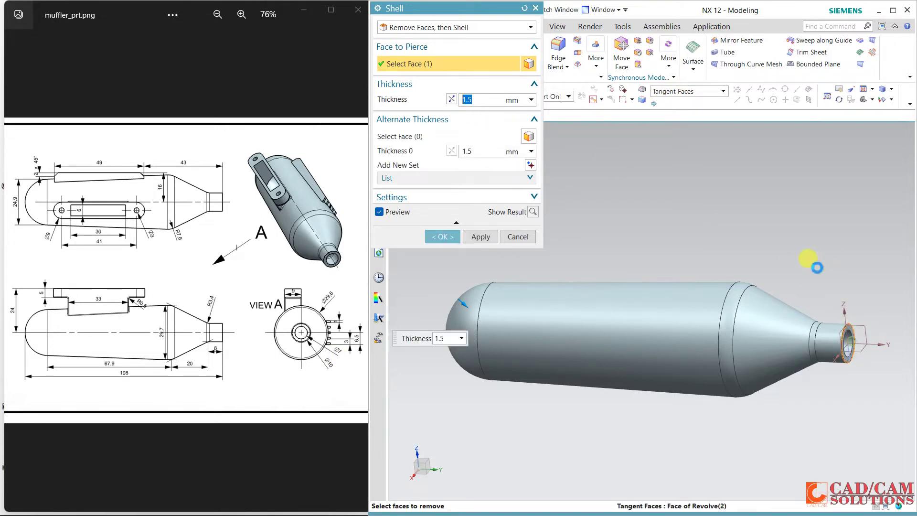
left_click(443, 236)
- Create a datum plane offset 24 mm from the XY plane
middle_click_drag(599, 213, 637, 123)
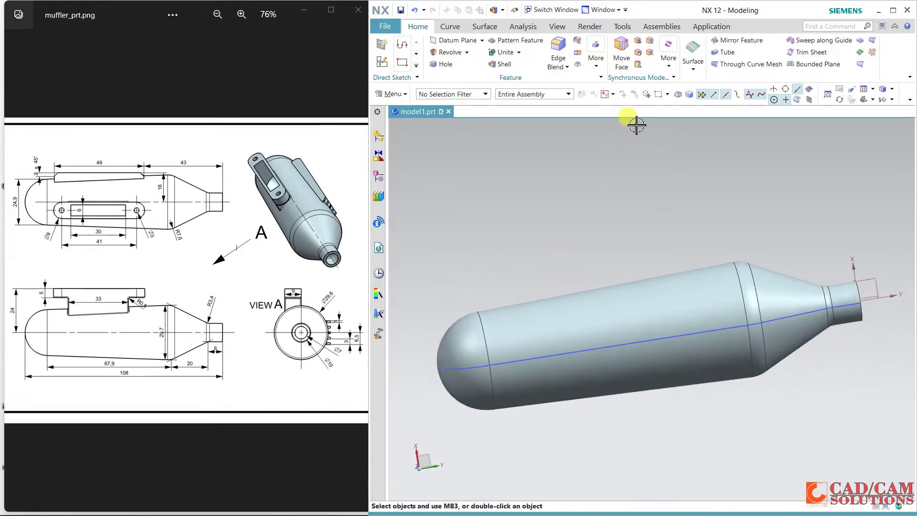
middle_click_drag(648, 260, 631, 329)
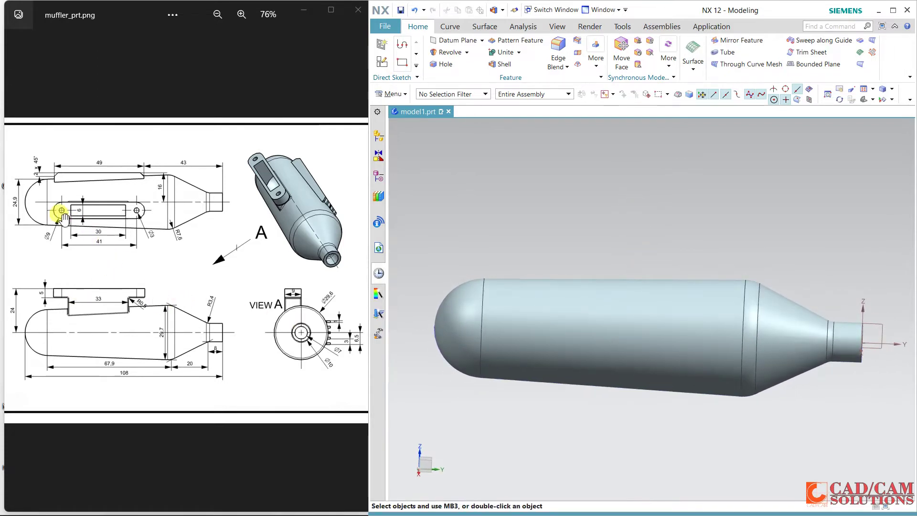
middle_click_drag(609, 219, 600, 307)
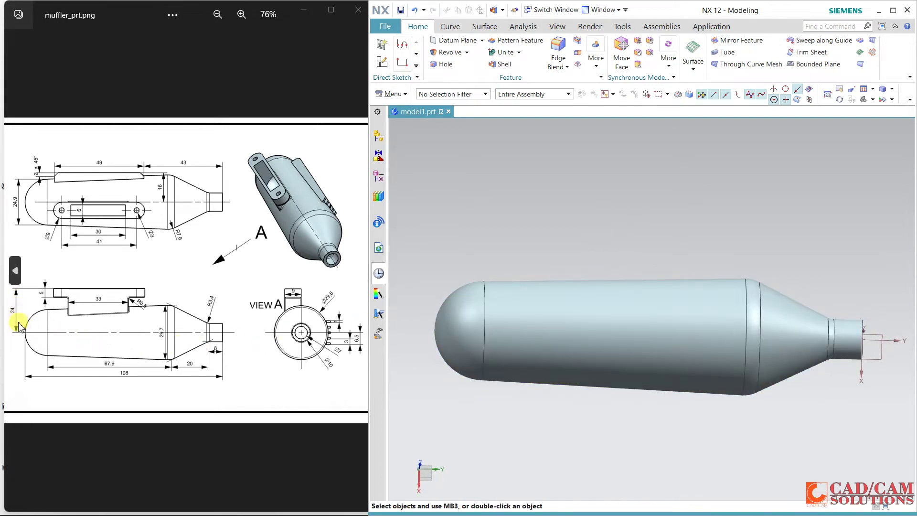
middle_click_drag(589, 222, 578, 172)
left_click(453, 40)
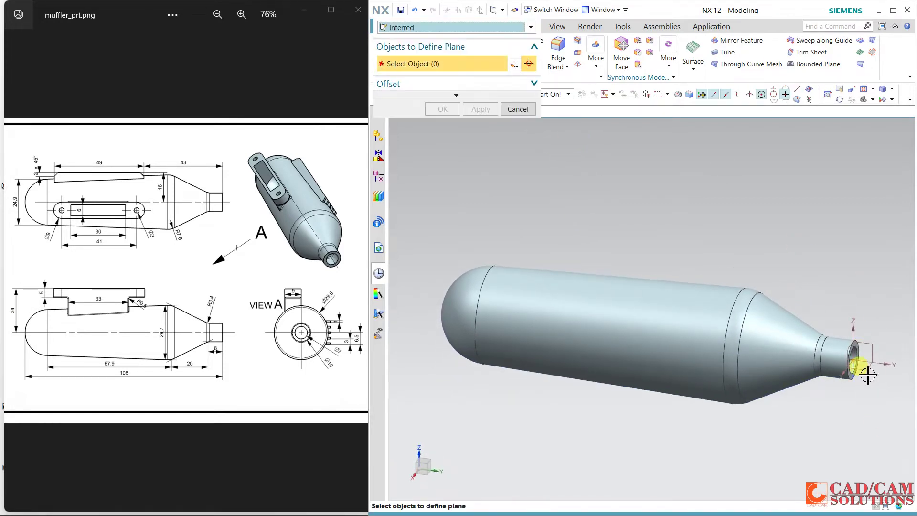
left_click(844, 367)
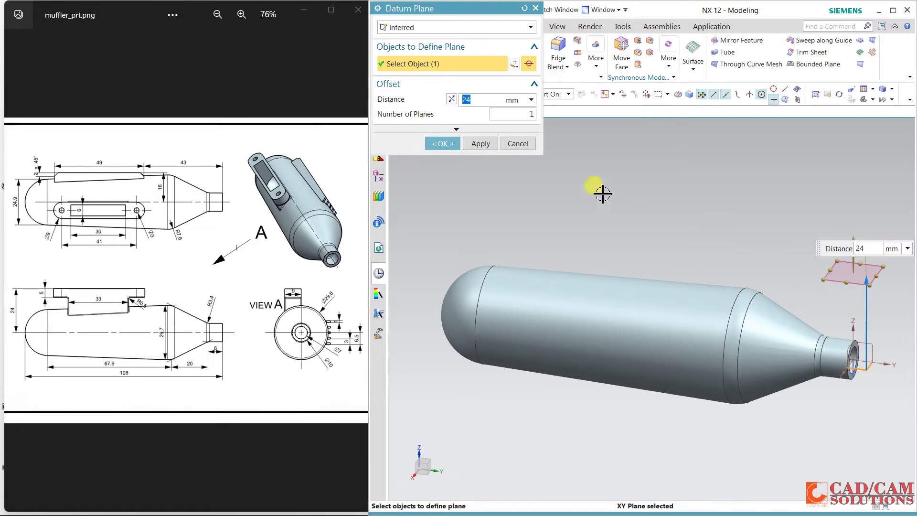
left_click(449, 140)
- Start a sketch on the offset datum plane with the Y-axis as its horizontal reference
middle_click_drag(536, 187, 562, 233)
left_click(382, 61)
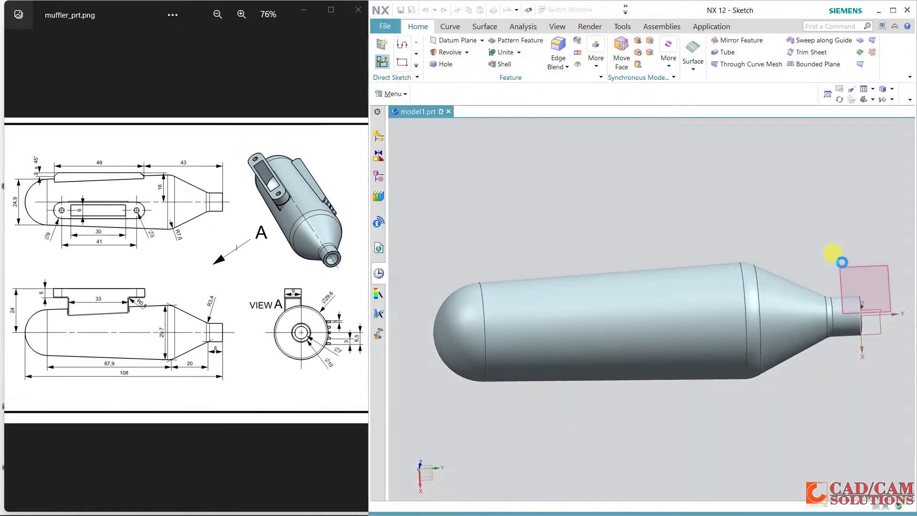
left_click(852, 268)
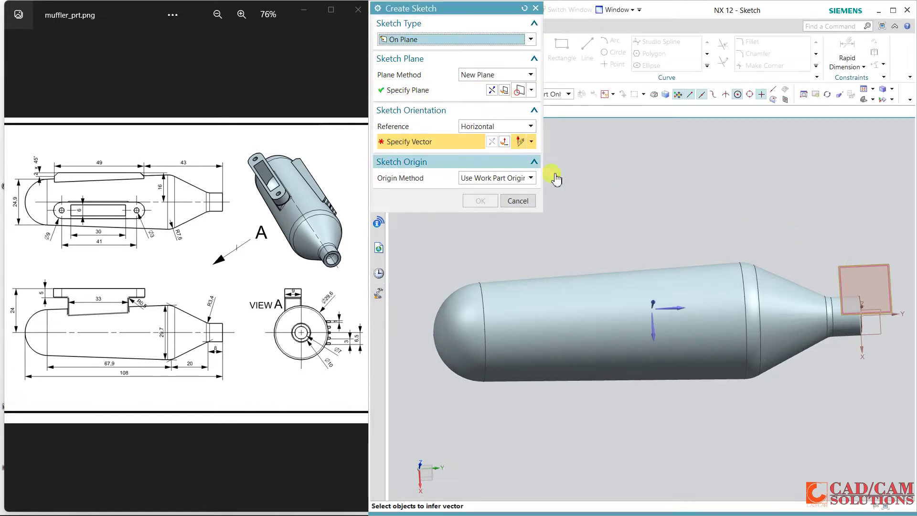
left_click(673, 307)
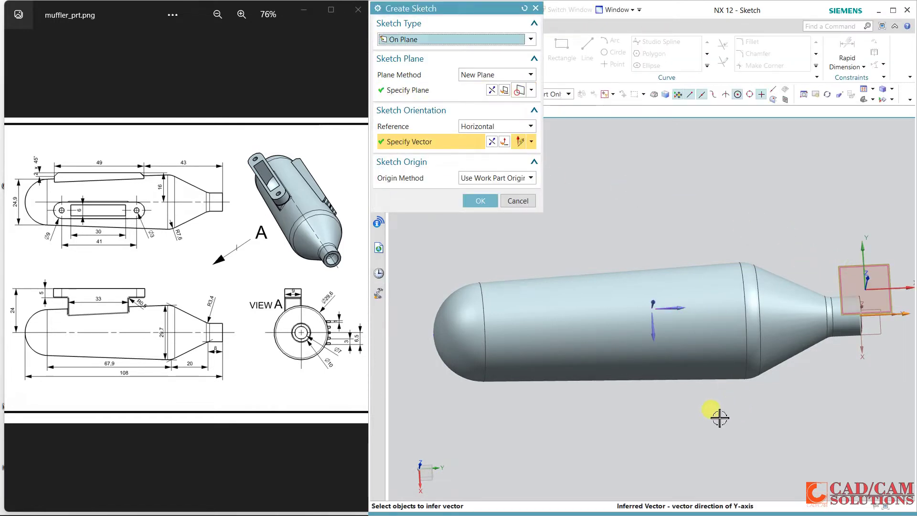
left_click(478, 200)
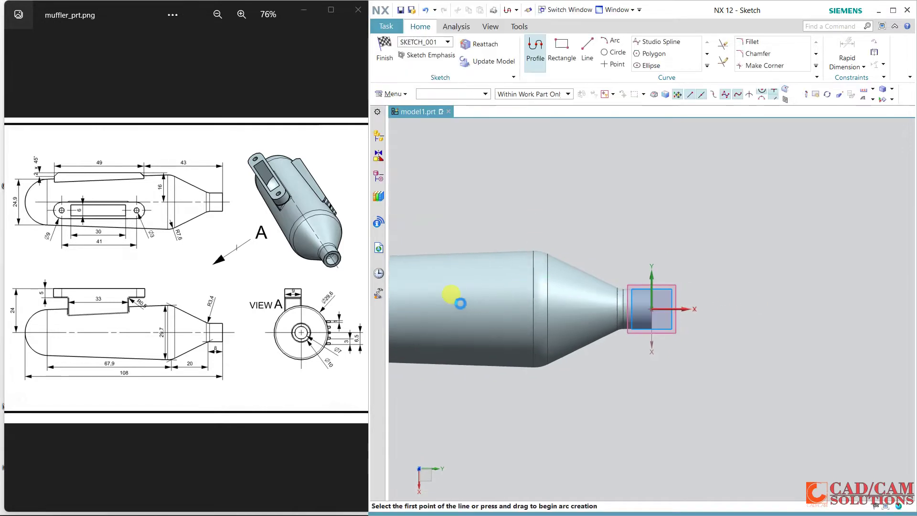
- Sketch a rectangle about 33 mm wide and 6 mm high lengthwise over the muffler's cylindrical body
middle_click_drag(654, 298, 702, 267, "shift")
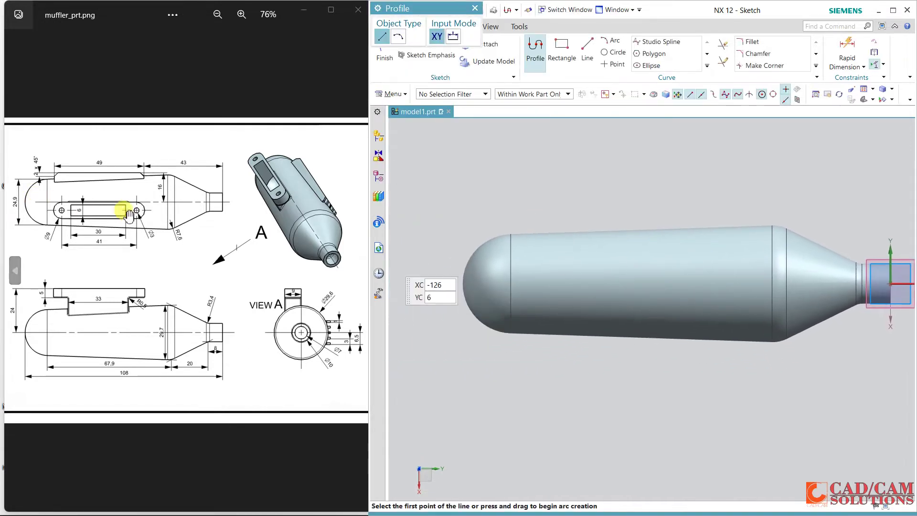
left_click(561, 47)
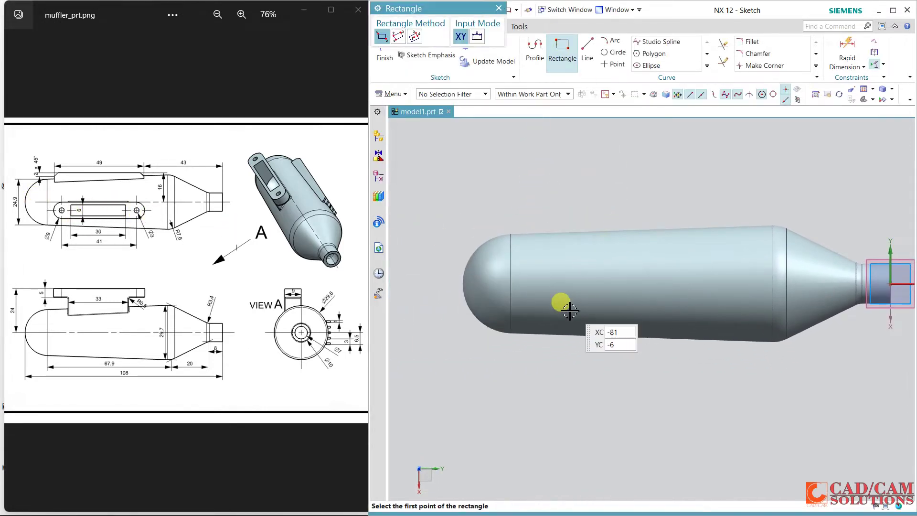
left_click(691, 288)
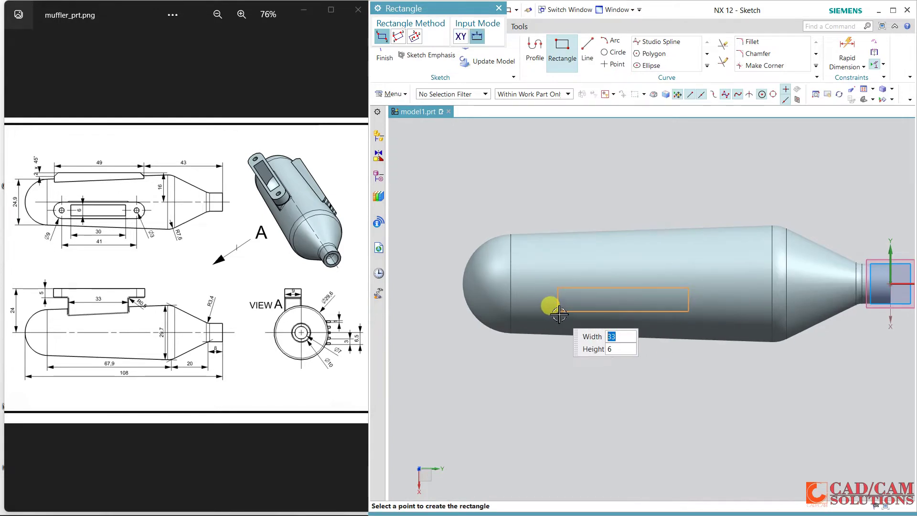
left_click(555, 309)
- Draw a circle at each end of the rectangle, centred on the short side's midpoint and passing through its corners
left_click(617, 53)
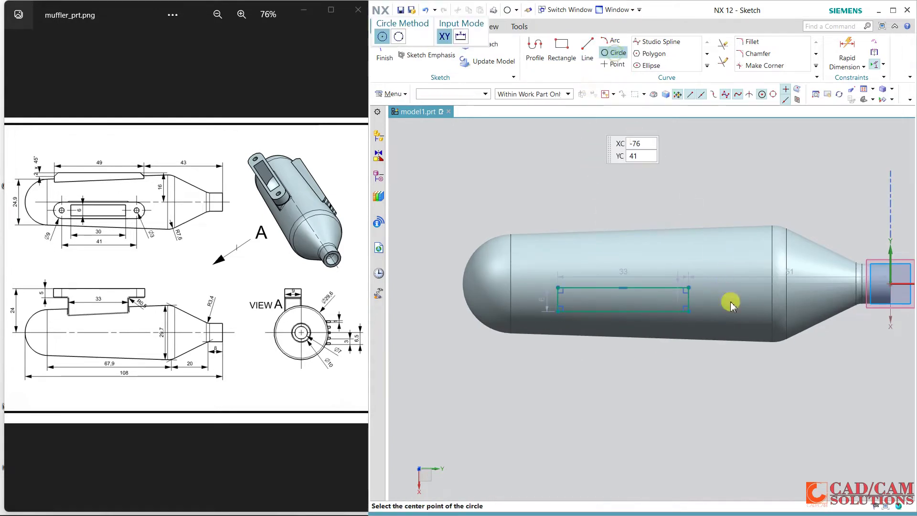
left_click(688, 299)
key("Return")
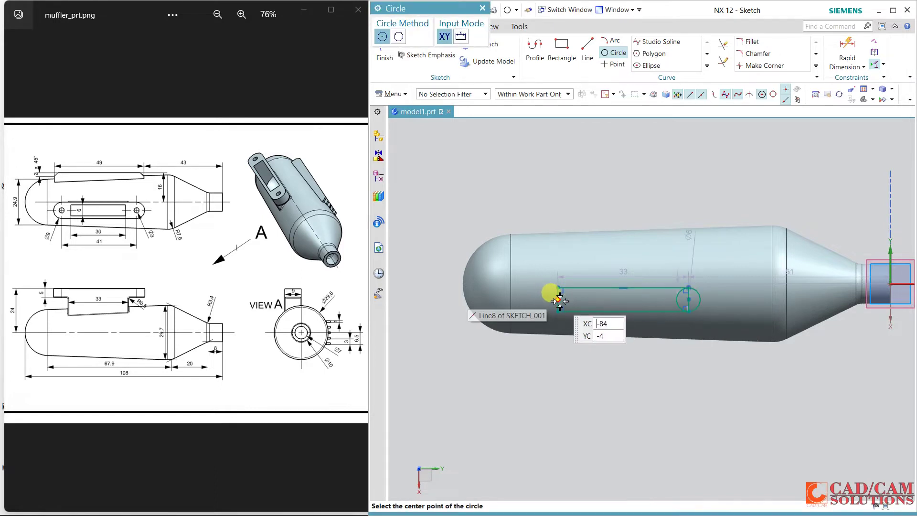
scroll(560, 301, "up", 3)
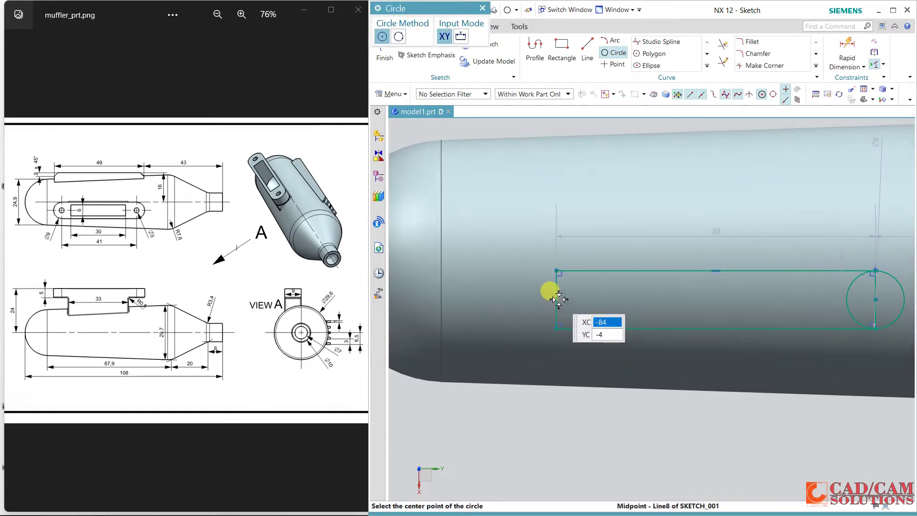
left_click(558, 272)
key("Return")
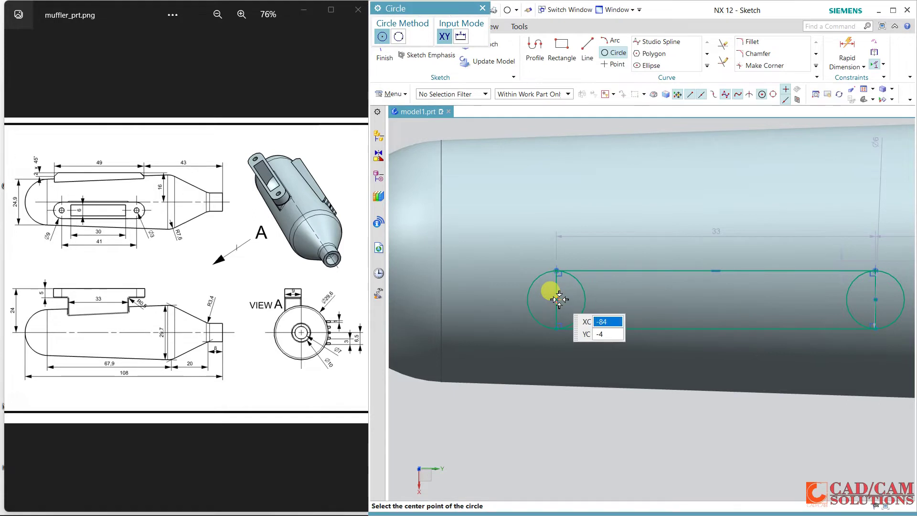
- Add a 3 mm diameter hole circle concentric with each of the two end circles
left_click(556, 299)
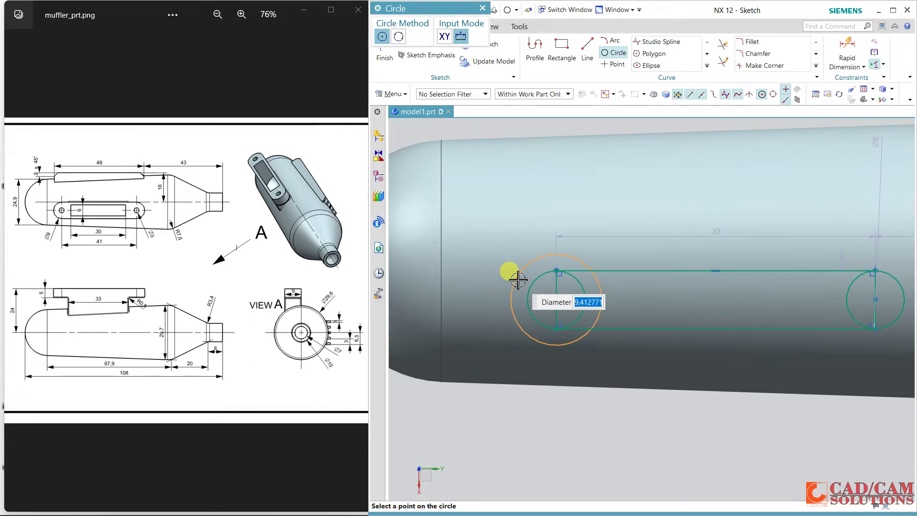
type("3")
key("Return")
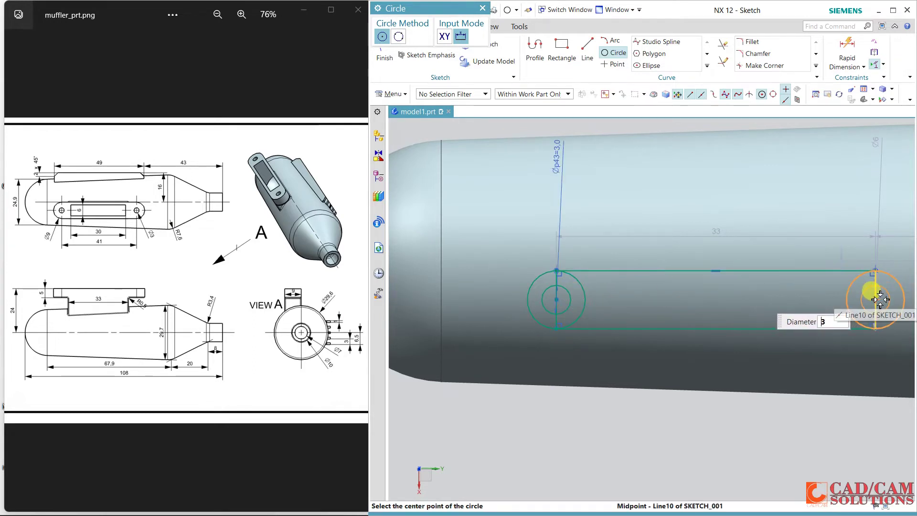
left_click(856, 308)
key("Escape")
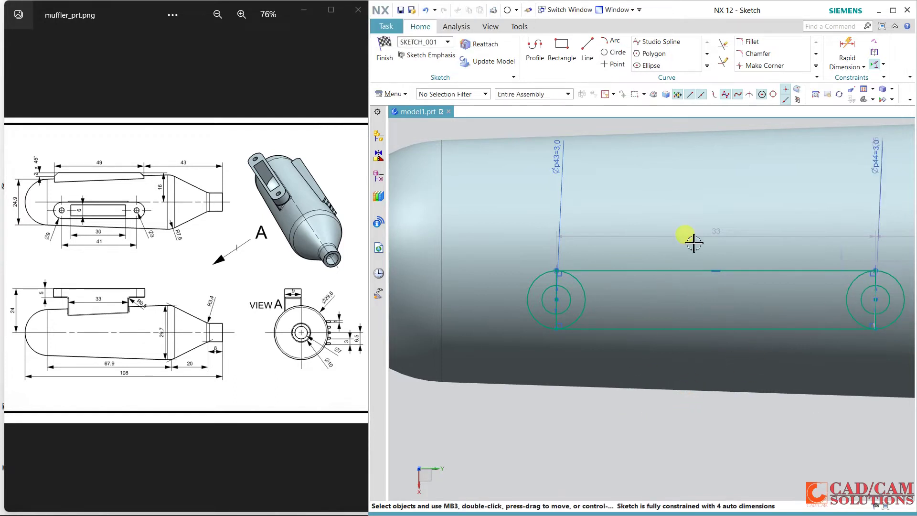
- Set the rectangle's length between the two circle centres to 41 mm
left_click(705, 239)
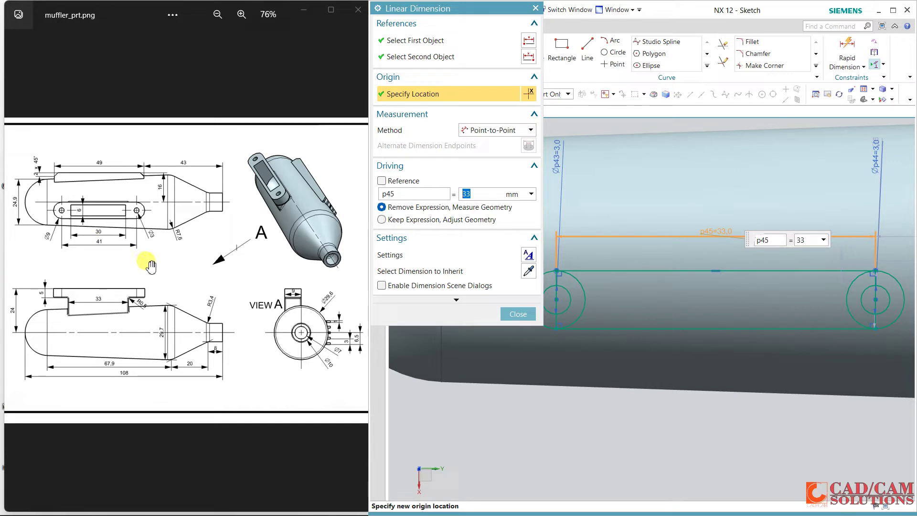
key("Return")
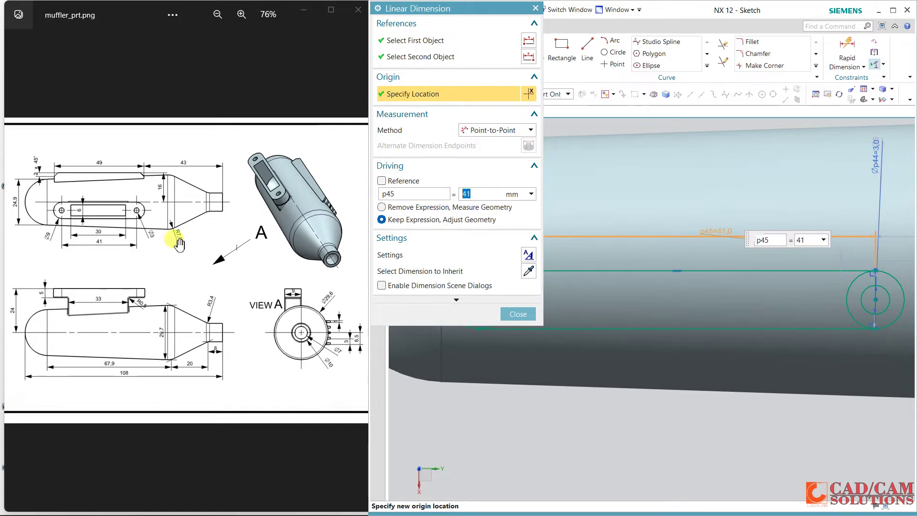
left_click_drag(461, 17, 370, 16)
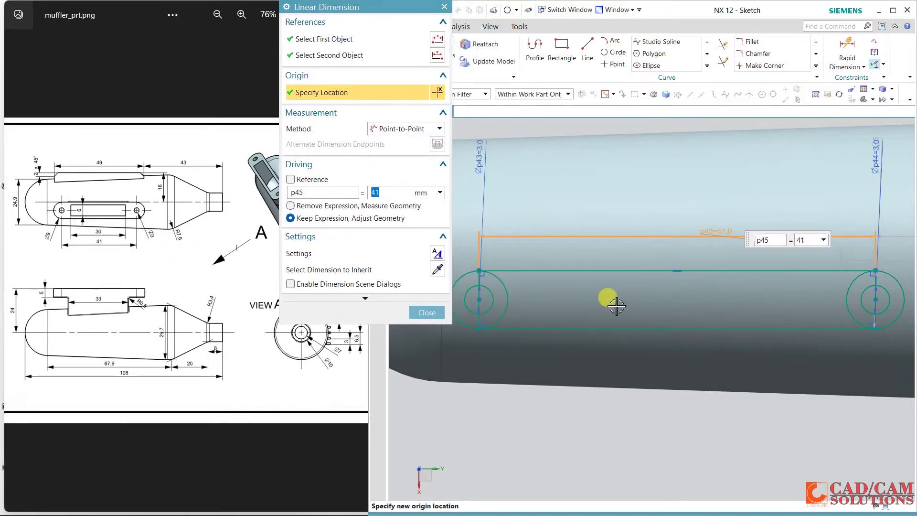
scroll(623, 324, "down", 2)
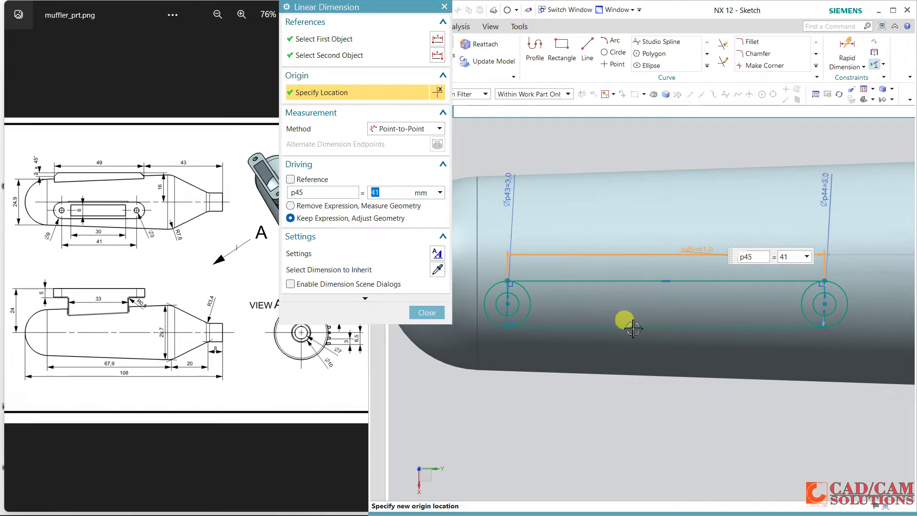
left_click(414, 312)
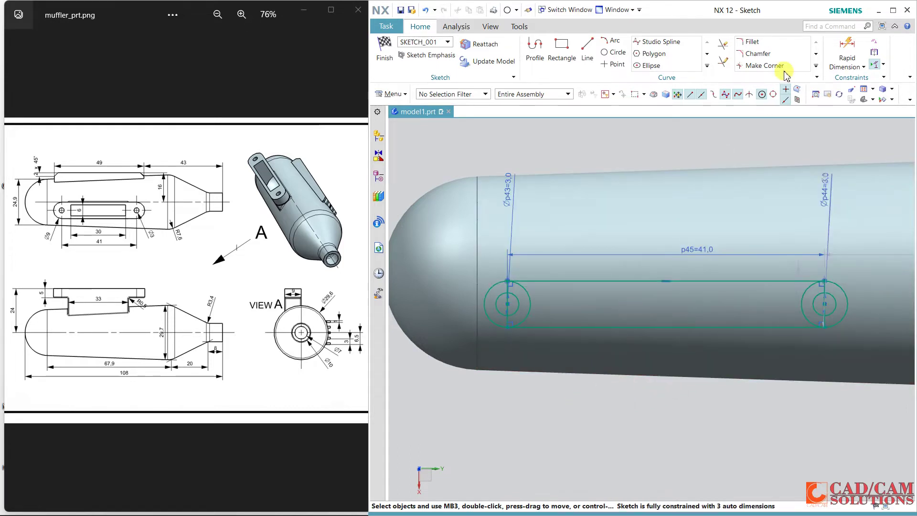
- Dimension the outer end circle farthest from the neck to a 9 mm diameter
left_click(847, 53)
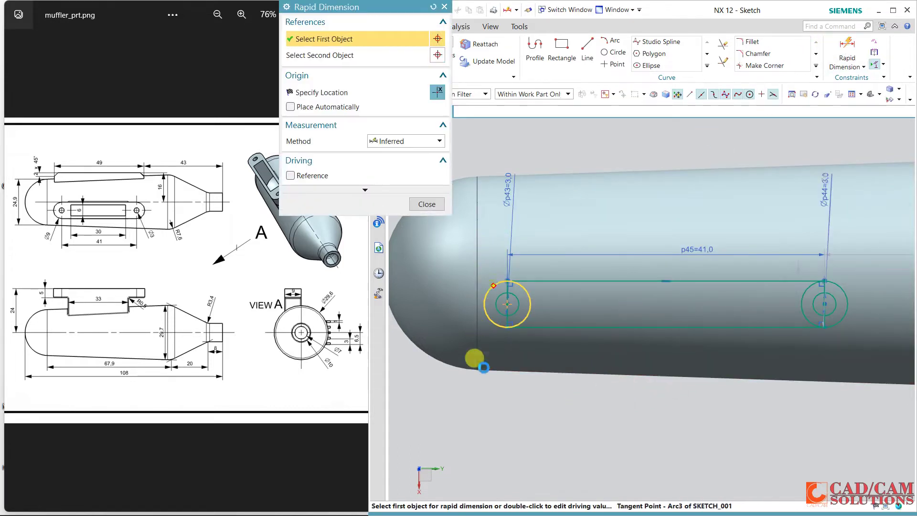
left_click(483, 367)
left_click(468, 403)
type("9")
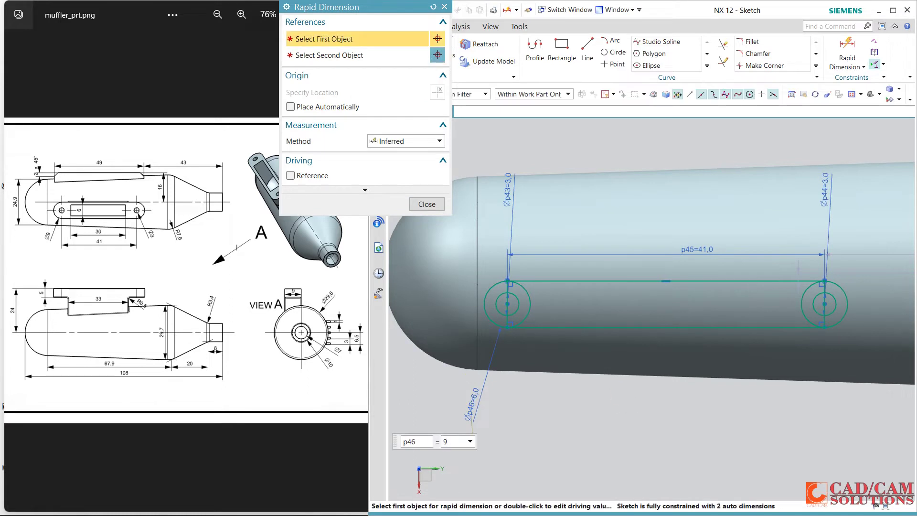
key("Return")
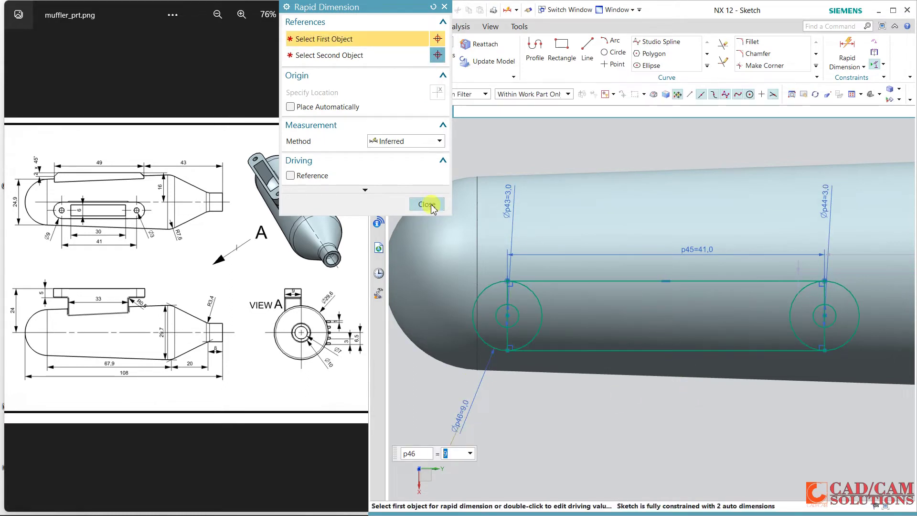
left_click(426, 204)
- Constrain the rectangle's upper long edge collinear with the sketch's horizontal axis
scroll(688, 377, "up", 5)
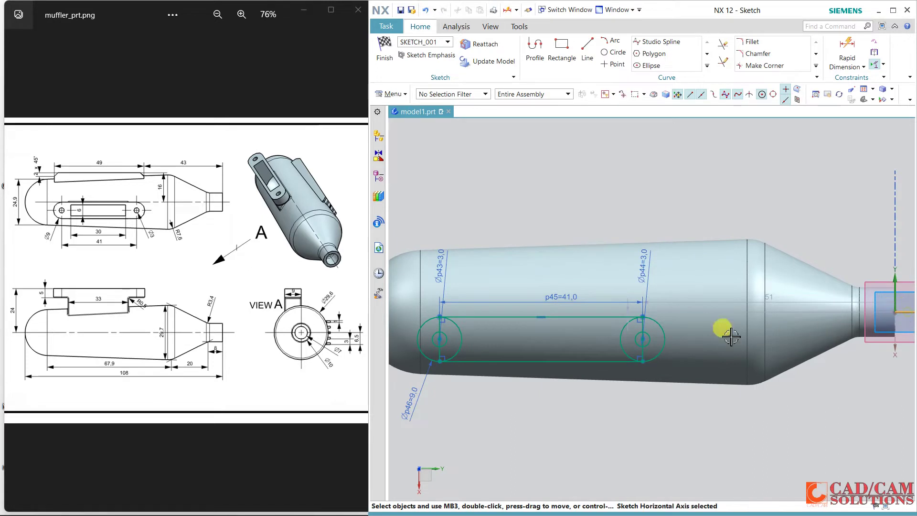
left_click(572, 317)
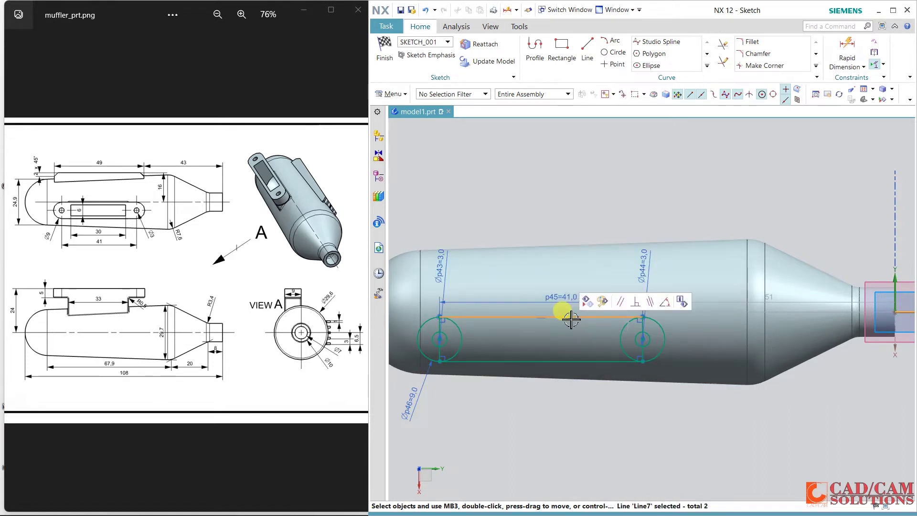
left_click(652, 301)
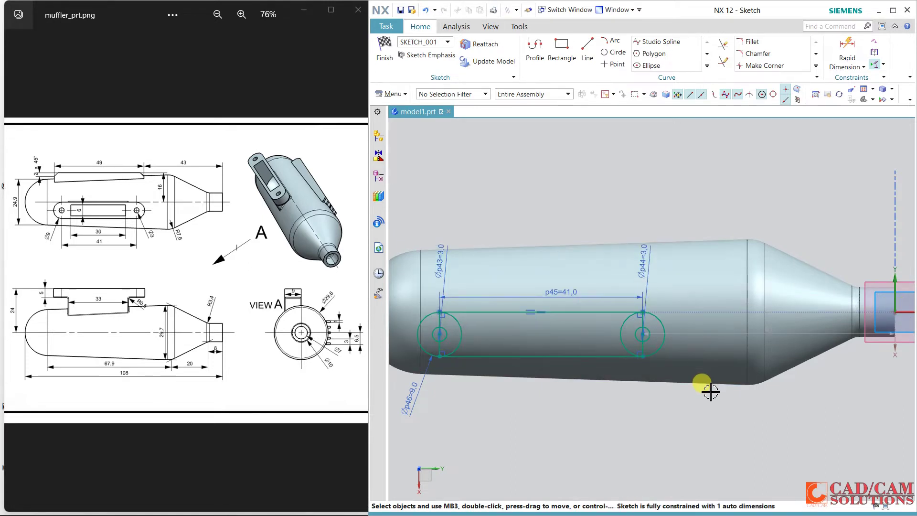
scroll(709, 389, "down", 1)
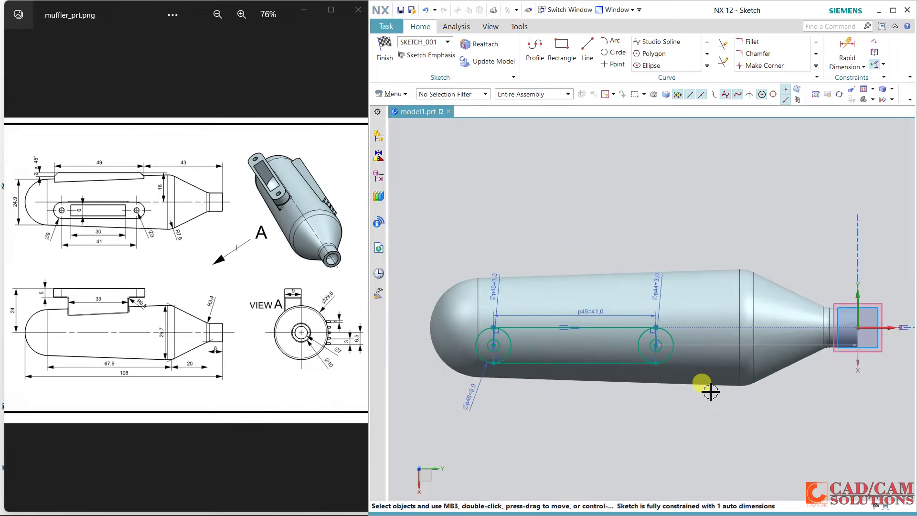
- Trim away the inner halves of the two outer end circles, leaving a rounded arc at each end of the rectangle
left_click(726, 50)
left_click(510, 338)
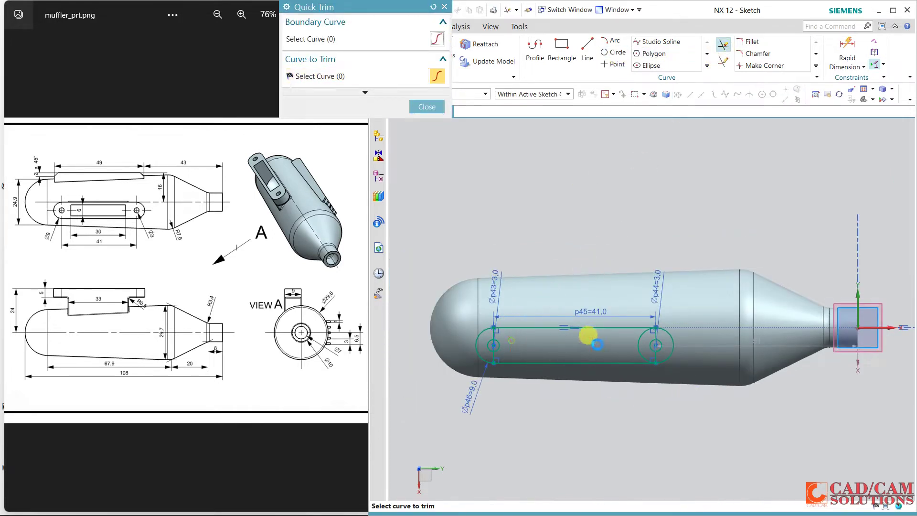
left_click(640, 334)
middle_click(586, 421)
scroll(631, 356, "down", 4)
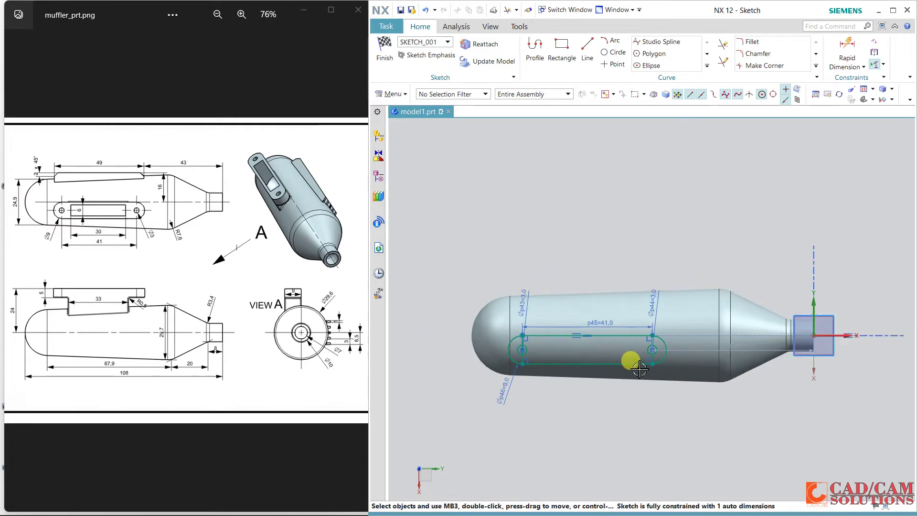
- Convert the rectangle's short edge nearest the neck to a reference line
scroll(640, 360, "up", 8)
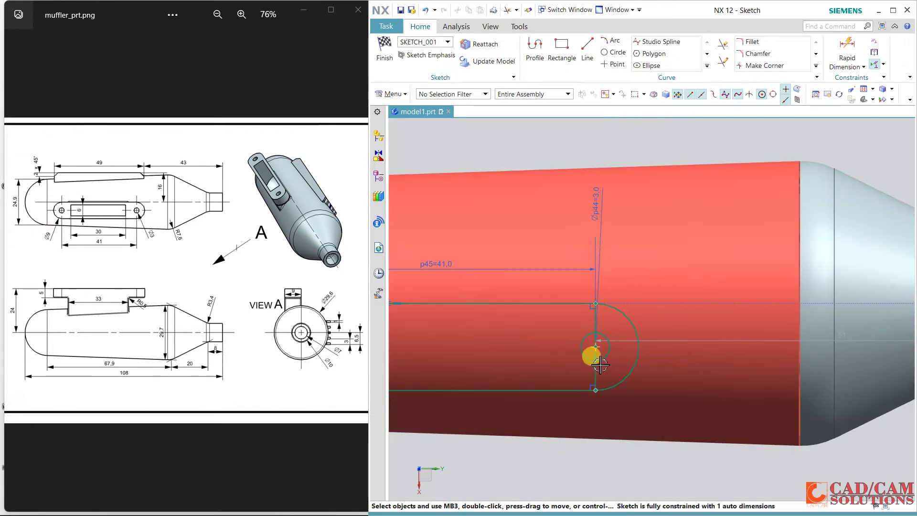
left_click(597, 369)
left_click(606, 372)
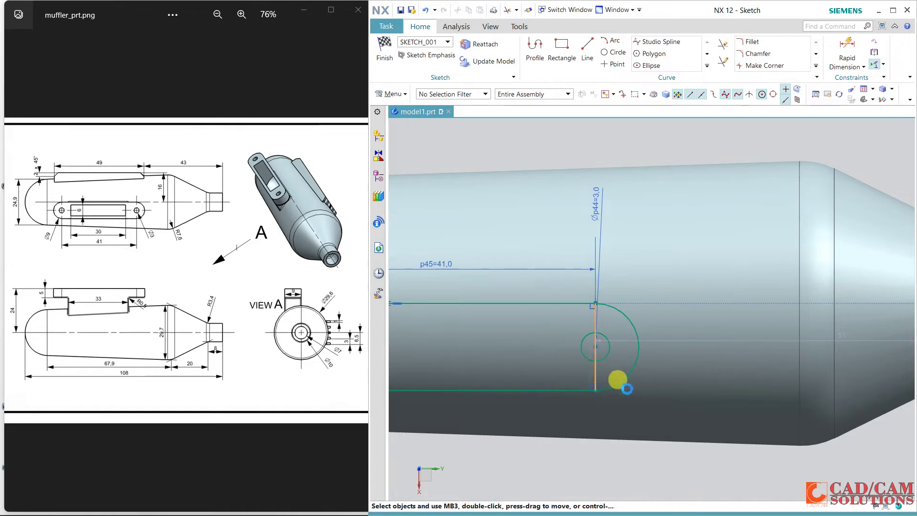
scroll(679, 388, "up", 3)
scroll(717, 394, "down", 2)
scroll(728, 397, "down", 3)
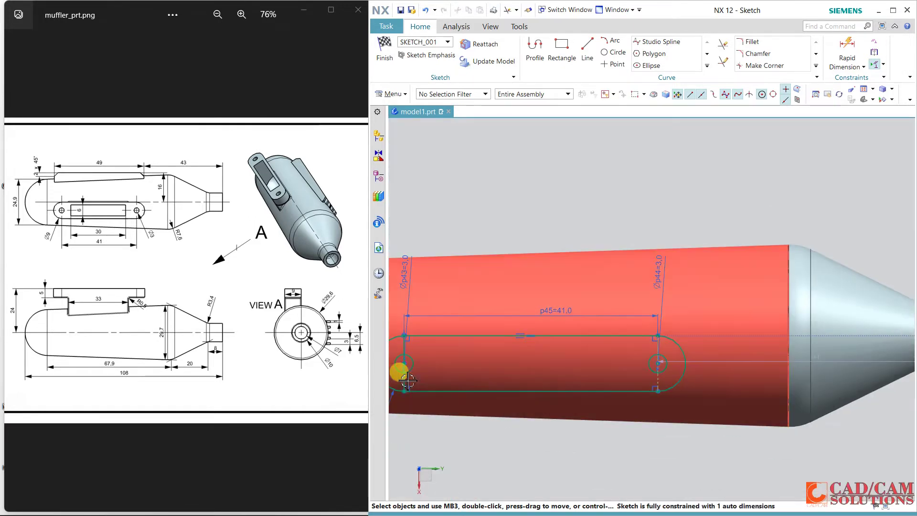
- Convert the rectangle's short edge nearest the domed end to a reference line
scroll(554, 409, "down", 3)
scroll(525, 385, "up", 6)
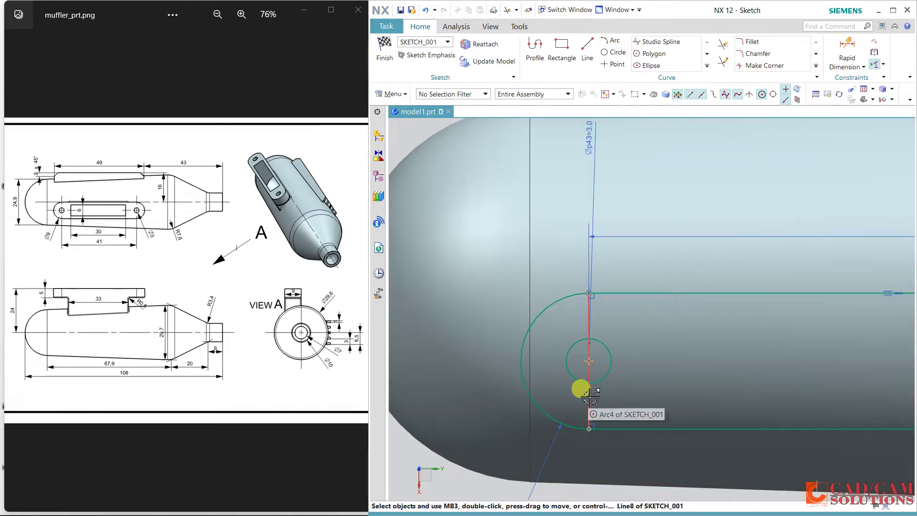
left_click(589, 397)
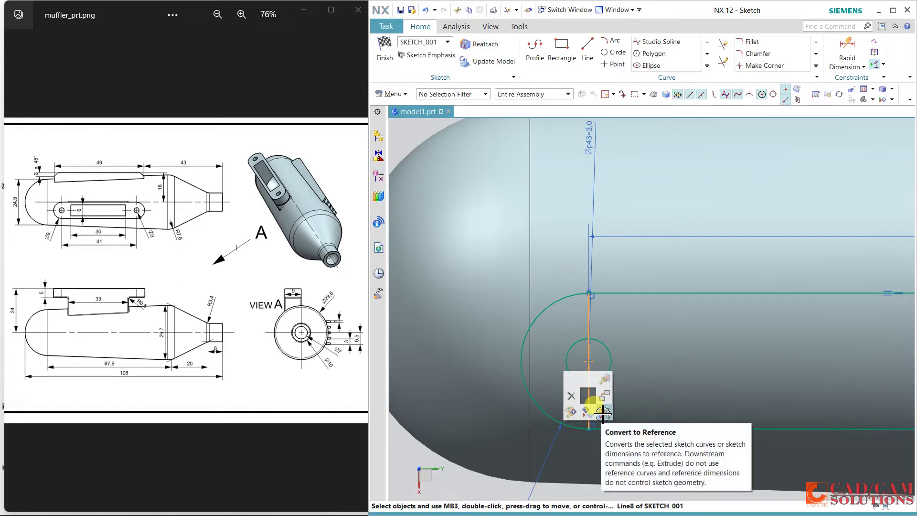
left_click(602, 413)
scroll(598, 401, "up", 2)
scroll(604, 406, "down", 3)
scroll(607, 408, "down", 1)
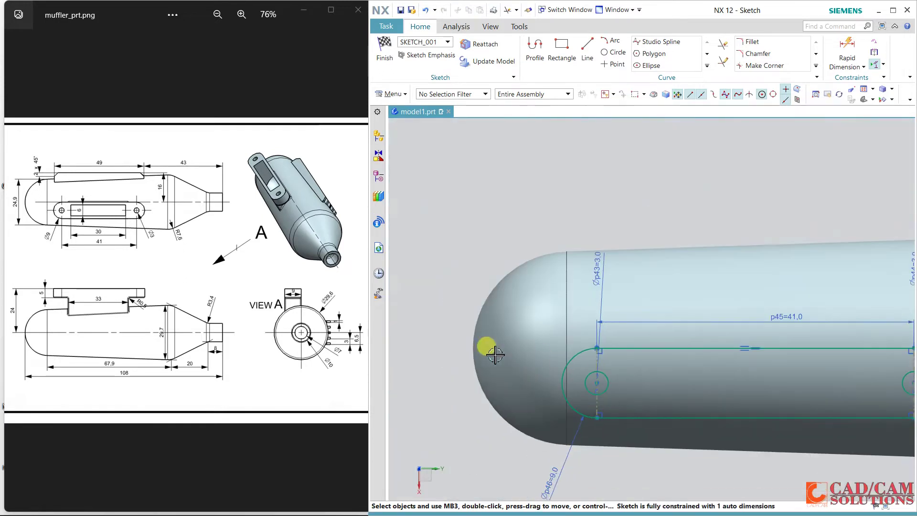
- Switch the display to wireframe and dimension the midpoint of the slot outline's upper edge 40 mm from the body's domed tip
right_click(482, 225)
left_click(489, 235)
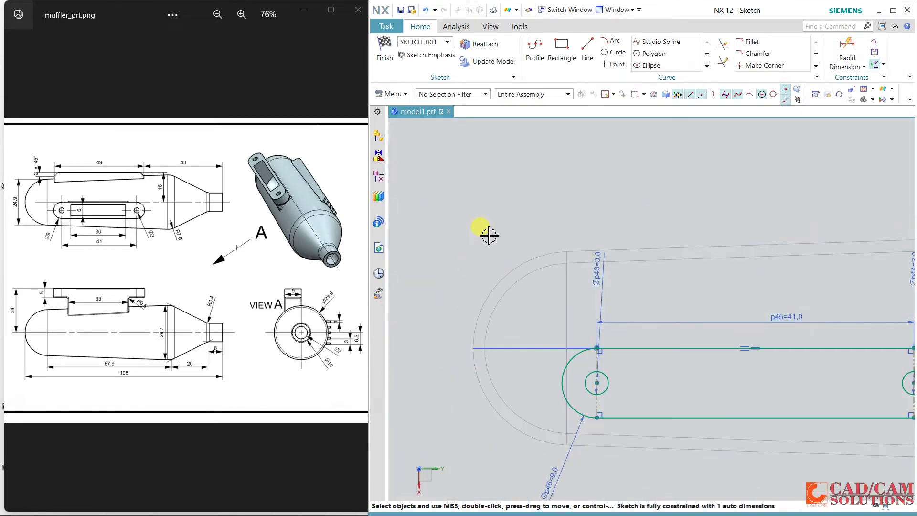
left_click(847, 46)
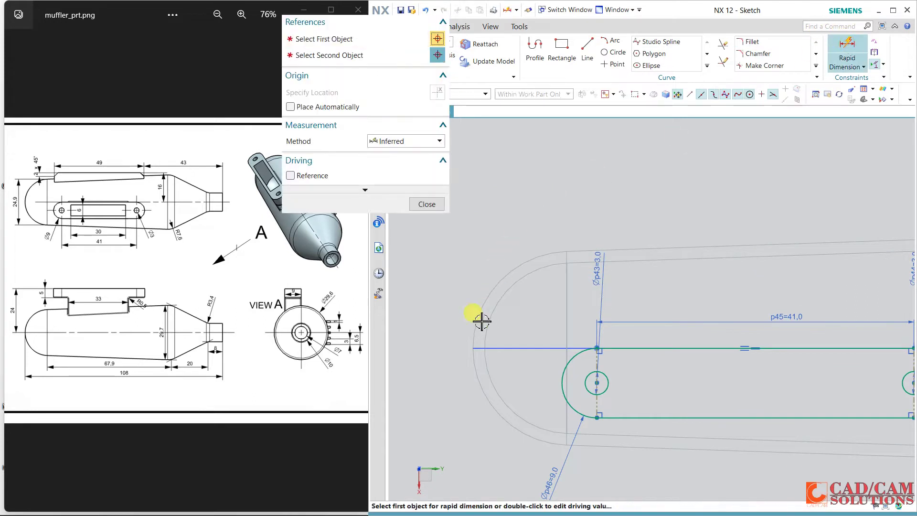
left_click(473, 349)
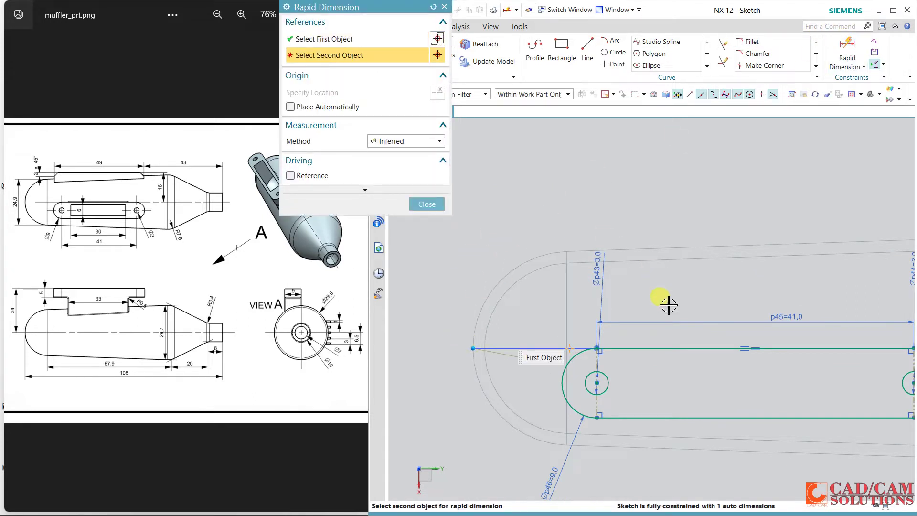
scroll(788, 348, "down", 2)
left_click(770, 351)
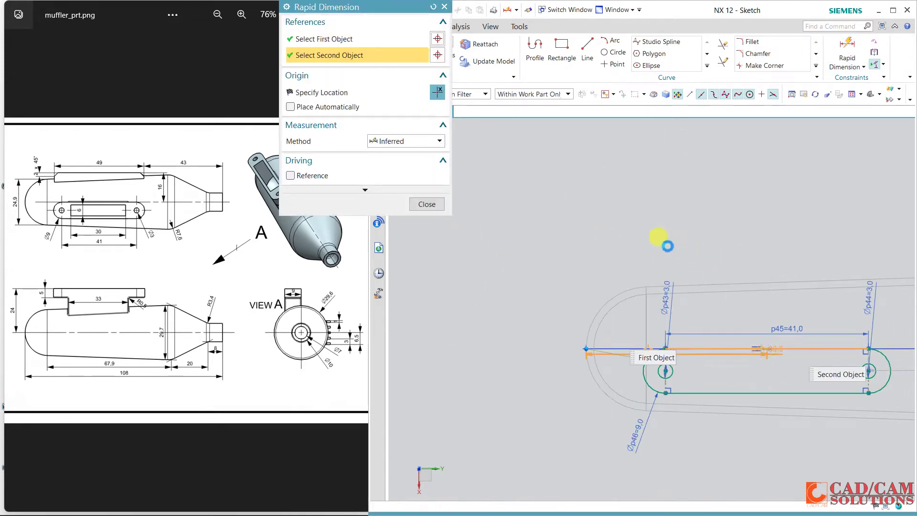
left_click(666, 243)
type("40")
key("Return")
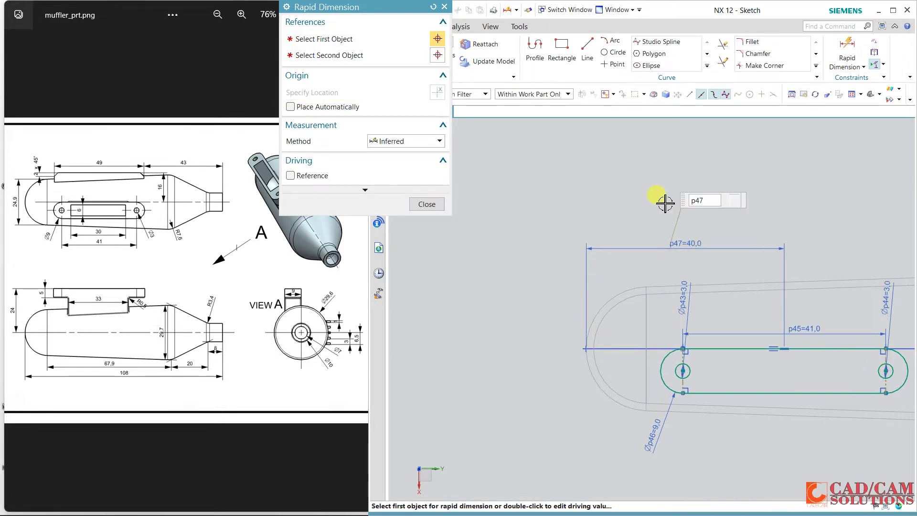
left_click(427, 205)
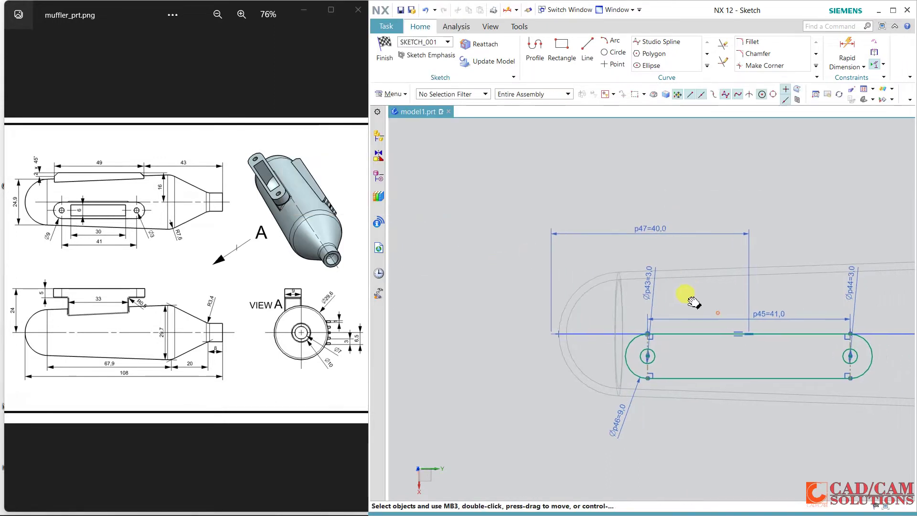
- Sketch a rectangle about 30.5 mm wide and 5.5 mm high inside the slot outline, between the two holes
middle_click_drag(692, 301, 567, 305, "shift")
scroll(567, 306, "up", 2)
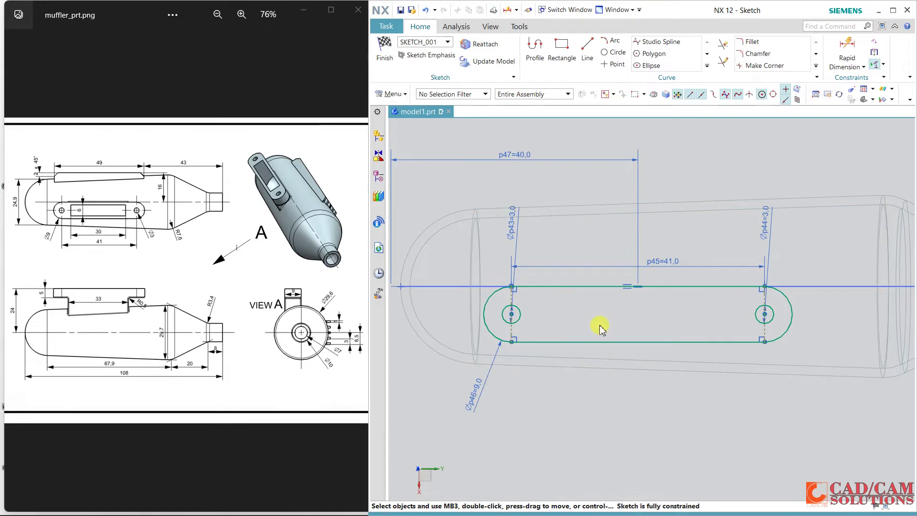
scroll(682, 307, "up", 1)
left_click(562, 48)
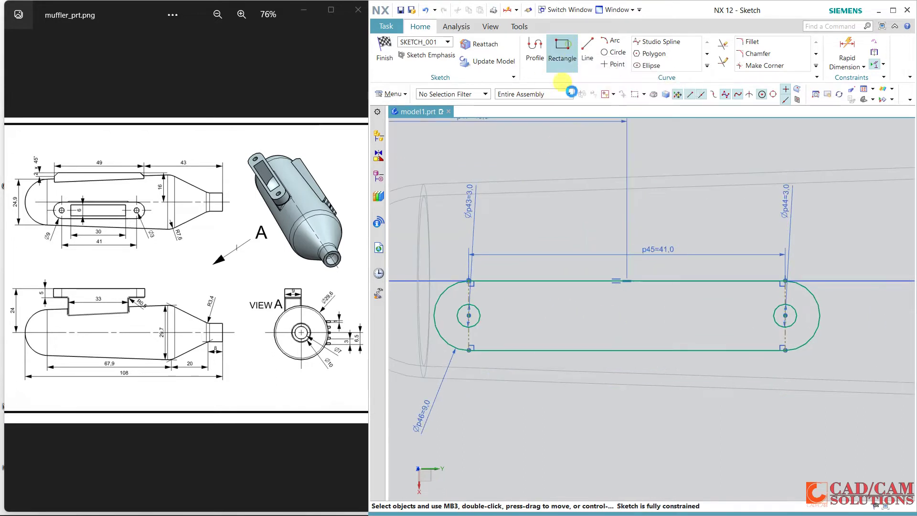
left_click(508, 292)
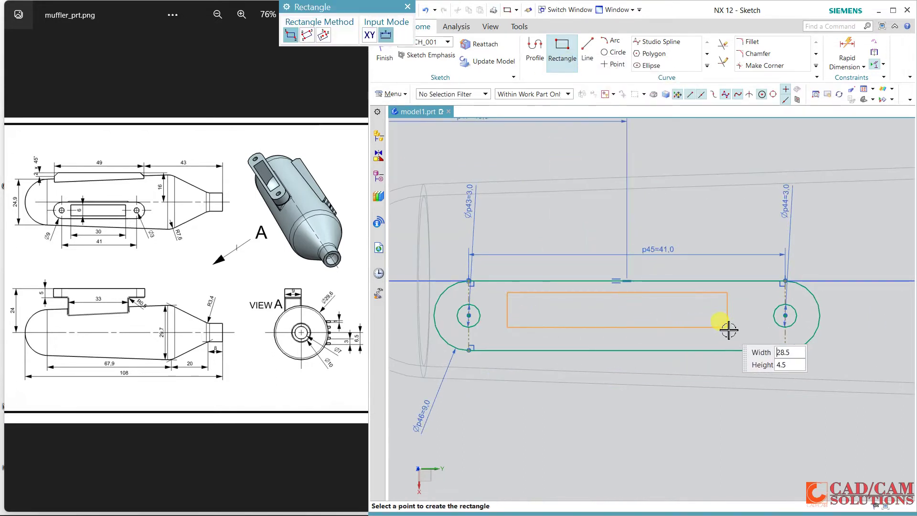
left_click(743, 334)
key("Escape")
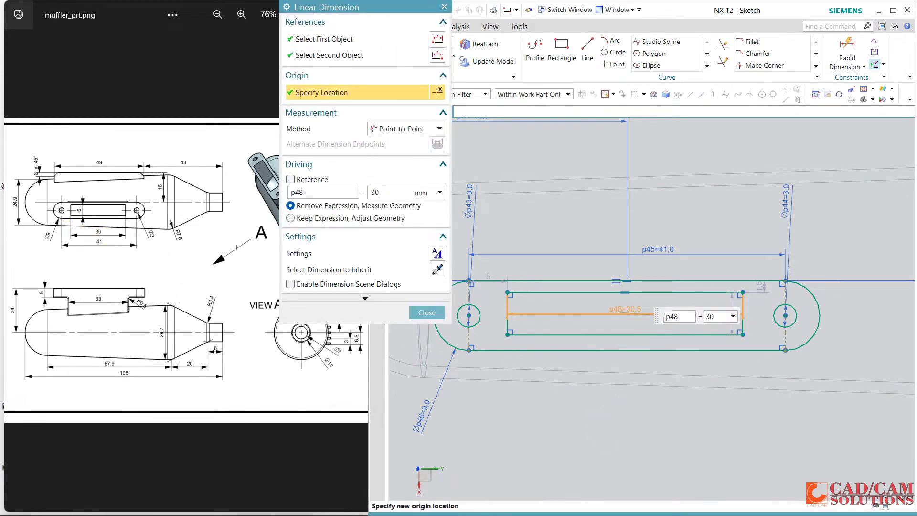
- Set the inner rectangle's width to 30 mm and its height to 6 mm
key("Return")
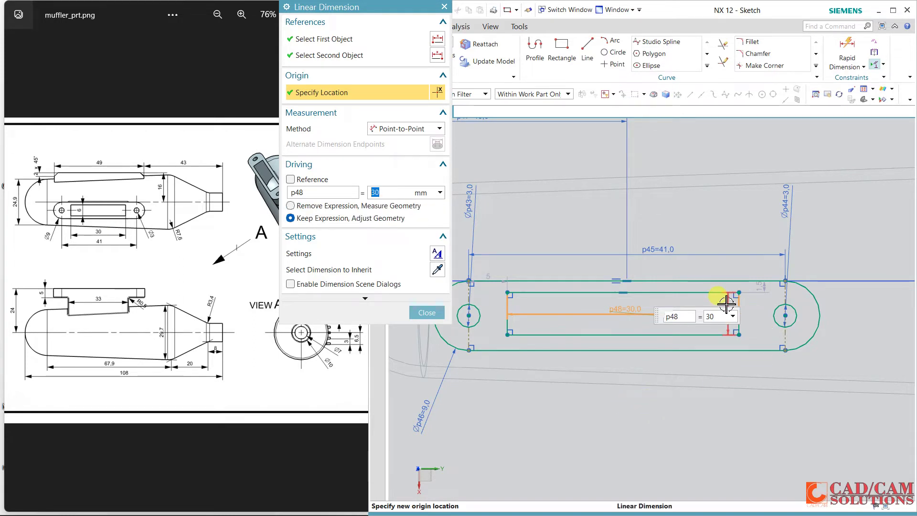
left_click(726, 304)
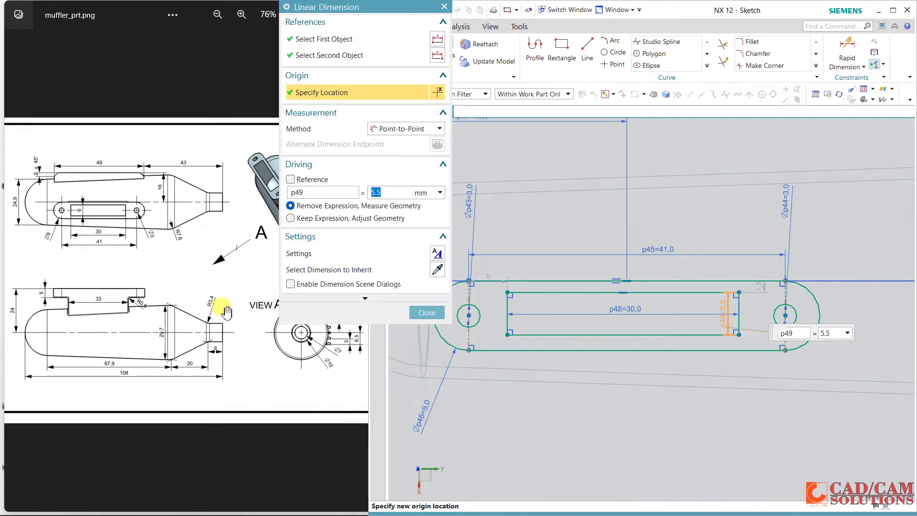
type("6")
key("Return")
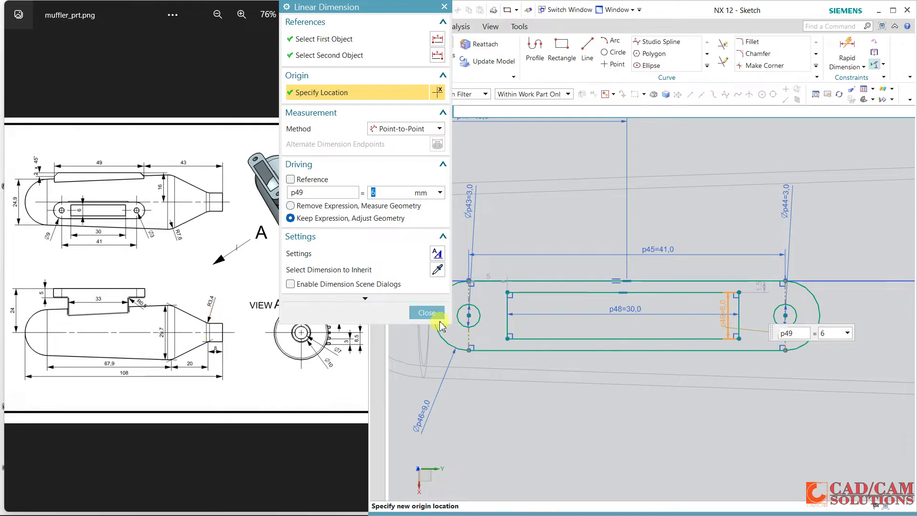
left_click(439, 312)
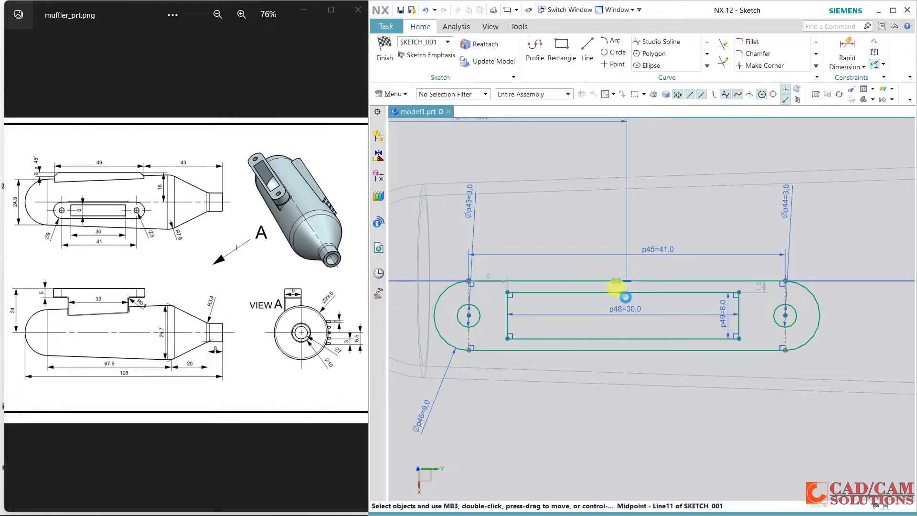
- Centre the inner rectangle by aligning its upper-edge midpoint vertically with the slot's and its short-edge midpoint horizontally with the neck-side hole centre
left_click(628, 282)
left_click(623, 292)
left_click(669, 269)
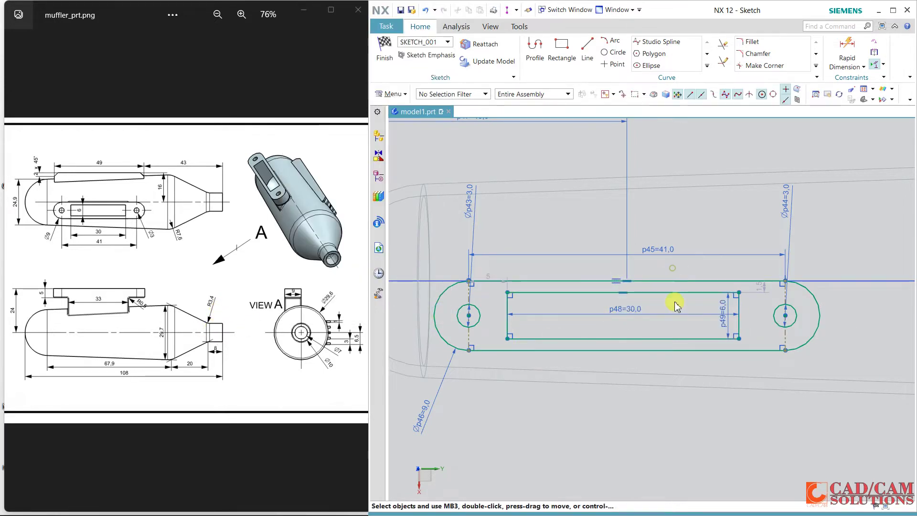
left_click(742, 316)
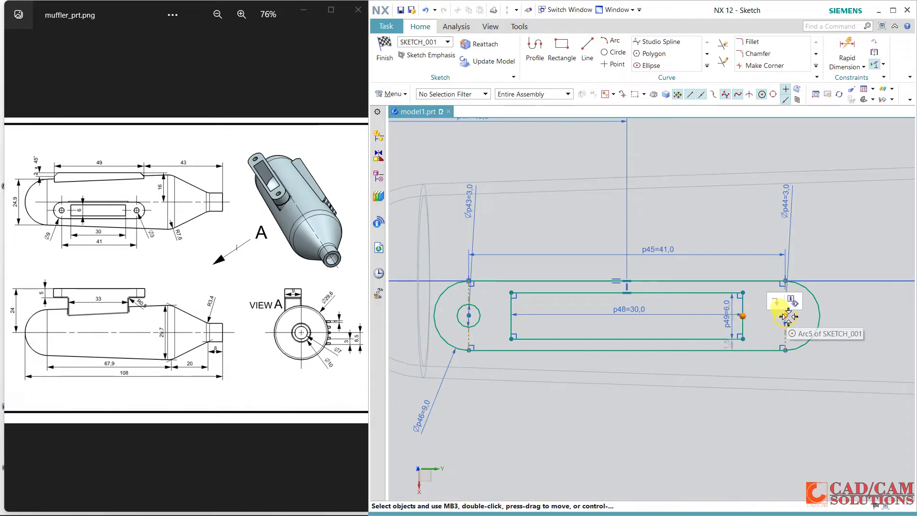
left_click(788, 316)
left_click(818, 300)
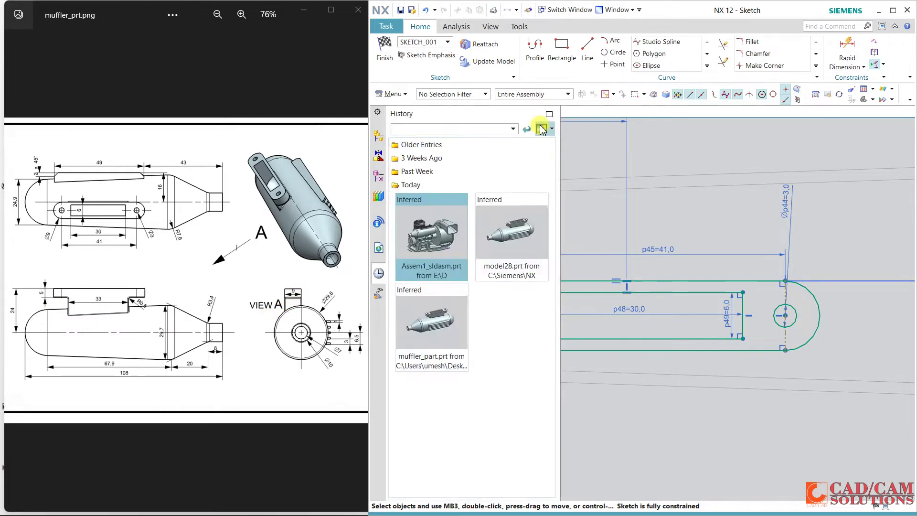
- Sketch a second rectangle about 35 mm wide and 19.5 mm high surrounding the inner rectangle
left_click(562, 46)
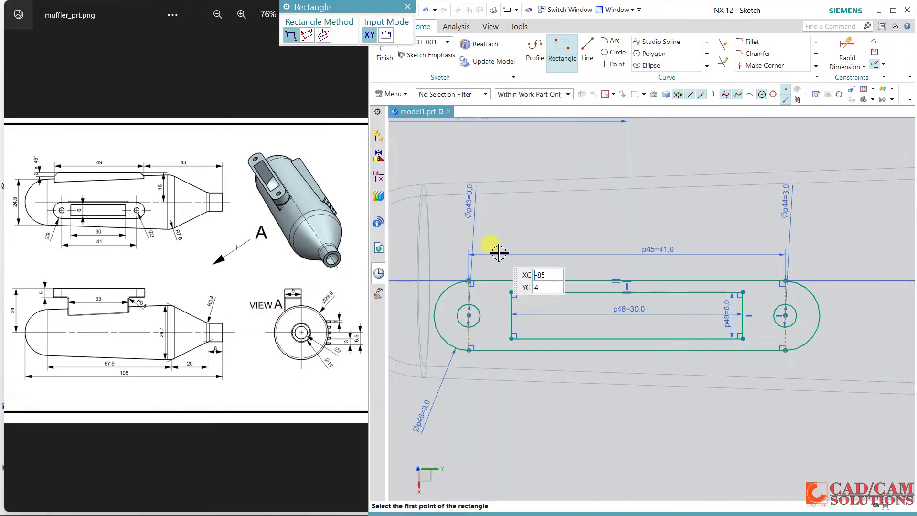
left_click(499, 253)
key("Return")
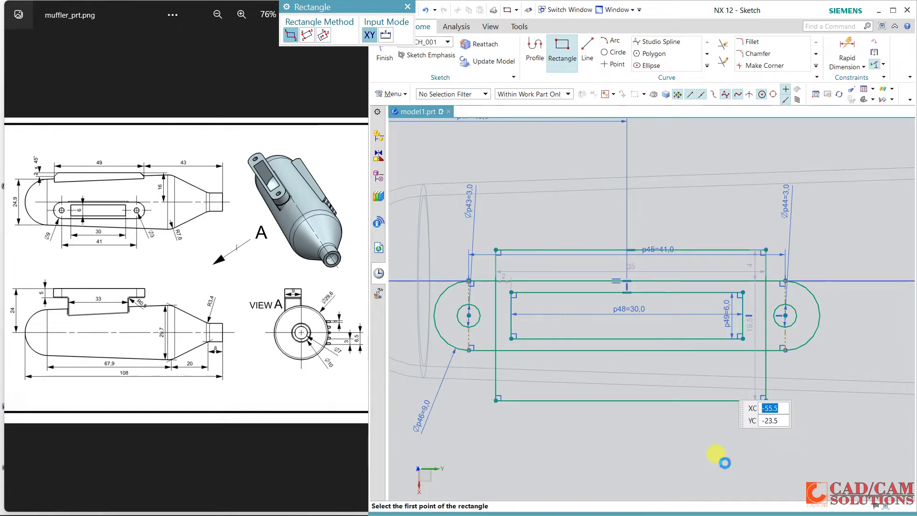
key("Escape")
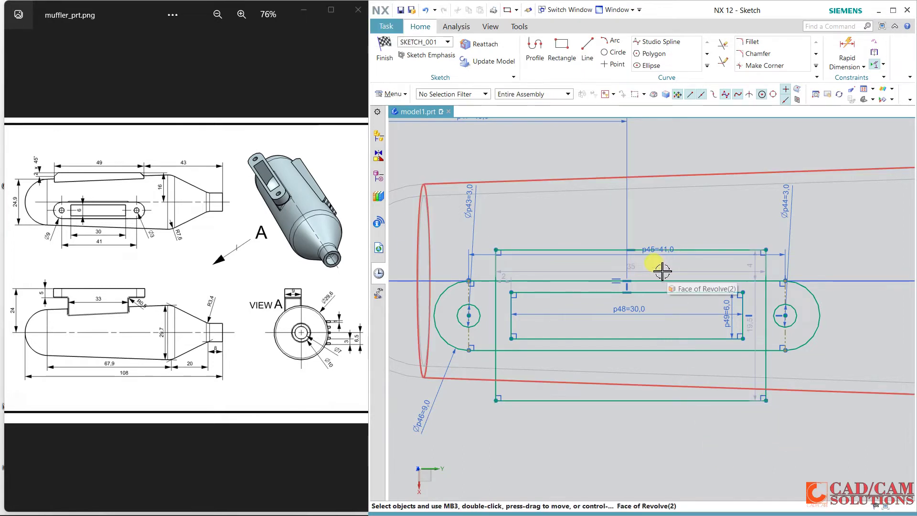
- Set the second rectangle's width to 33 mm and its height to 9 mm
double_click(628, 261)
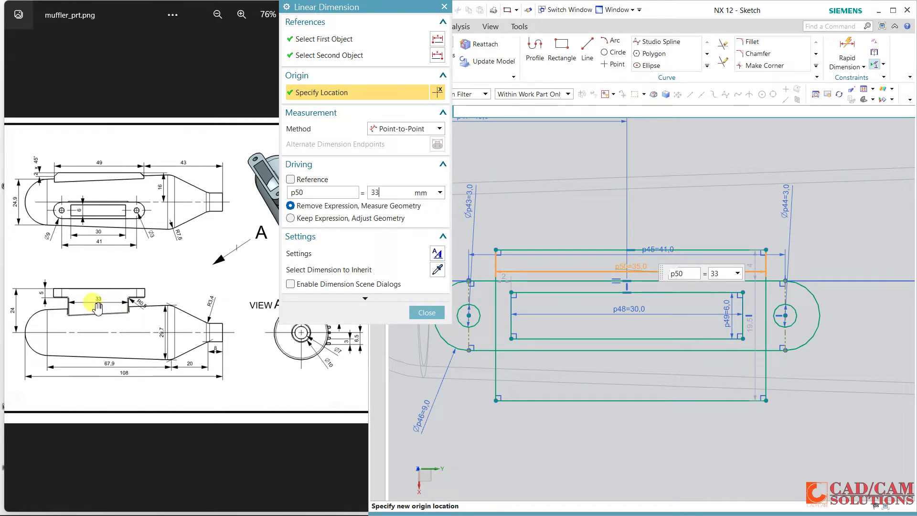
type("33")
key("Return")
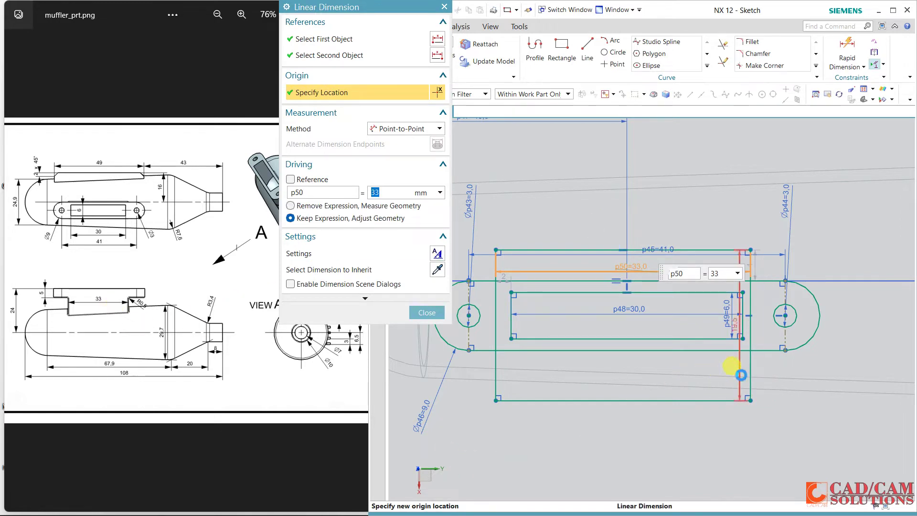
middle_click(403, 362)
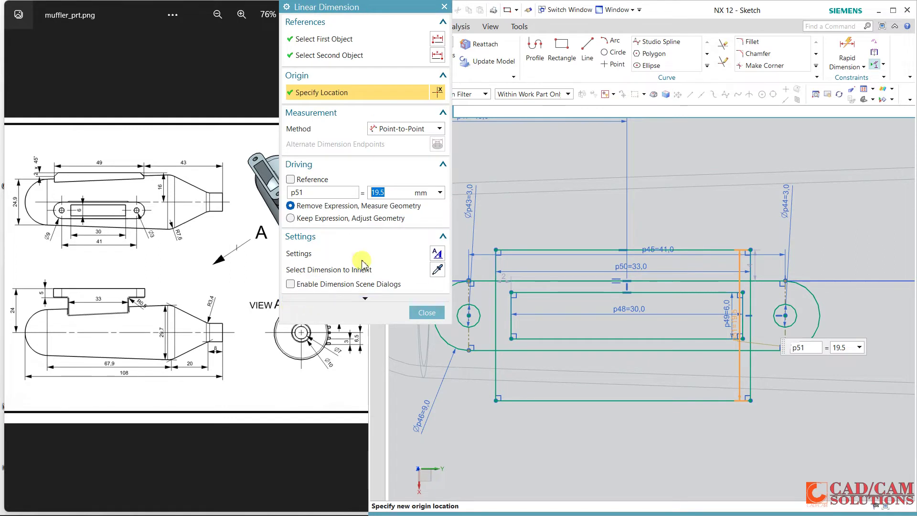
type("9")
key("Return")
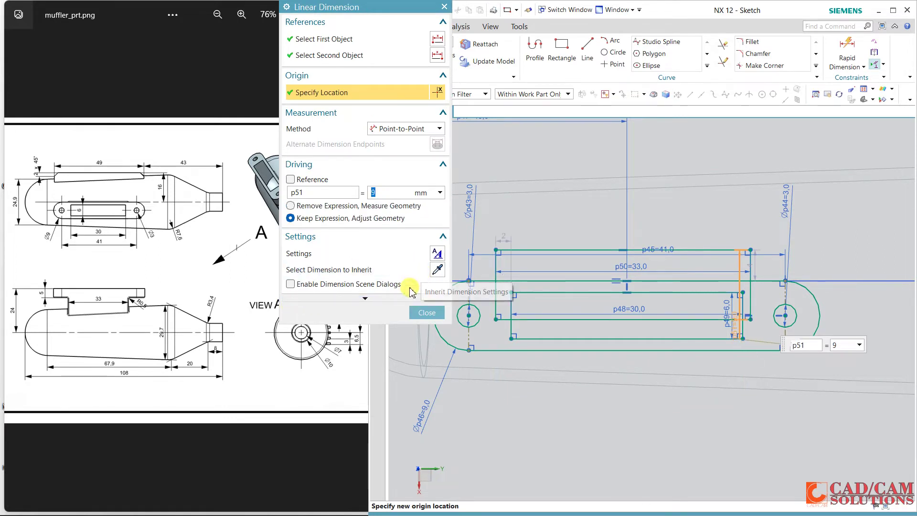
left_click(422, 311)
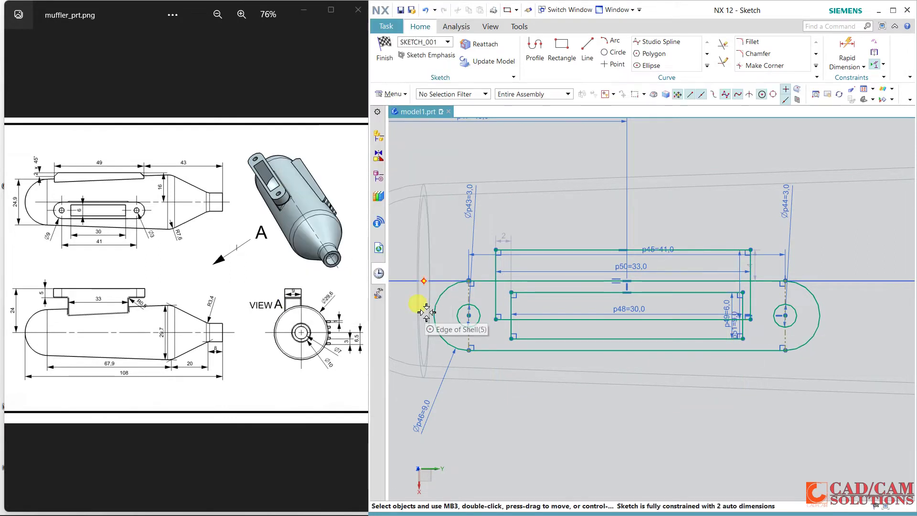
- Align the midpoint of the 33 mm rectangle's short edge nearest the domed end horizontally with the adjacent hole's centre
left_click(497, 285)
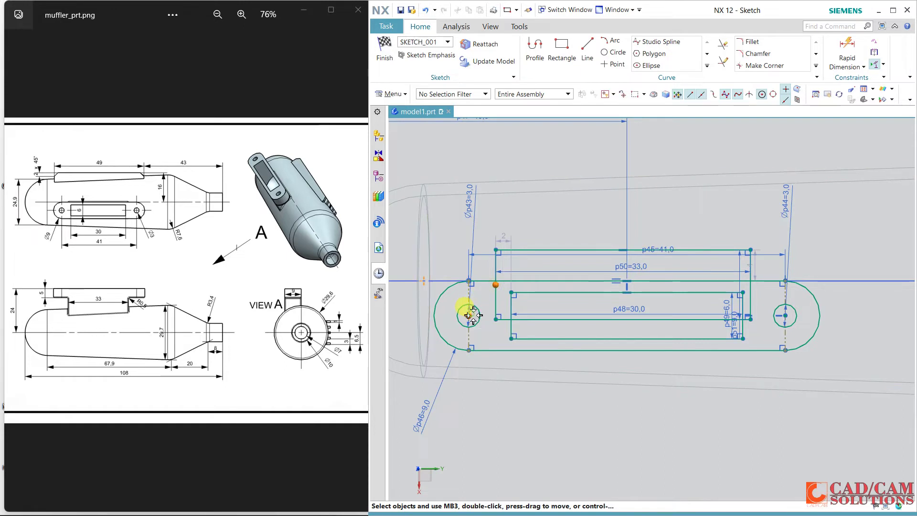
left_click(469, 315)
left_click(519, 297)
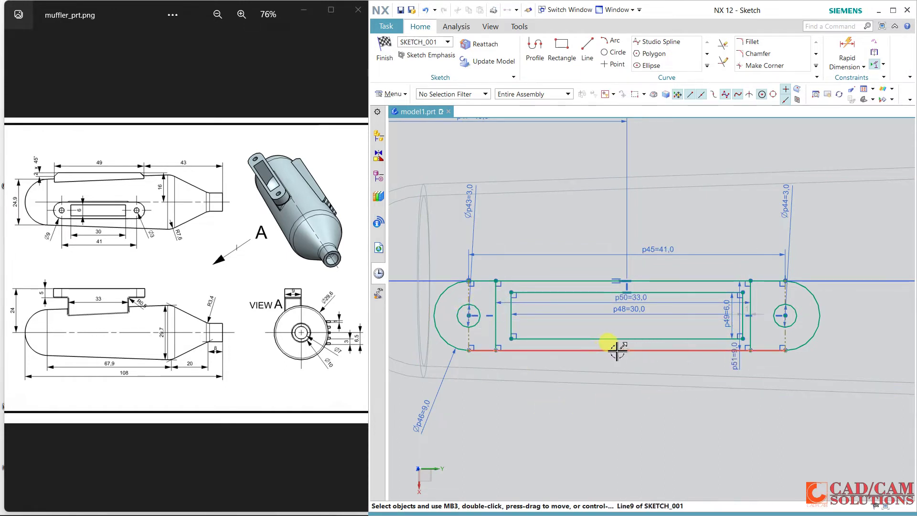
- Undo the last alignment and align the 33 mm rectangle's upper-edge midpoint vertically with the midpoint of the slot's upper edge
left_click(425, 10)
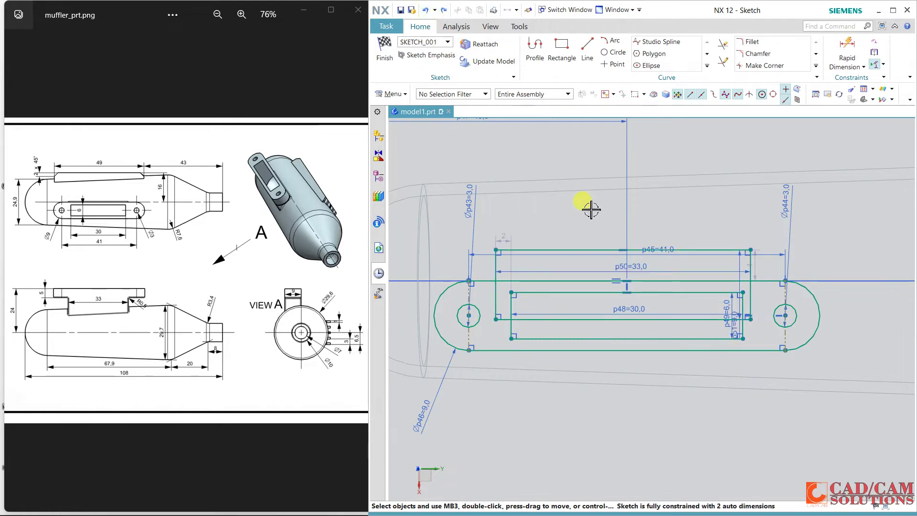
left_click(623, 249)
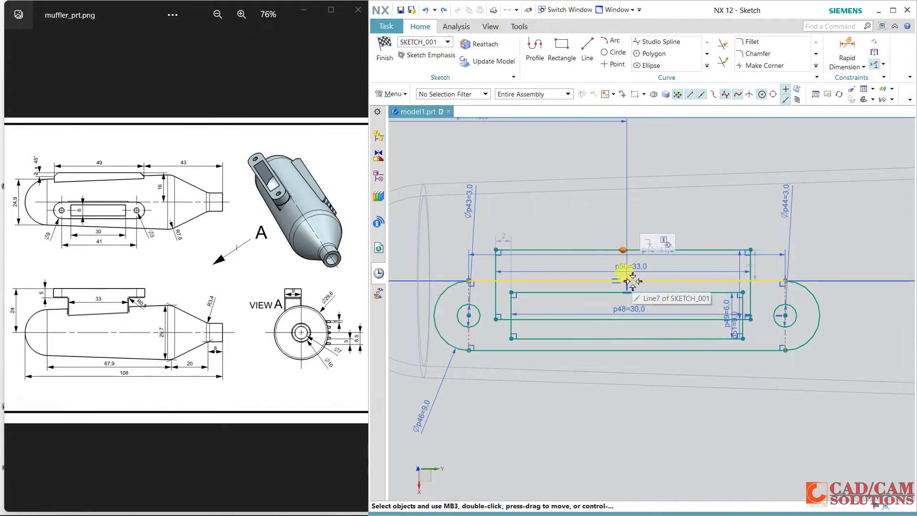
left_click(631, 281)
left_click(679, 265)
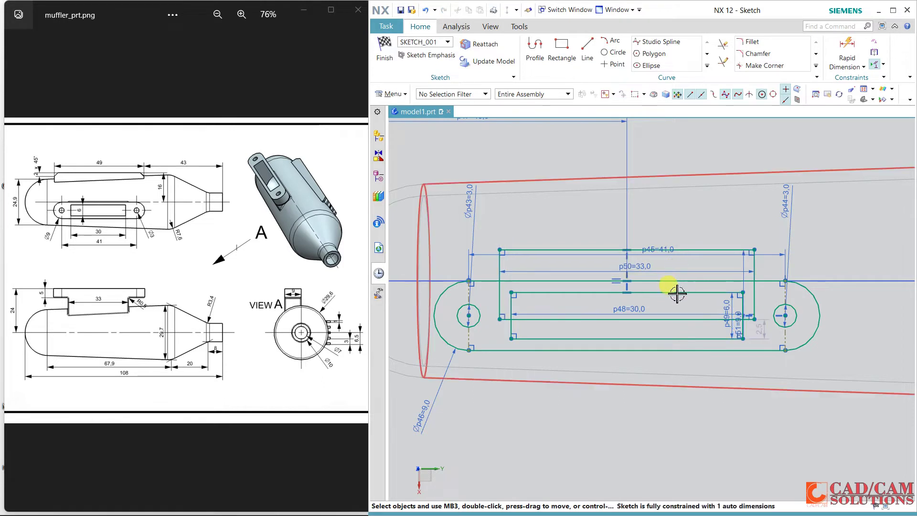
- Align the 33 mm rectangle's short-edge midpoint horizontally with the centre of the hole nearest the domed end
left_click(499, 285)
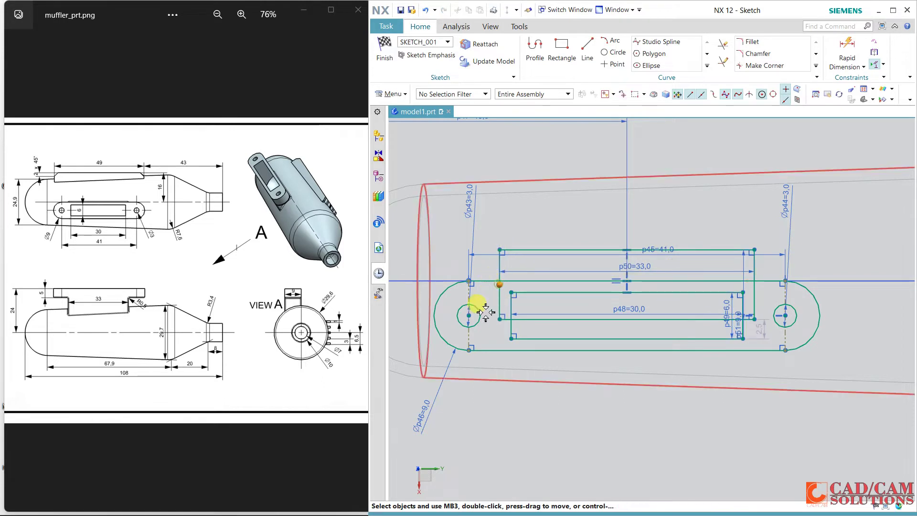
left_click(469, 315)
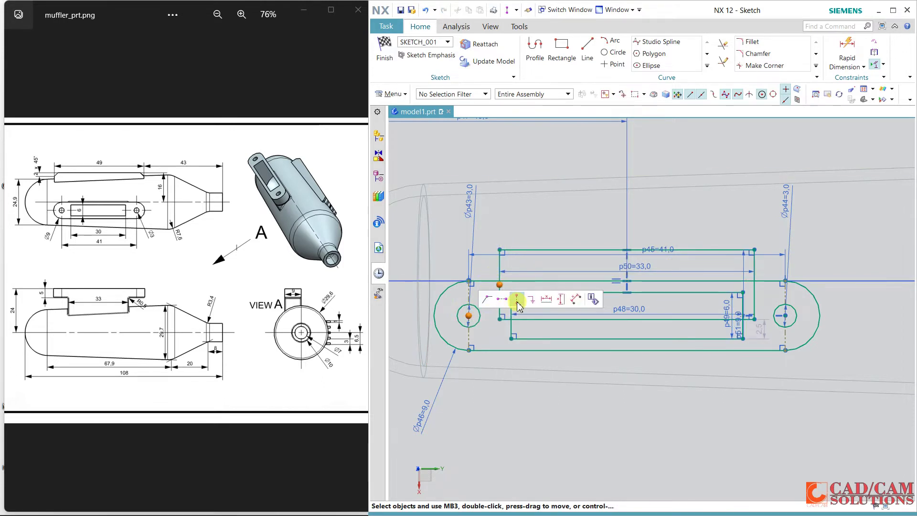
left_click(488, 300)
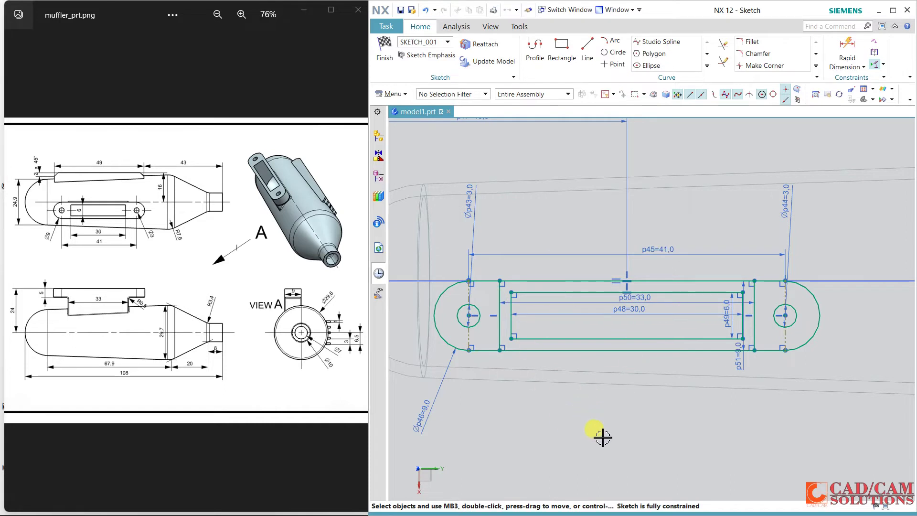
- Finish the flange sketch and display the model shaded
key("ctrl+q")
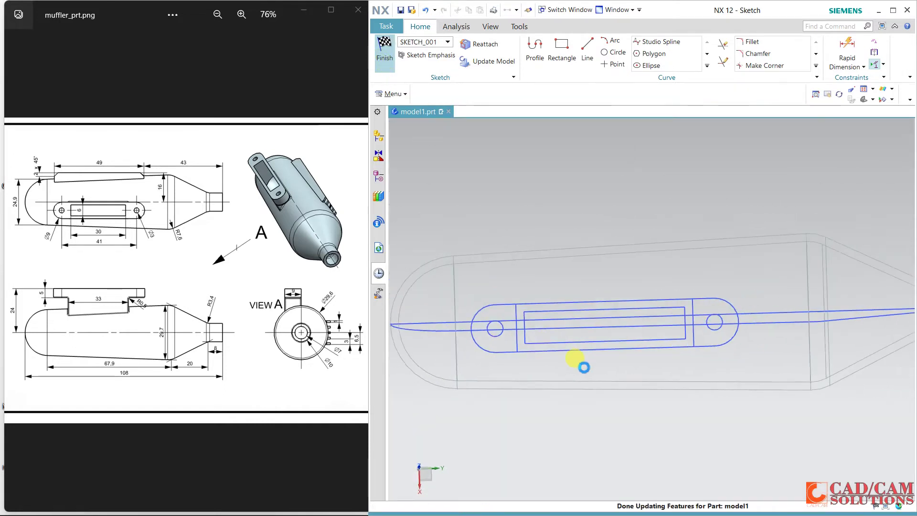
right_click(568, 226)
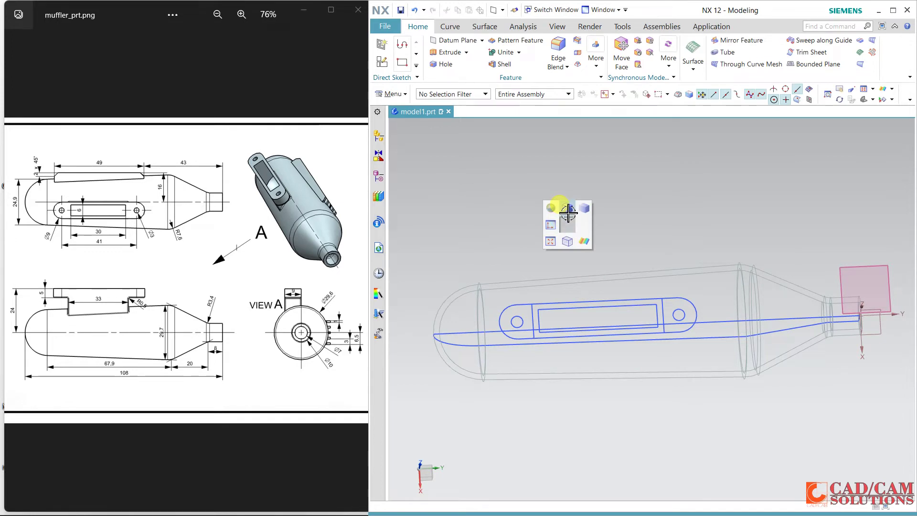
left_click(568, 214)
middle_click_drag(610, 424, 627, 360)
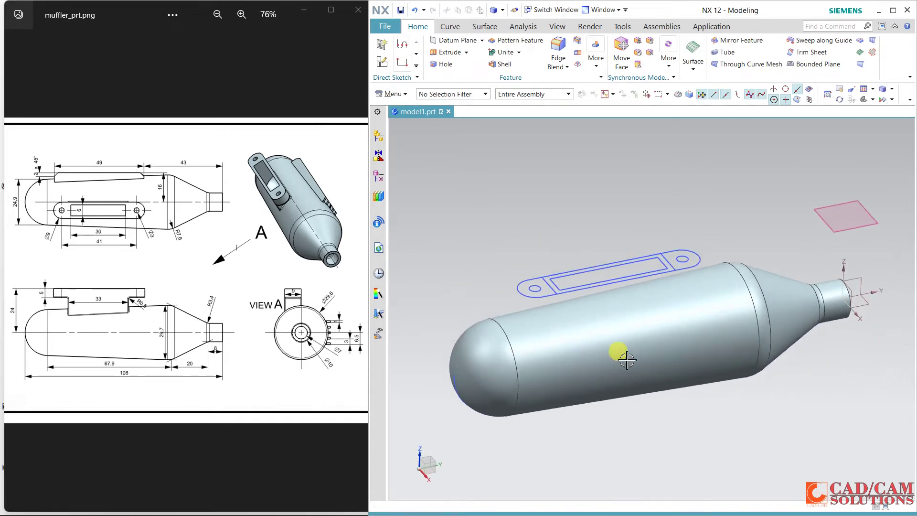
- Extrude the 33 x 9 mm rectangle as connected curves toward the muffler body, from 0 mm to Until Next, uniting it with the body
left_click(446, 53)
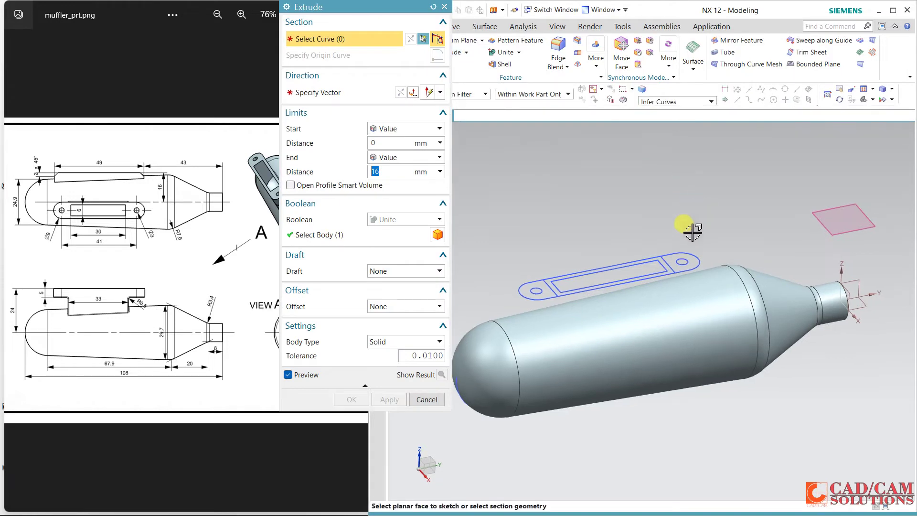
left_click(674, 102)
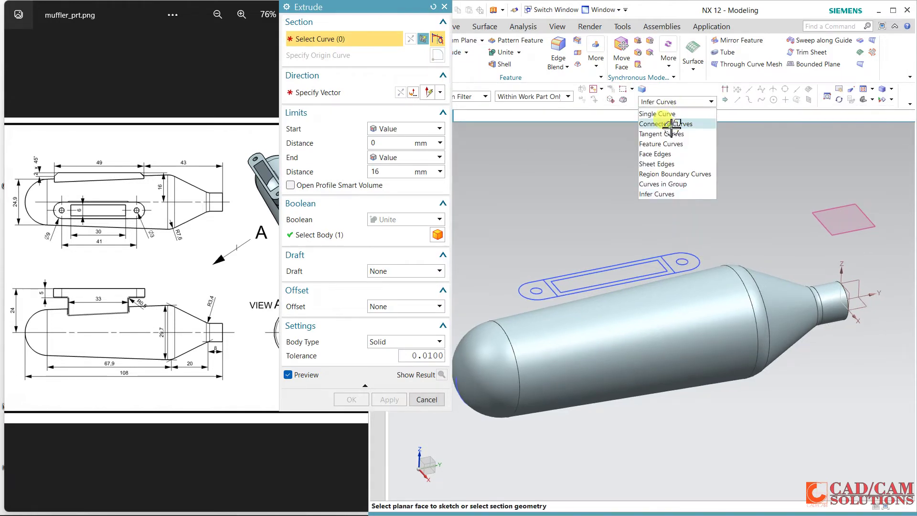
left_click(666, 121)
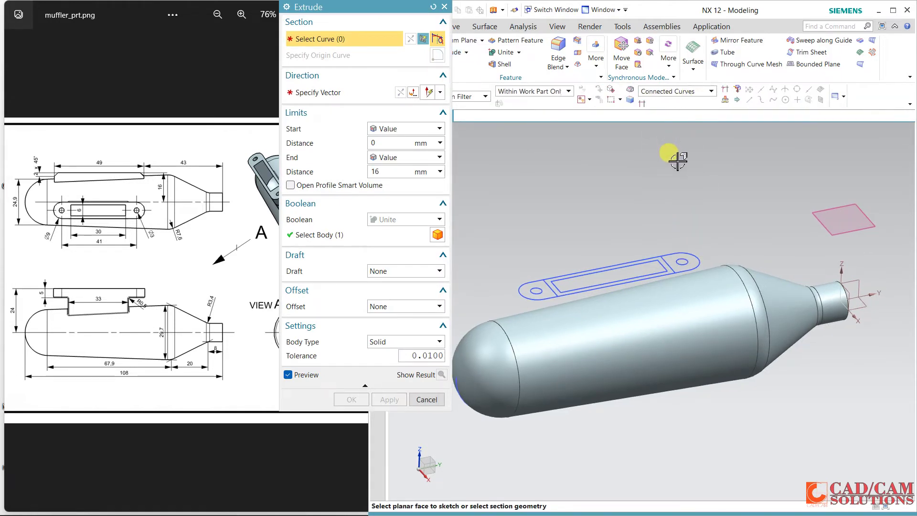
left_click(663, 262)
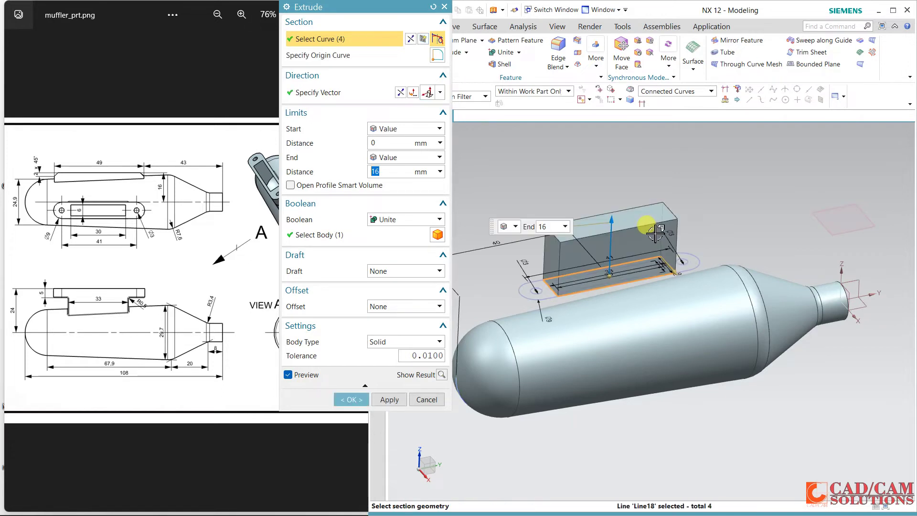
left_click(401, 93)
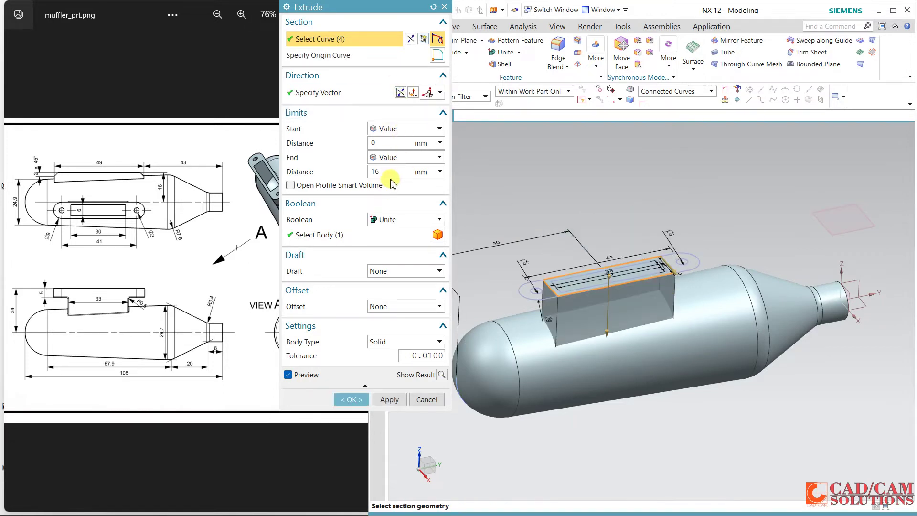
left_click(393, 157)
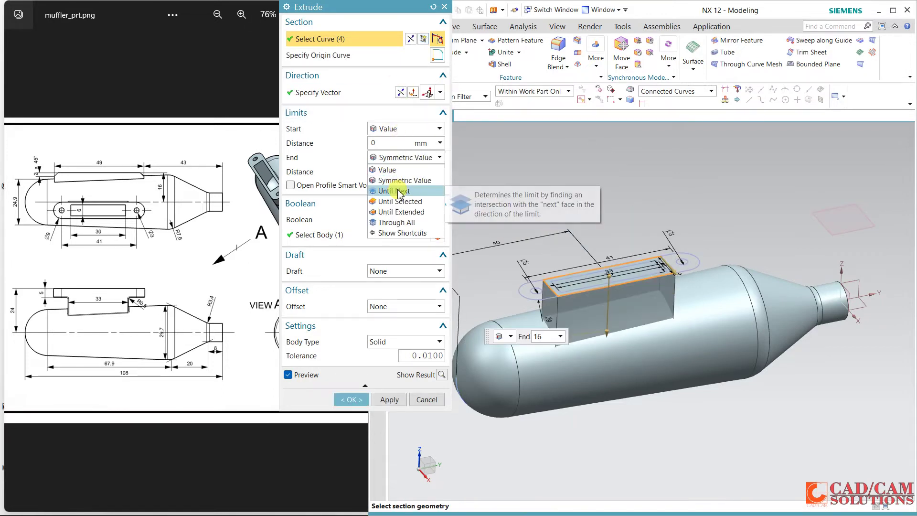
left_click(399, 191)
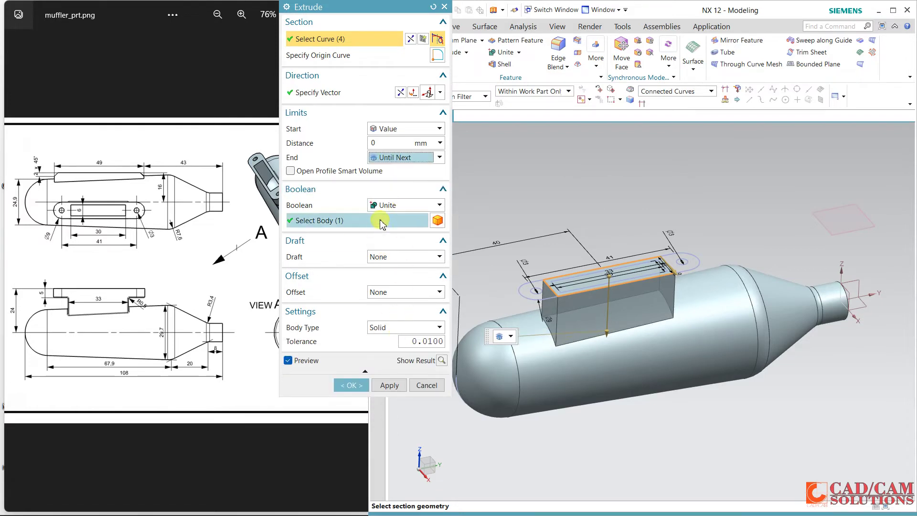
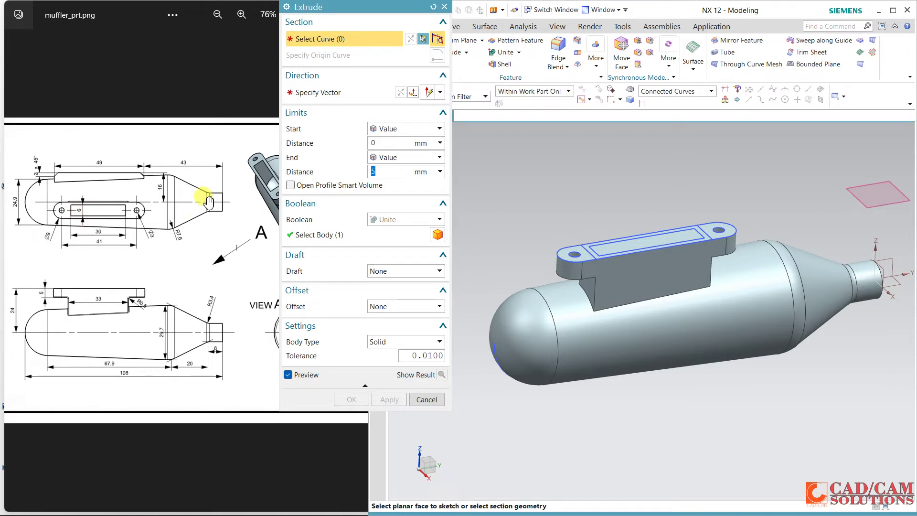
- Extrude the inner 30 x 6 mm rectangle 22 mm down through the neck into the hollow body, subtracting it from the solid
left_click(652, 238)
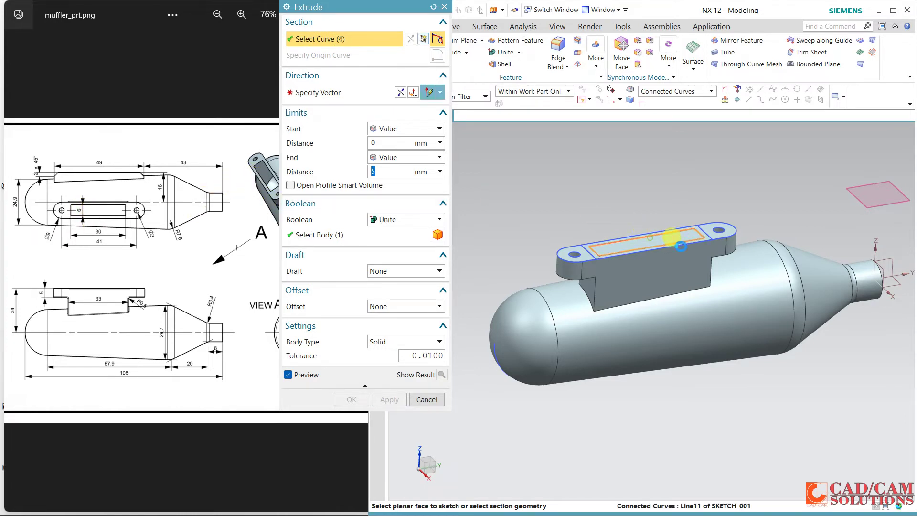
left_click(402, 92)
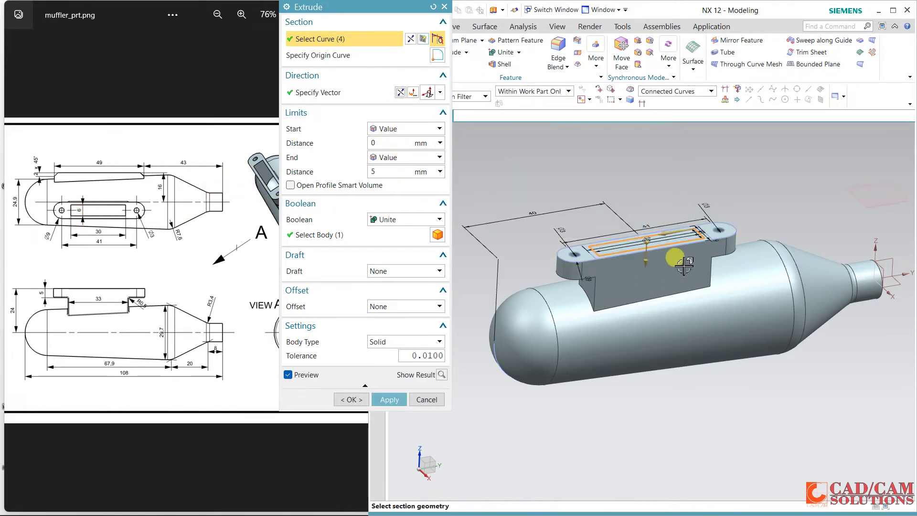
right_click_drag(626, 403, 645, 417)
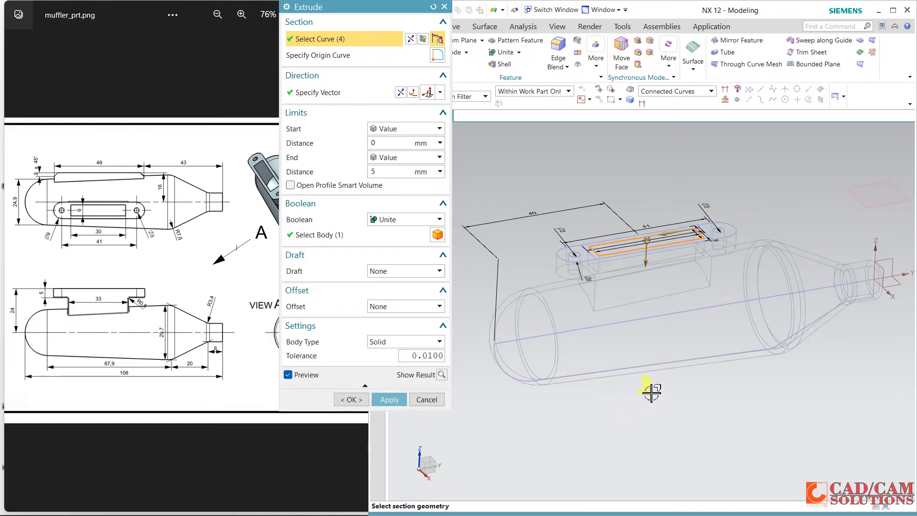
middle_click_drag(649, 363, 643, 331)
left_click_drag(627, 239, 626, 308)
left_click(406, 220)
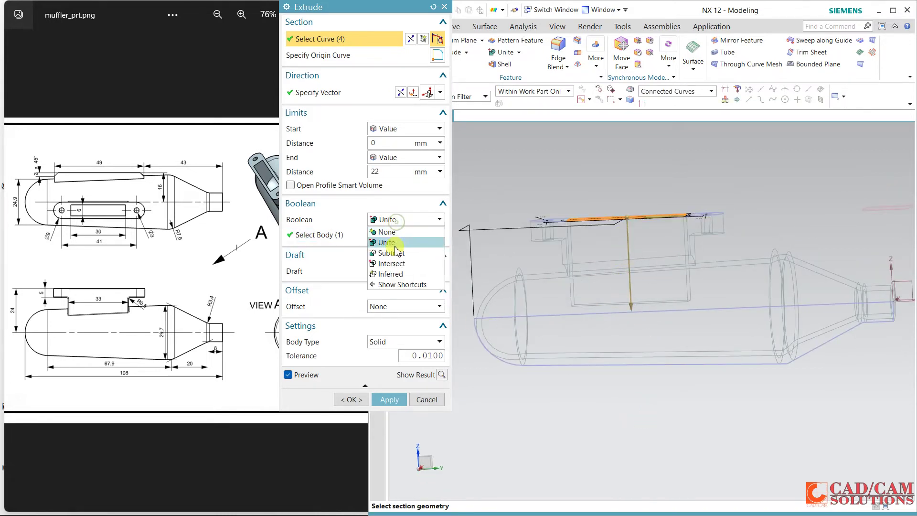
left_click(394, 251)
left_click(351, 399)
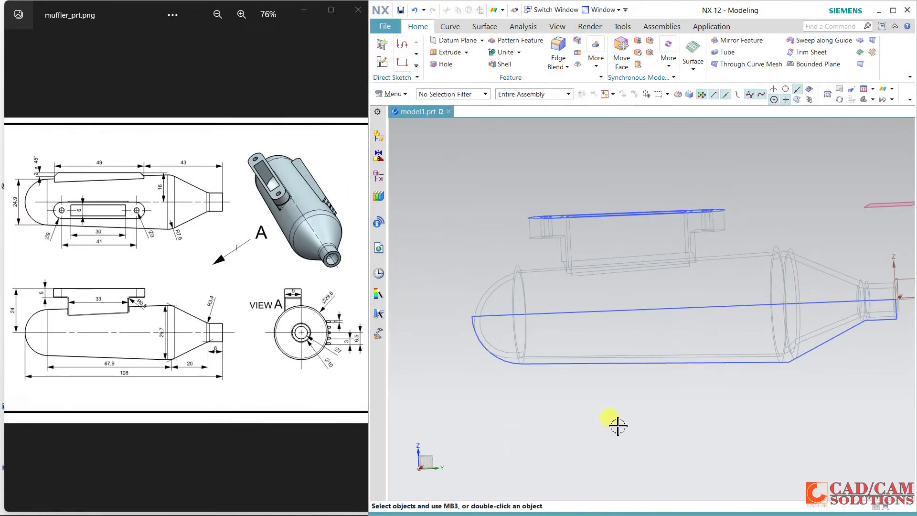
mouse_move(557, 431)
middle_mouse_down()
mouse_move(659, 368)
mouse_move(641, 425)
mouse_move(592, 401)
mouse_move(658, 356)
mouse_move(685, 375)
mouse_move(667, 348)
mouse_move(669, 371)
mouse_move(669, 337)
middle_mouse_up()
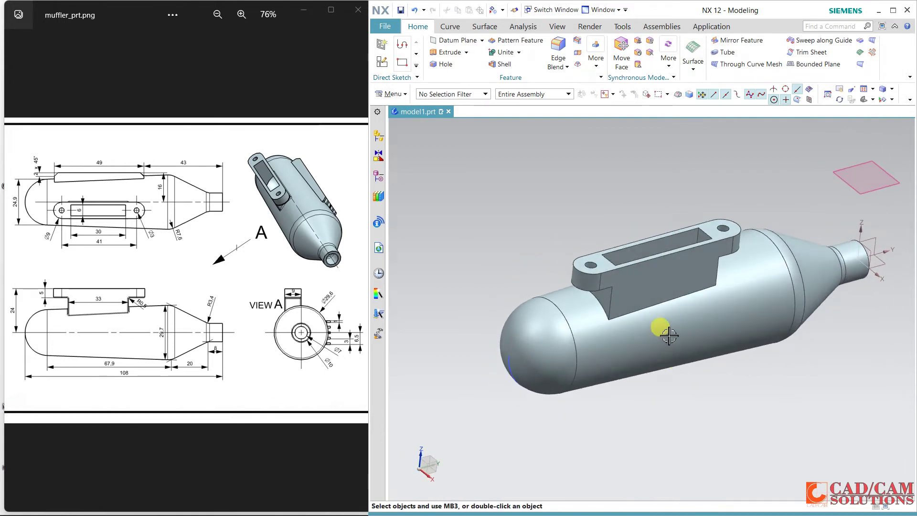
- Set up a 0.6 mm radius edge blend on the neck's front and domed-end edges and the flange's underside outline
left_click(563, 51)
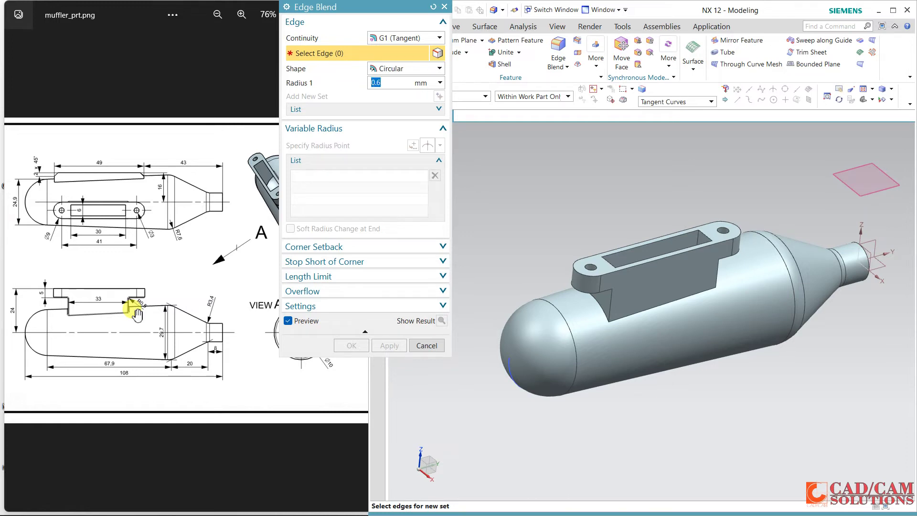
left_click(598, 299)
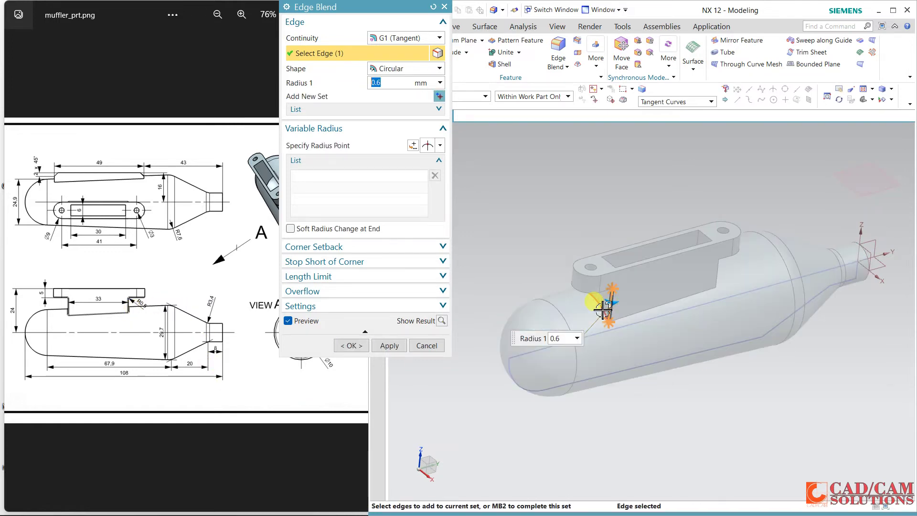
left_click(600, 306)
left_click(650, 309)
left_click(717, 270)
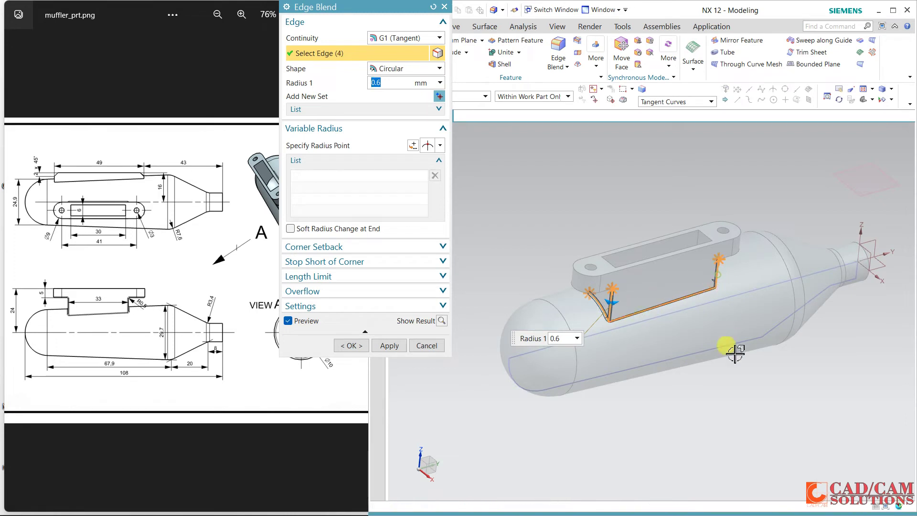
left_click(580, 282)
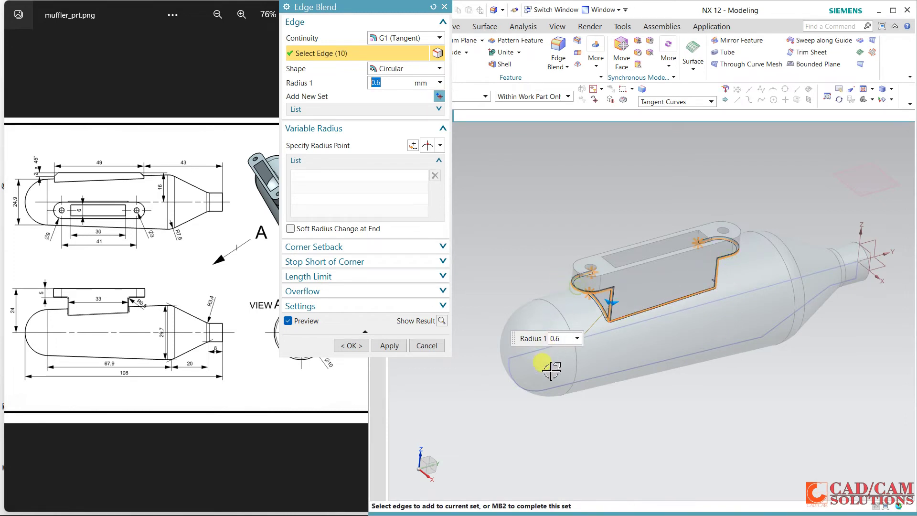
- Add the edges on the opposite side of the neck, including its joint with the body, to the 0.6 mm blend
middle_click_drag(549, 362, 600, 358)
left_click(599, 228)
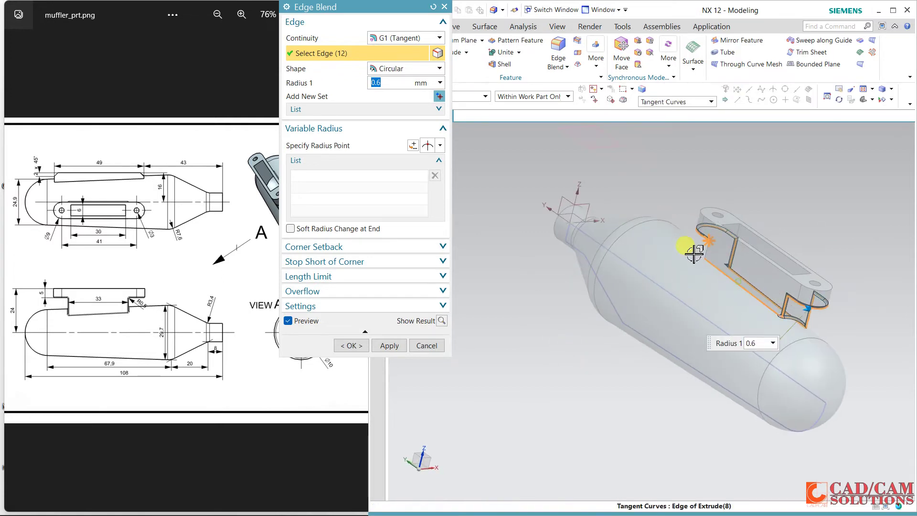
left_click(706, 249)
left_click(806, 330)
middle_click_drag(805, 329, 809, 235)
scroll(809, 235, "down", 5)
left_click(590, 253)
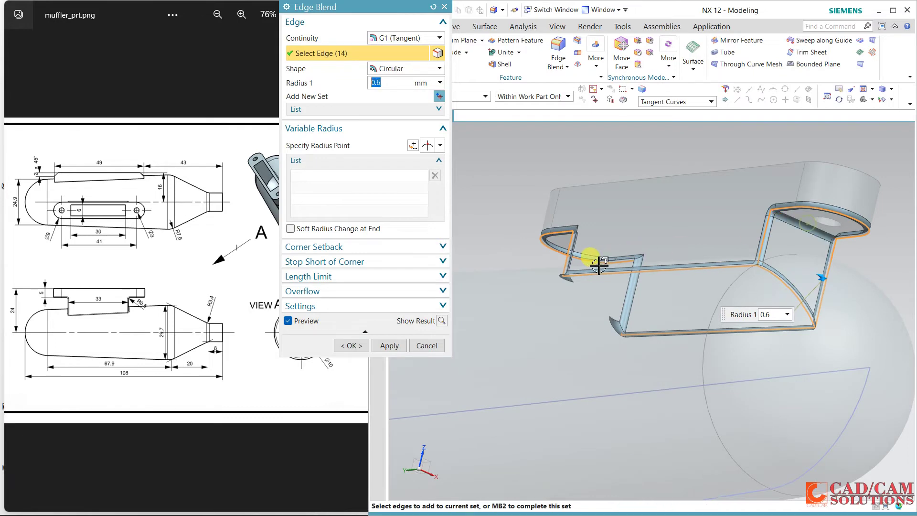
- Add the remaining edges at the neck's pipe-side end and apply the 0.6 mm edge blend
middle_click_drag(590, 254, 650, 263)
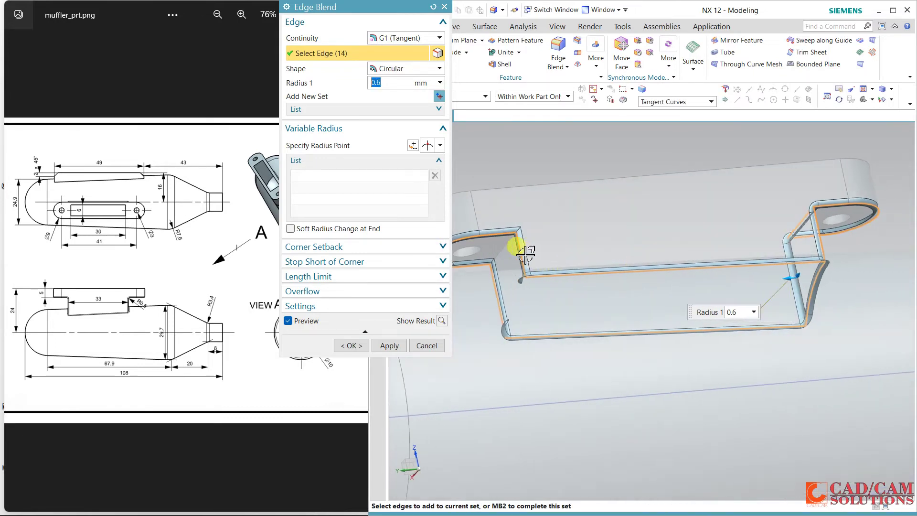
left_click(502, 242)
middle_click_drag(537, 304, 501, 266)
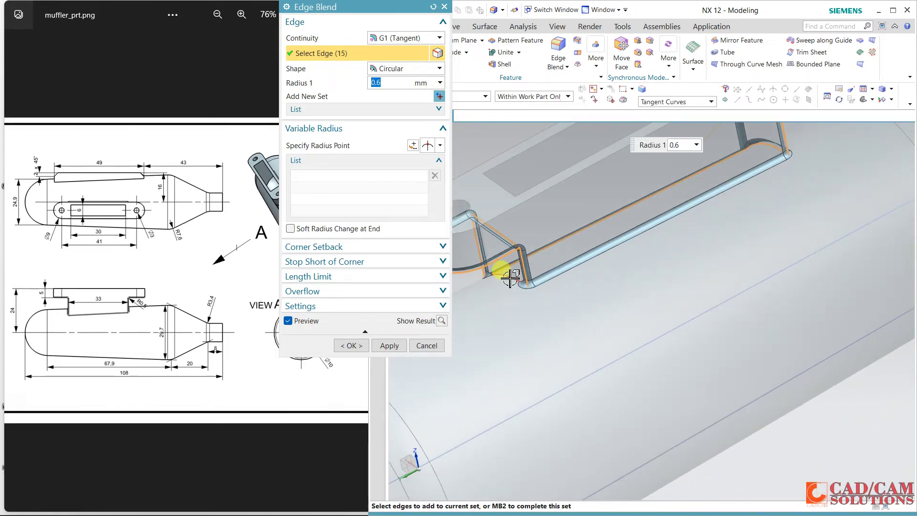
left_click(505, 274)
left_click(352, 345)
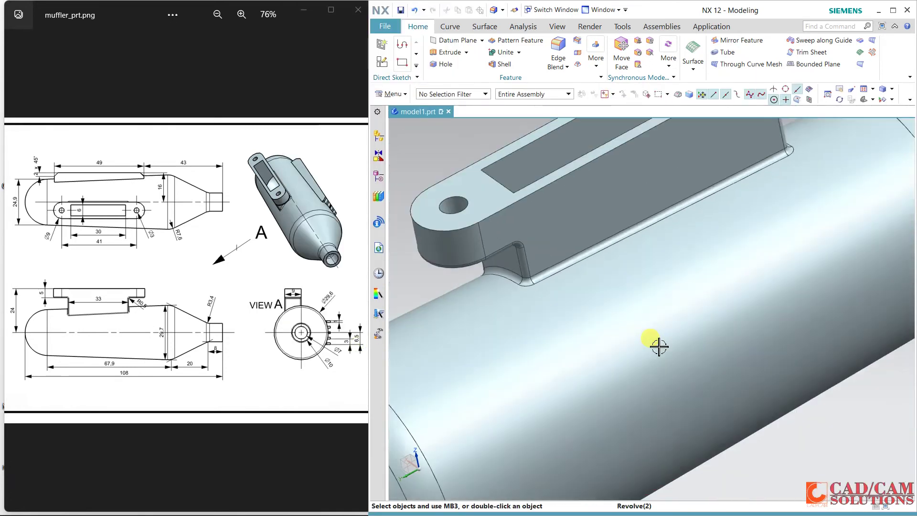
- Create a sketch on the datum YZ plane through the body's axis, with the plane's normal reversed
scroll(659, 347, "down", 6)
middle_click_drag(646, 344, 726, 339)
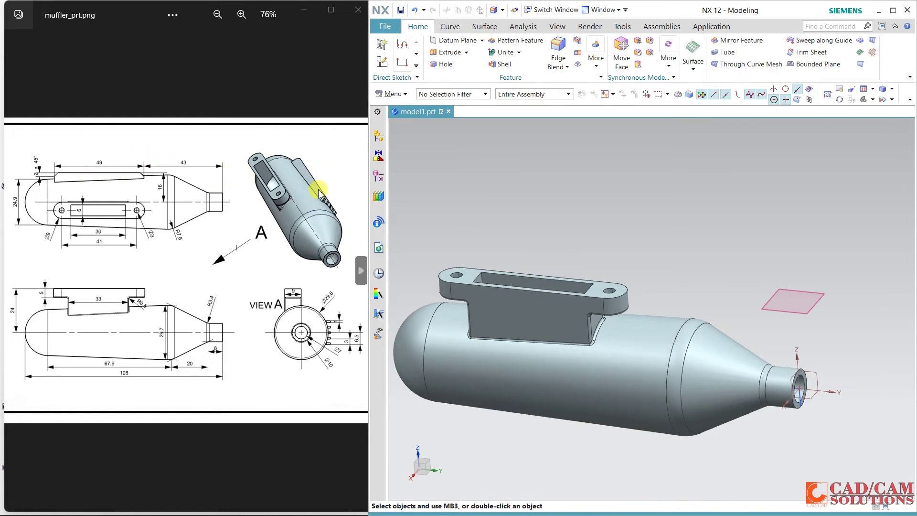
mouse_move(483, 301)
middle_mouse_down()
mouse_move(592, 238)
mouse_move(610, 240)
mouse_move(557, 219)
mouse_move(614, 256)
mouse_move(549, 268)
mouse_move(554, 314)
middle_mouse_up()
left_click(385, 66)
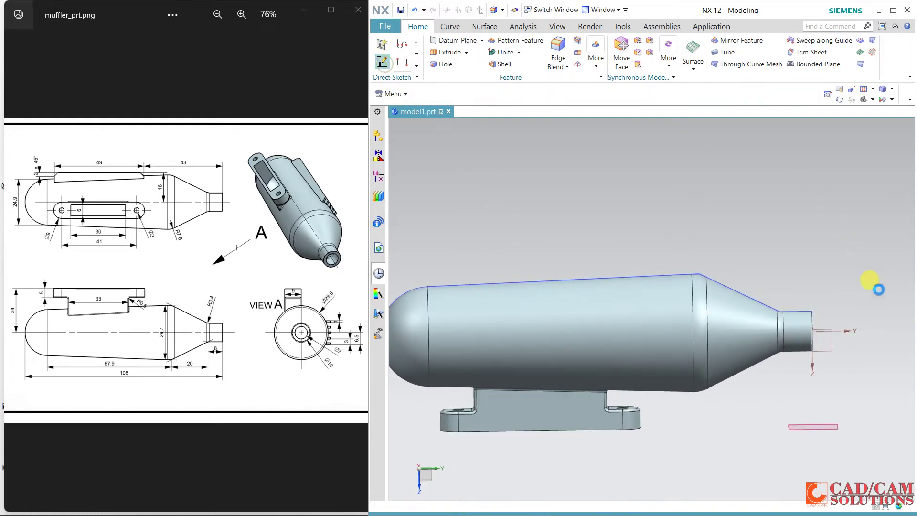
left_click(833, 353)
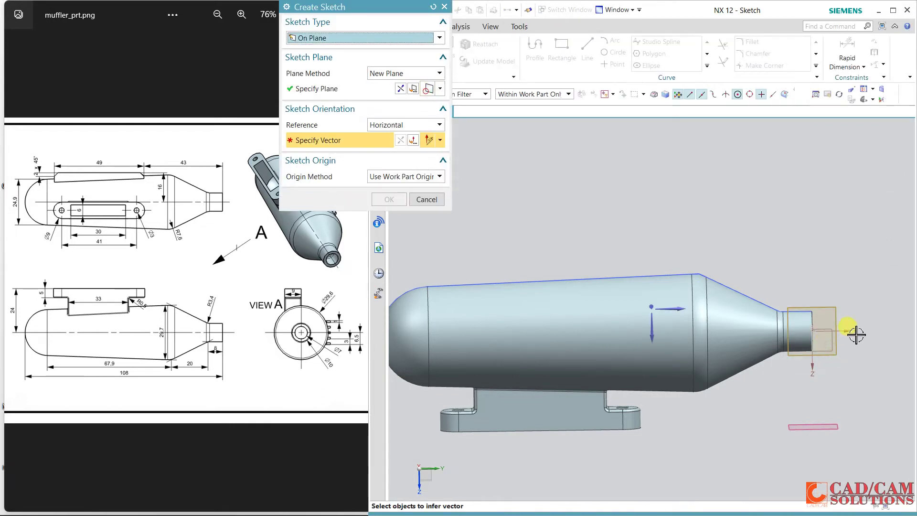
left_click(400, 89)
left_click(388, 200)
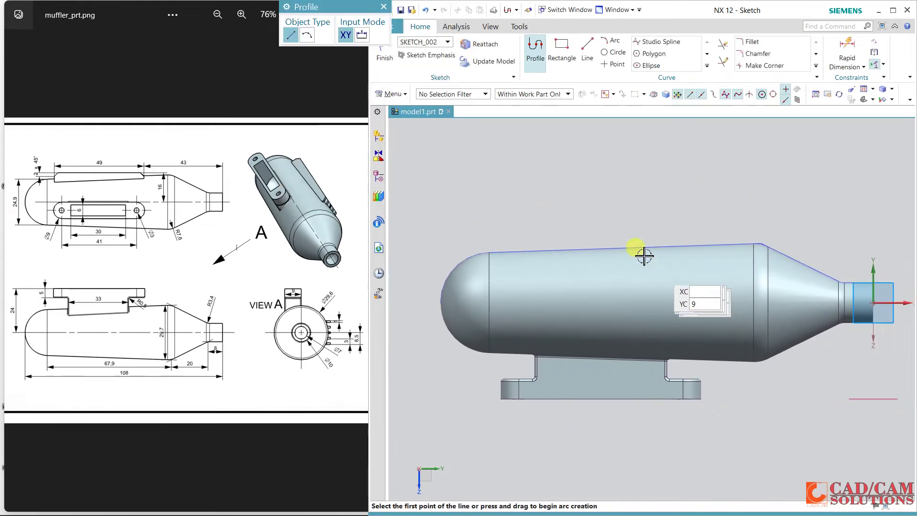
- Sketch a horizontal line about 34 mm long along the middle of the muffler body
left_click(663, 302)
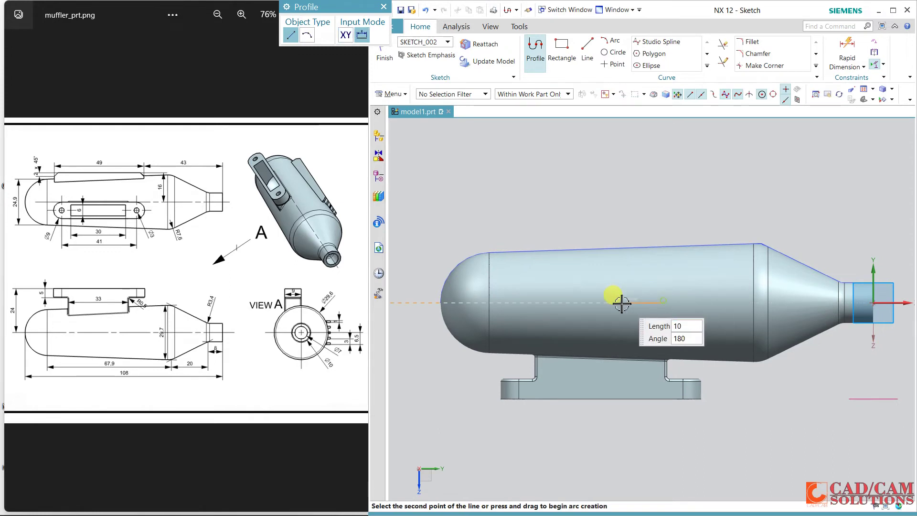
left_click(527, 285)
key("Escape")
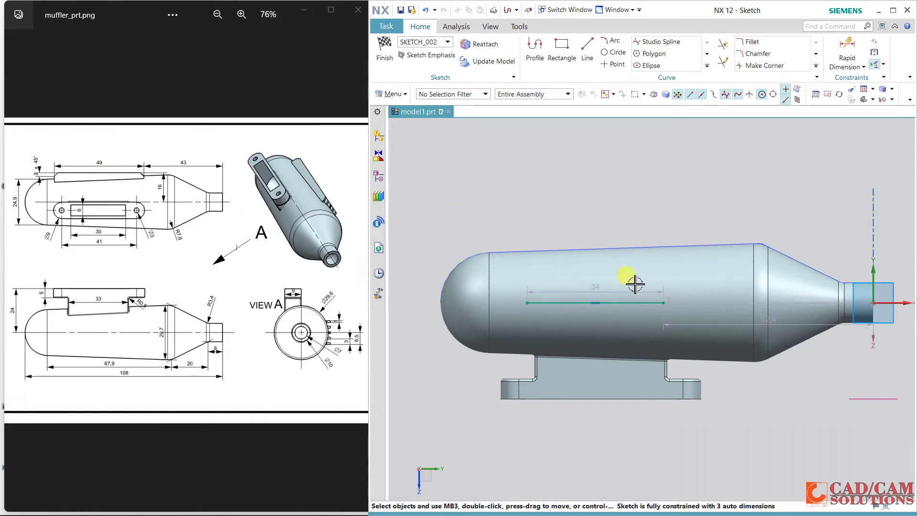
- Set the line's length to 49 mm and its distance from the pipe-end vertical axis to 43 mm
double_click(598, 287)
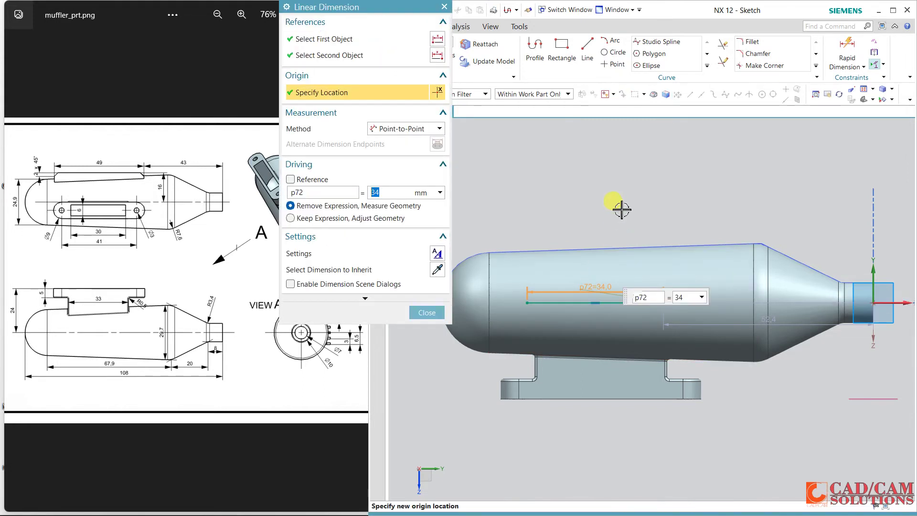
left_click(621, 209)
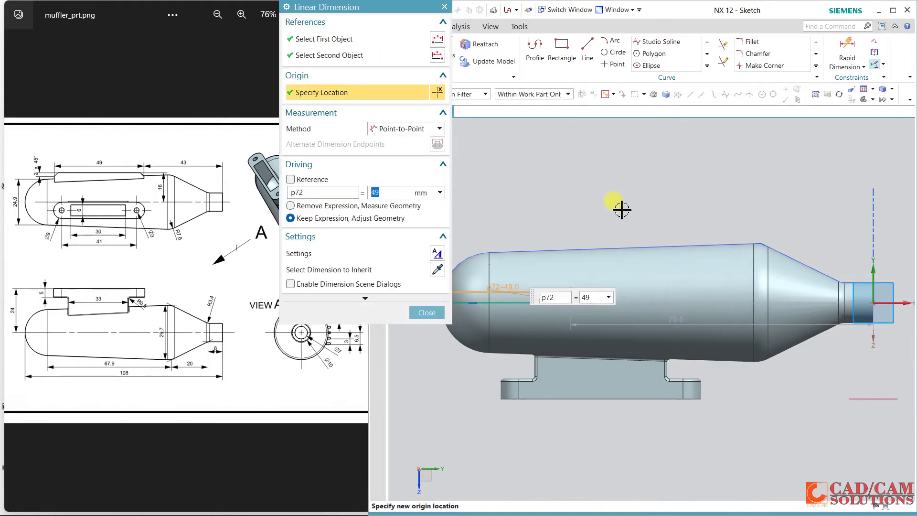
double_click(807, 325)
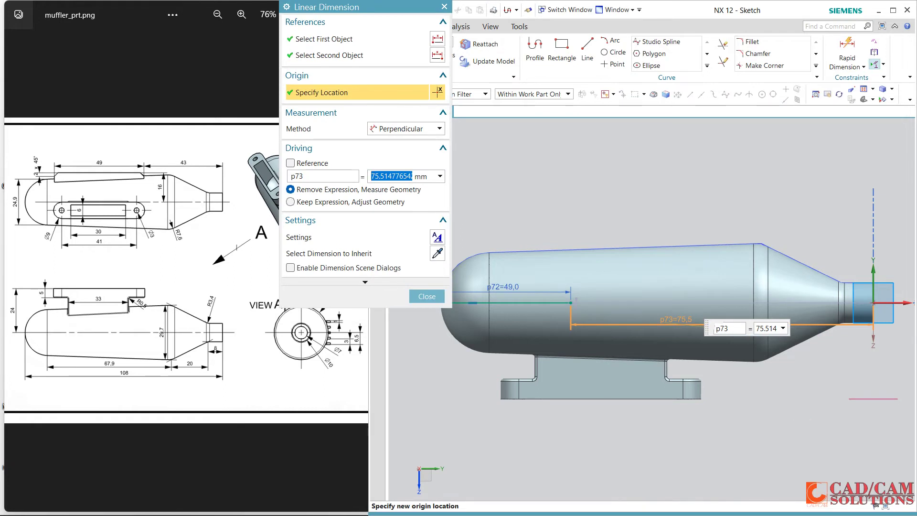
key("Return")
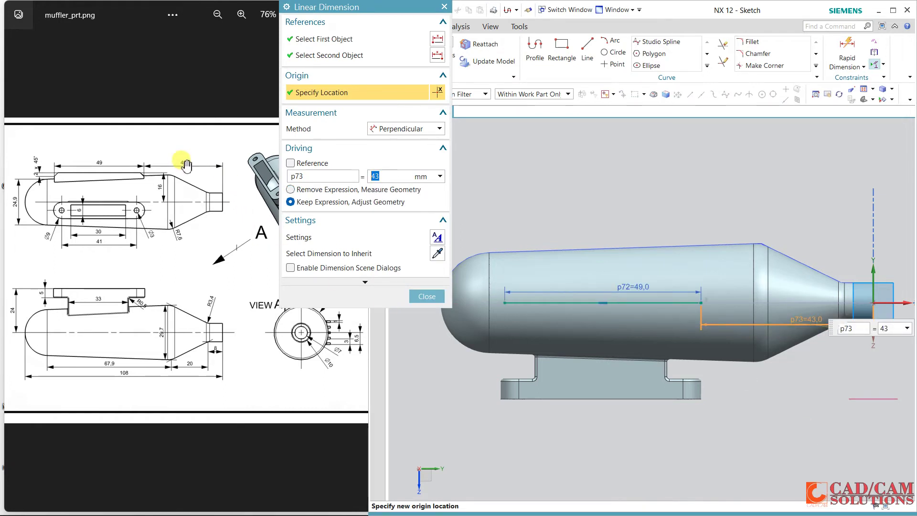
left_click(424, 297)
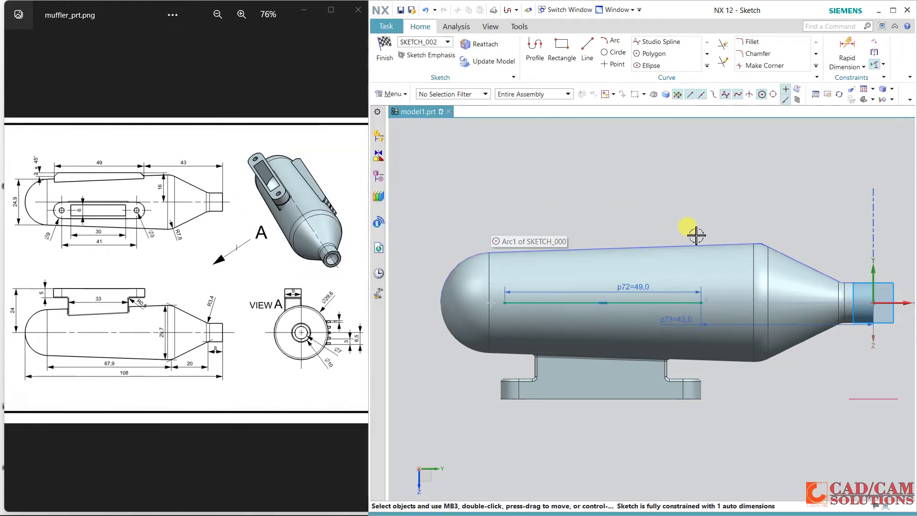
- Constrain the 49 mm line to lie on the sketch's horizontal axis
left_click(603, 303)
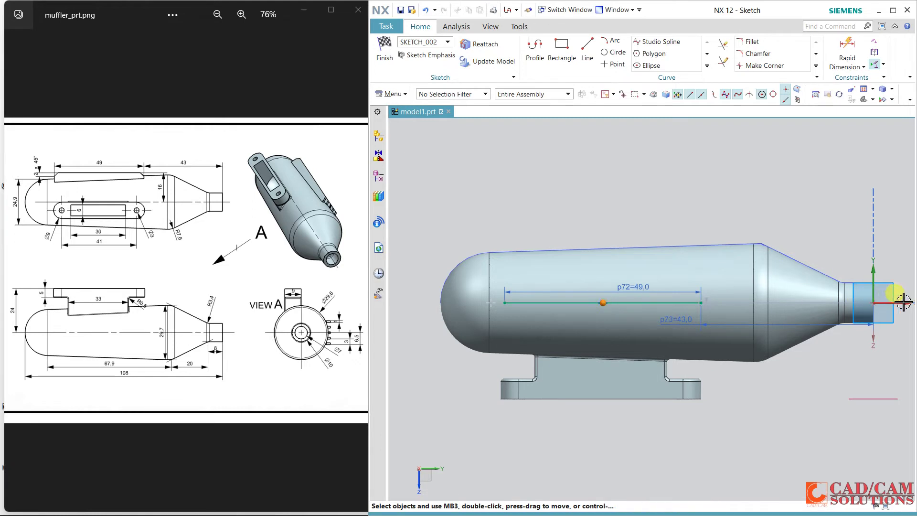
left_click(908, 304)
left_click(862, 288)
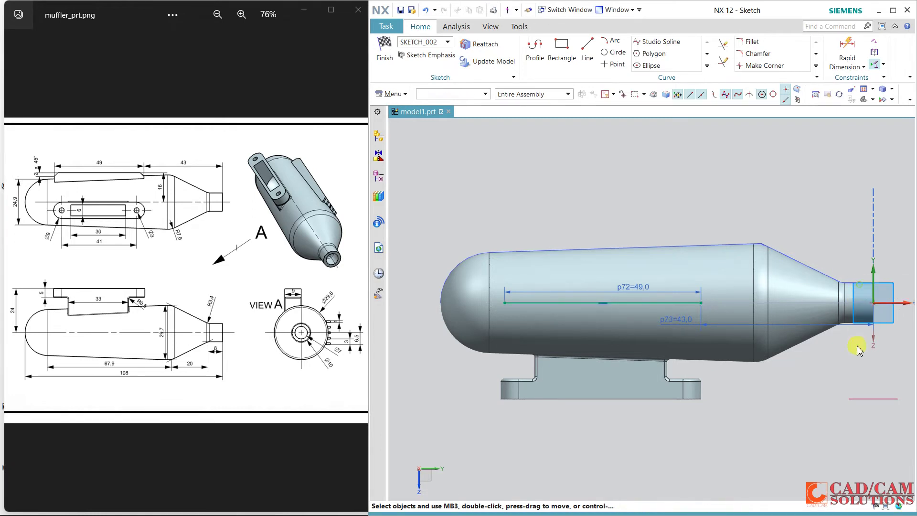
- Pattern the line linearly along the vertical axis, away from the flange, with a count of 3 and a 3 mm pitch
left_click(707, 66)
left_click(730, 67)
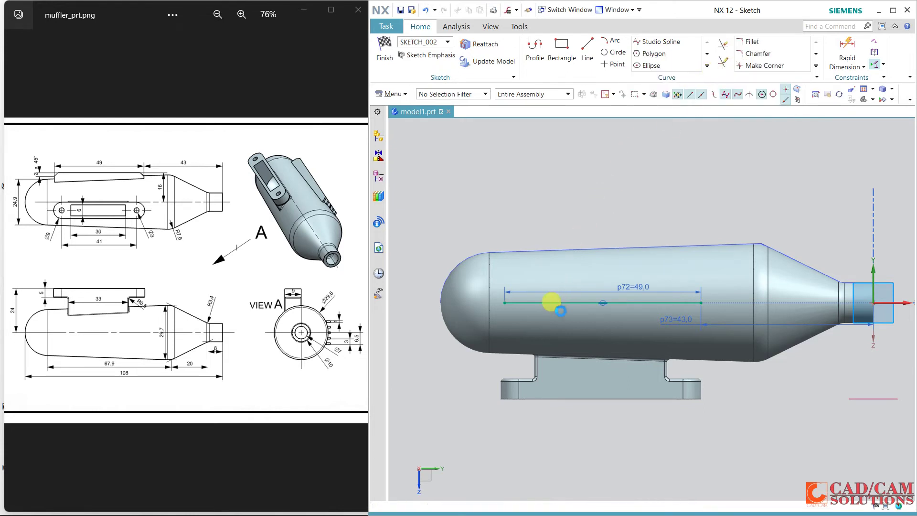
left_click(567, 306)
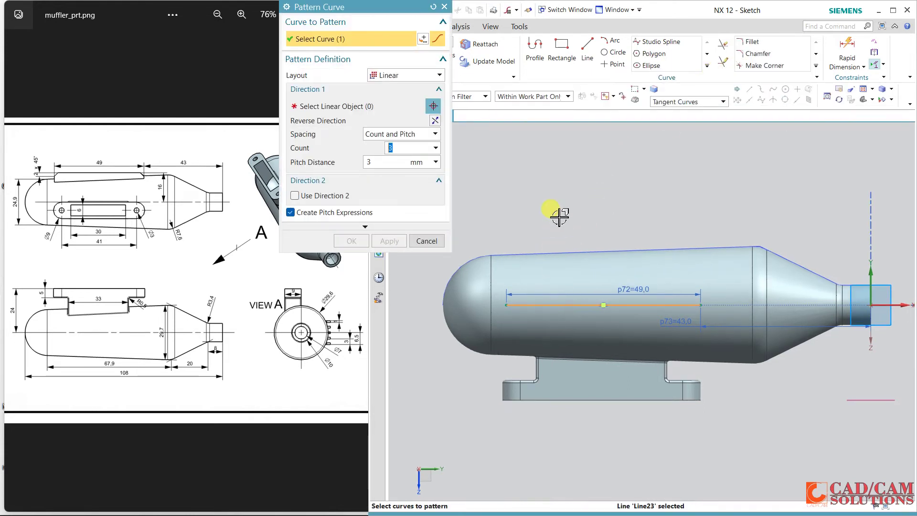
left_click(342, 107)
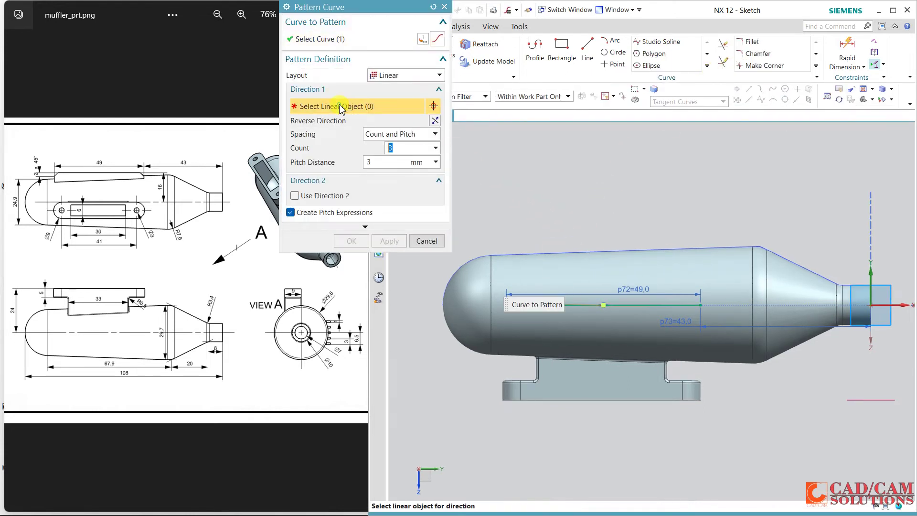
left_click(872, 267)
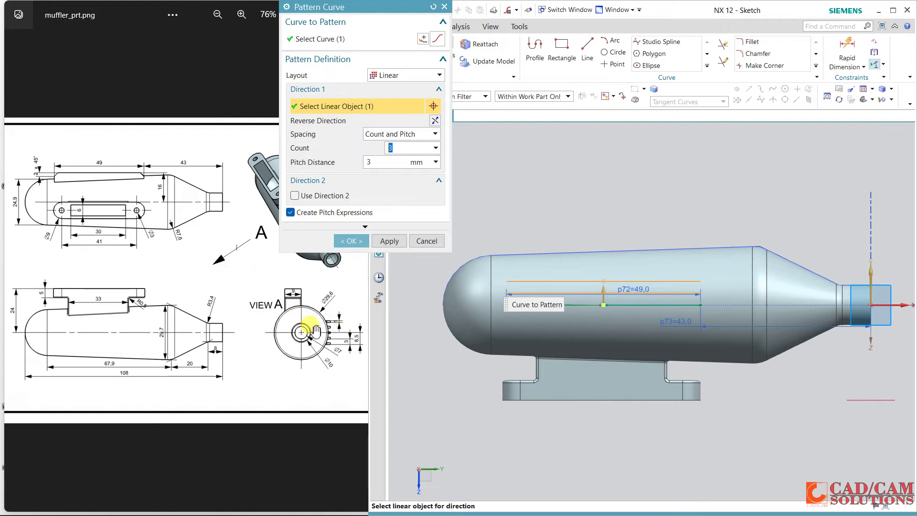
left_click(385, 241)
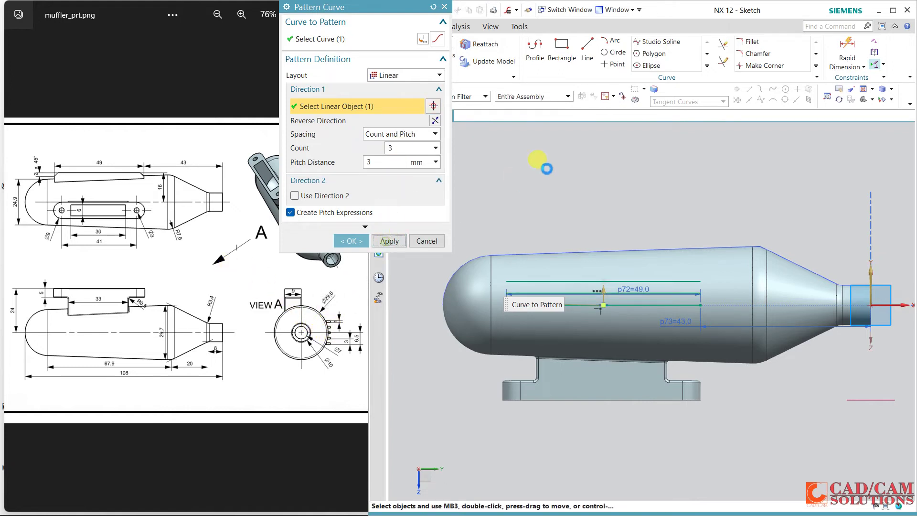
- Pattern the original line in the reversed vertical direction with a count of 3 and a 3 mm pitch, and finish the sketch
left_click(670, 304)
left_click(434, 105)
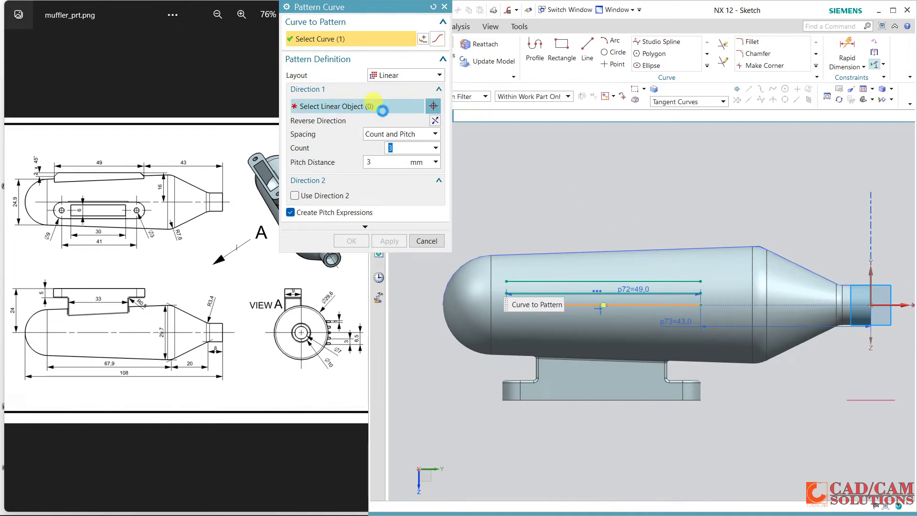
left_click(874, 272)
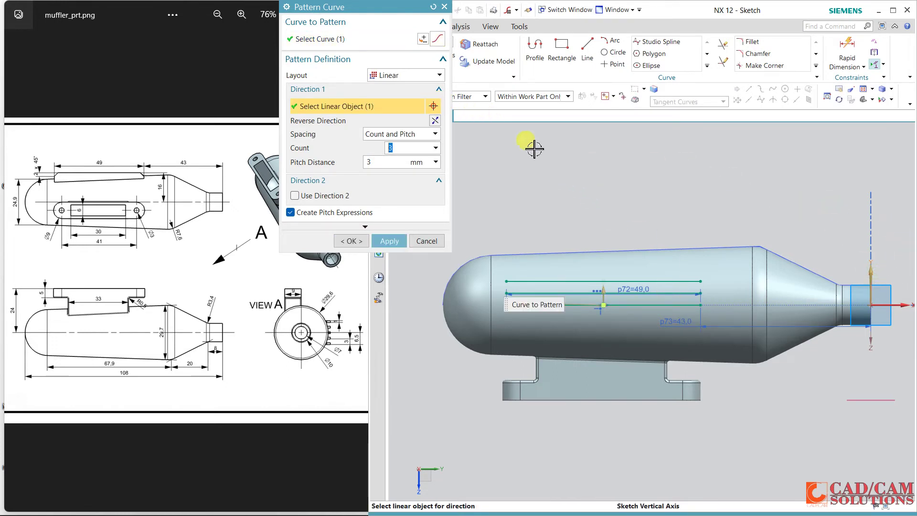
left_click(435, 120)
left_click(352, 241)
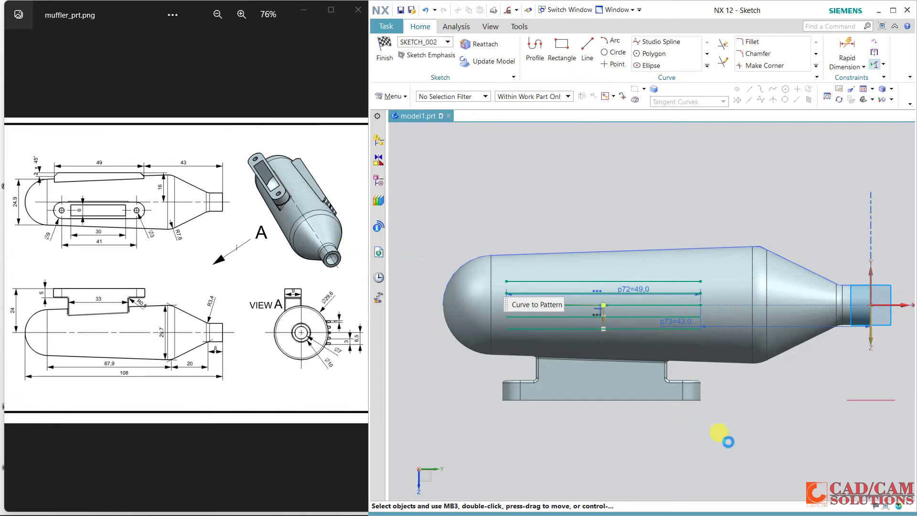
middle_click_drag(755, 440, 743, 399)
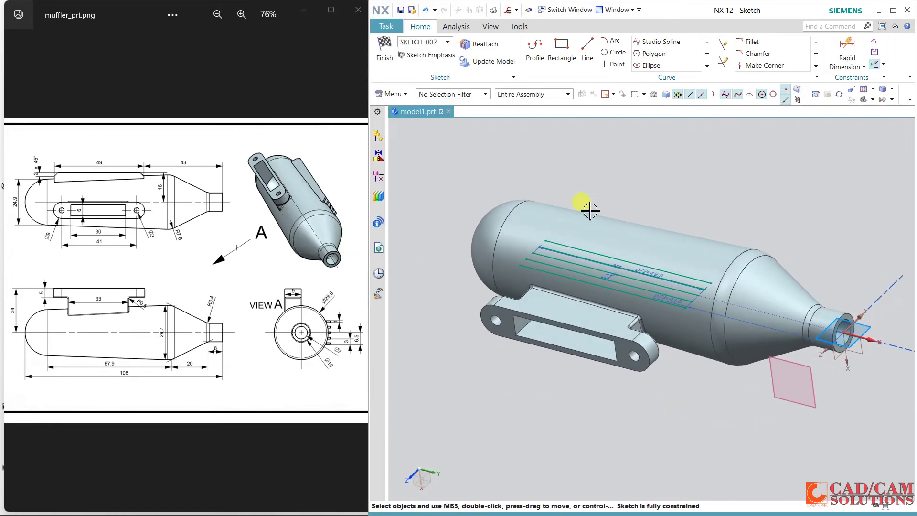
left_click(384, 50)
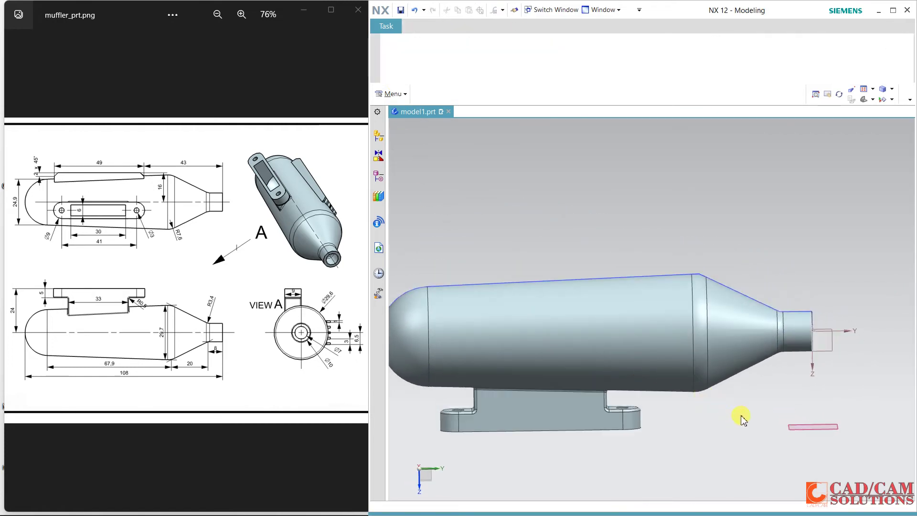
- Show the model in wireframe and start an Extrude of all five sketch lines using the Infer Curves rule
mouse_move(723, 401)
middle_mouse_down()
mouse_move(672, 348)
mouse_move(747, 373)
mouse_move(725, 331)
middle_mouse_up()
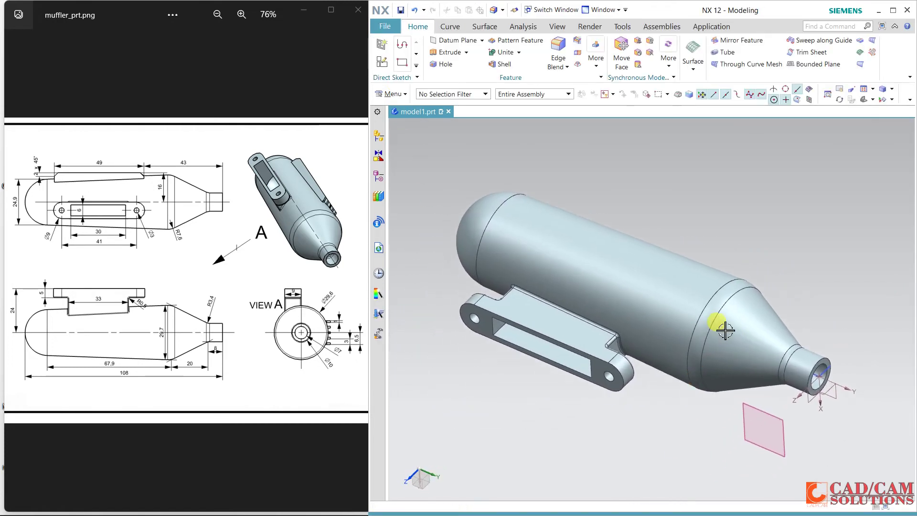
right_click_drag(685, 188, 705, 208)
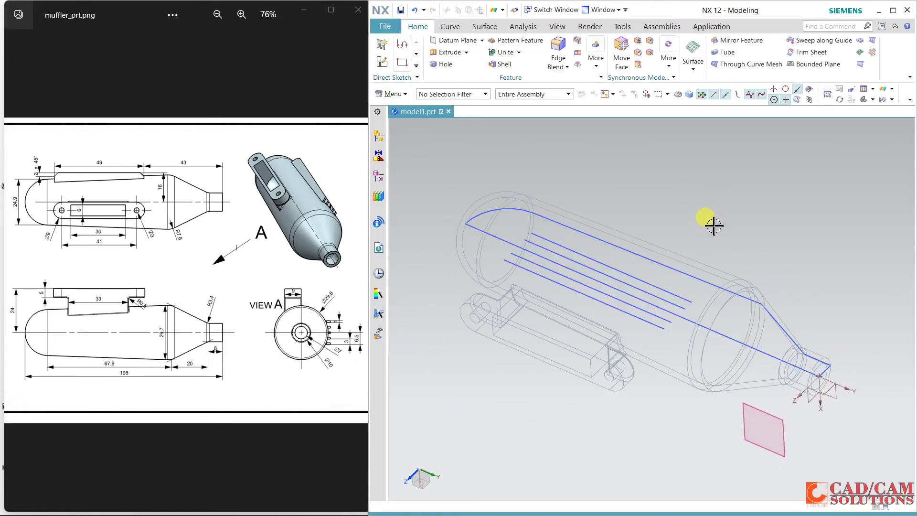
left_click(450, 52)
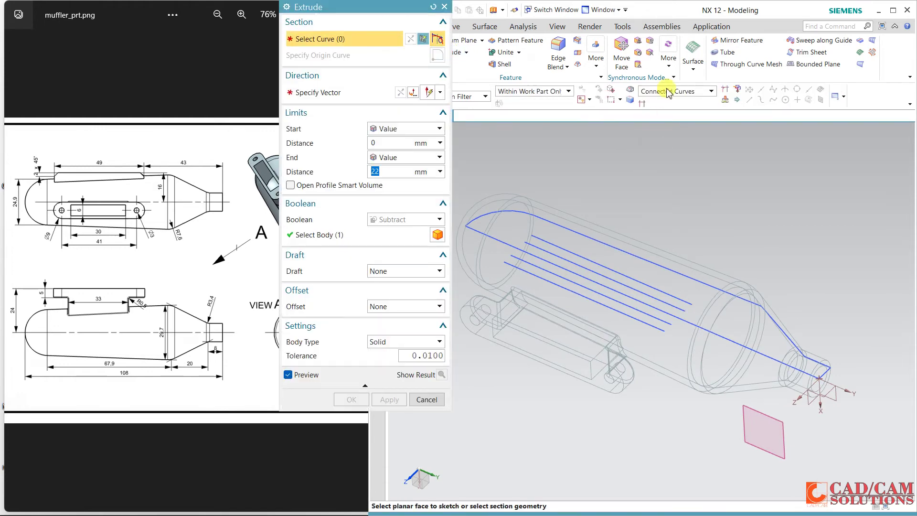
left_click(667, 92)
left_click(670, 186)
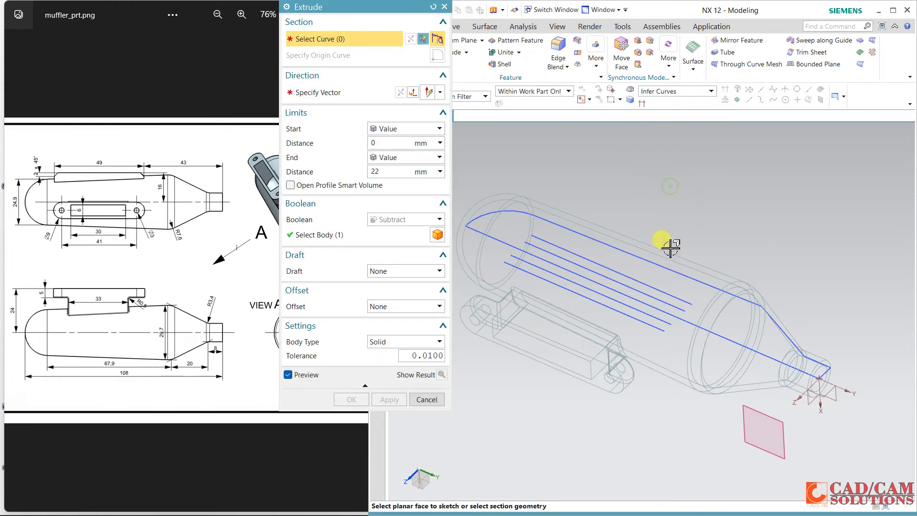
left_click(651, 285)
mouse_move(651, 286)
middle_mouse_down()
mouse_move(665, 211)
mouse_move(707, 211)
mouse_move(718, 178)
mouse_move(732, 195)
mouse_move(721, 188)
middle_mouse_up()
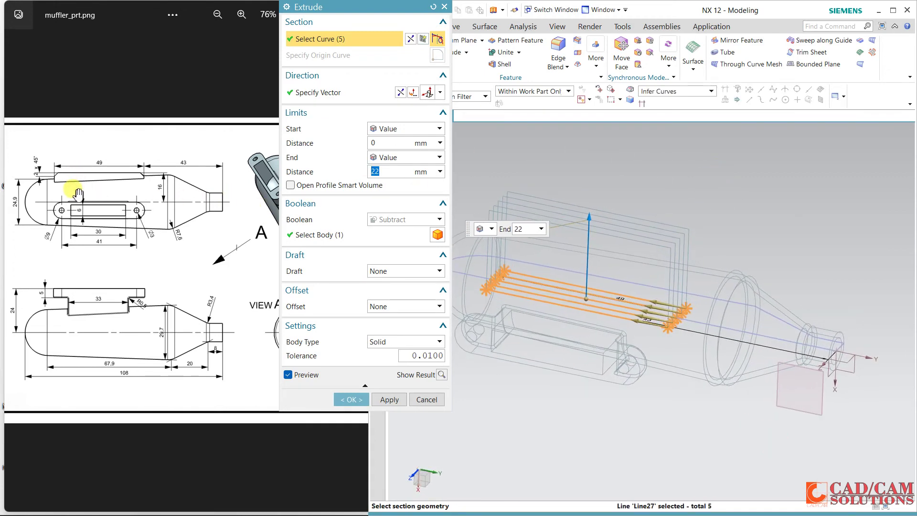
- Set the extrusion's end distance to 16 mm and display the body shaded and see-through
left_click_drag(352, 15, 472, 10)
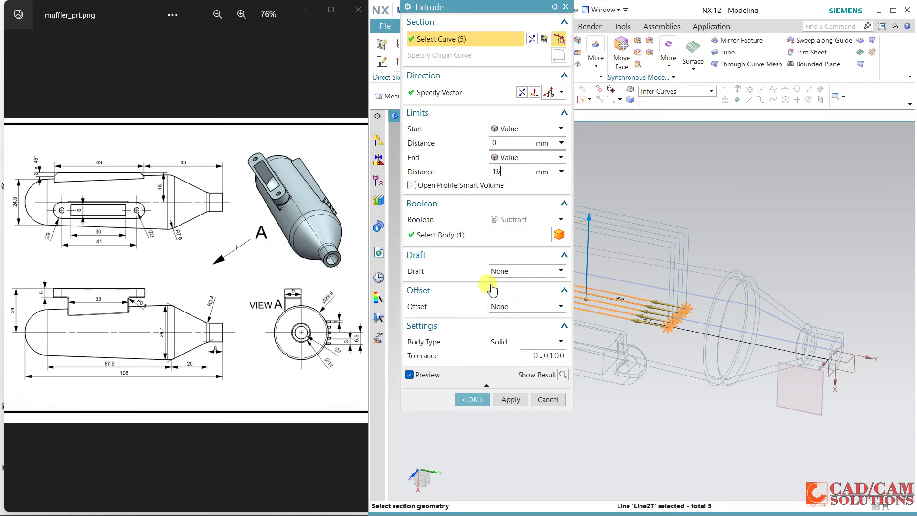
left_click(507, 144)
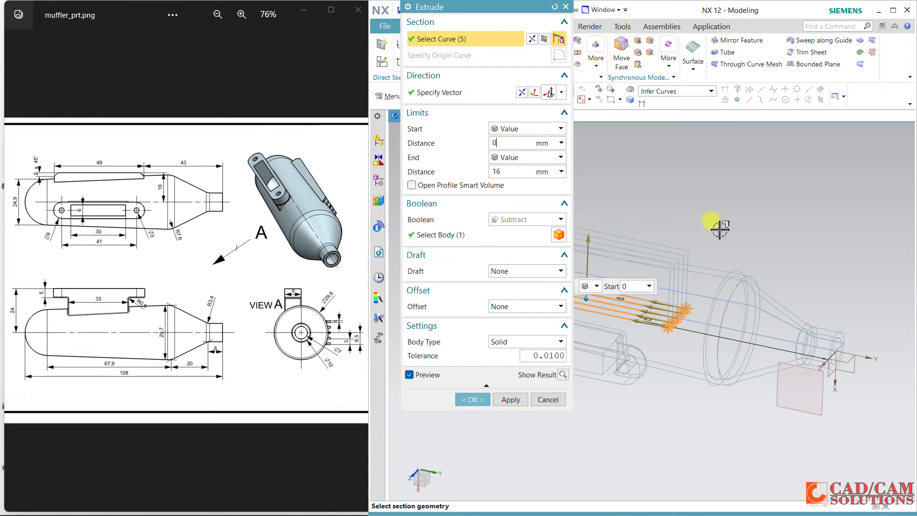
left_click(720, 192)
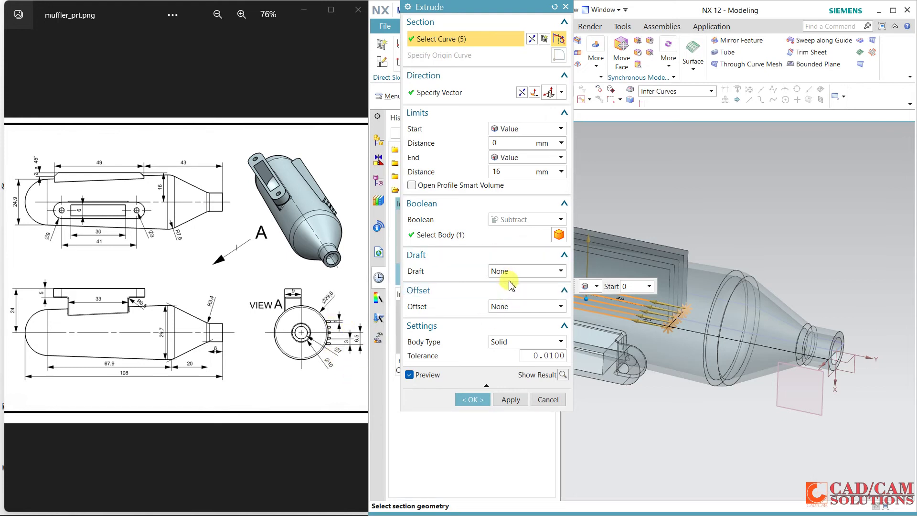
- Give the extruded ribs a symmetric offset of 0.5 mm and set the Boolean operation to Unite with the body
left_click(511, 311)
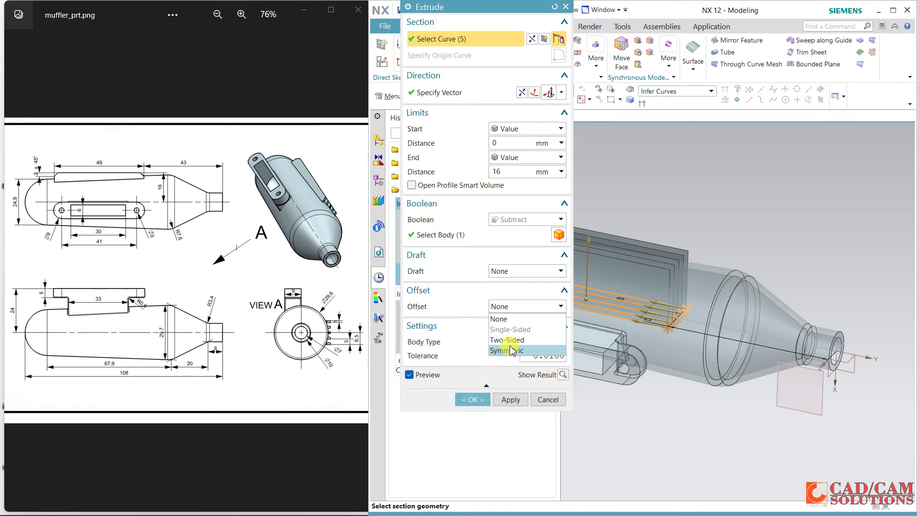
left_click(506, 343)
left_click(507, 325)
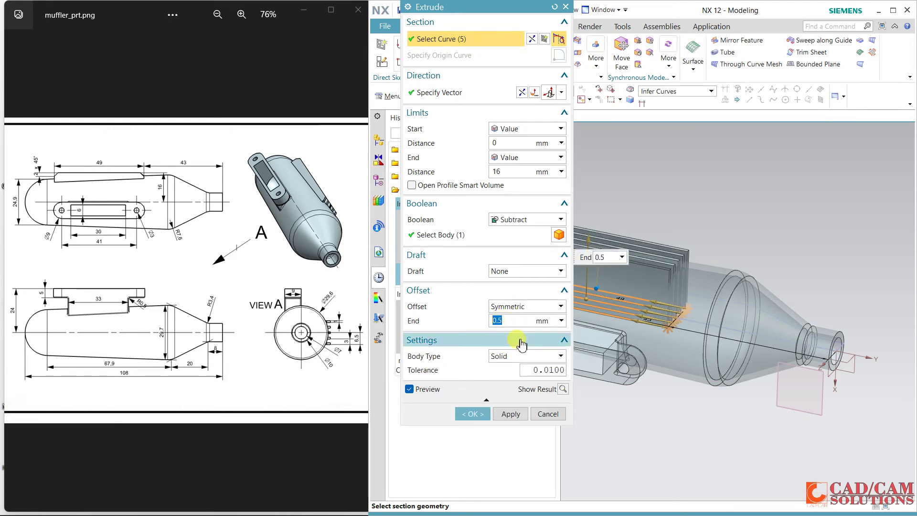
left_click(525, 220)
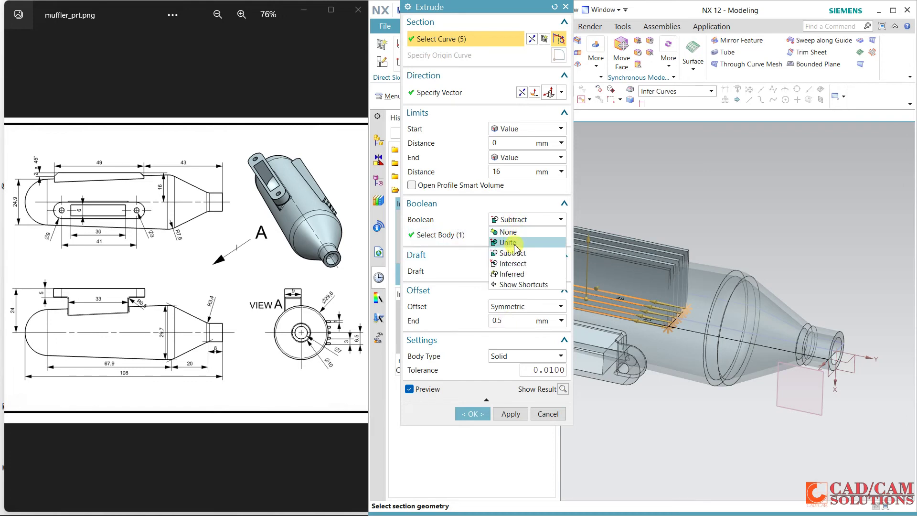
left_click(513, 242)
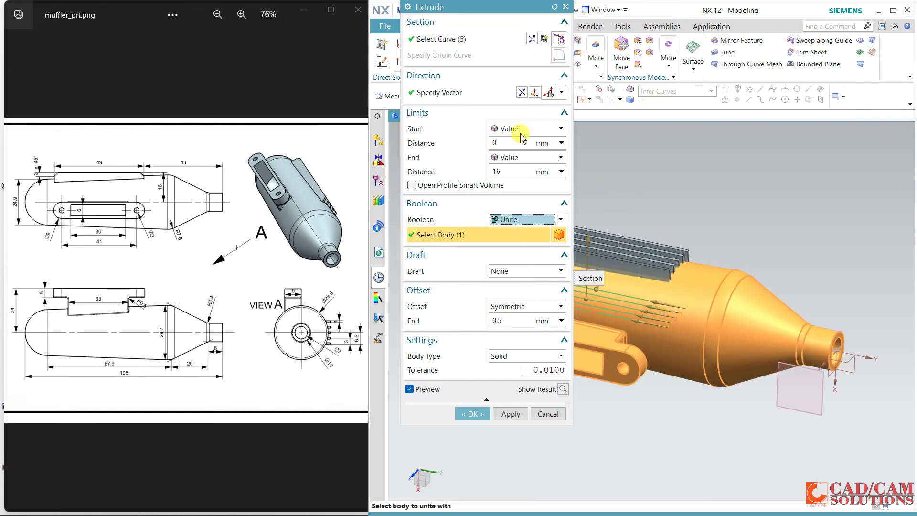
- Set the extrusion's start limit to Until Selected, pick the body surface seen through the flange slot, and complete the ribs
middle_click_drag(776, 268, 721, 249)
scroll(670, 306, "down", 3)
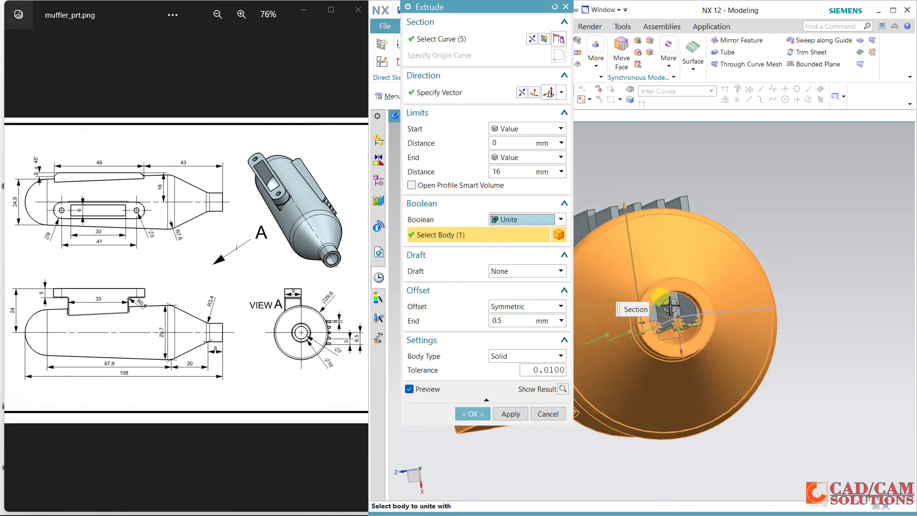
middle_click_drag(676, 301, 721, 291)
scroll(835, 254, "down", 3)
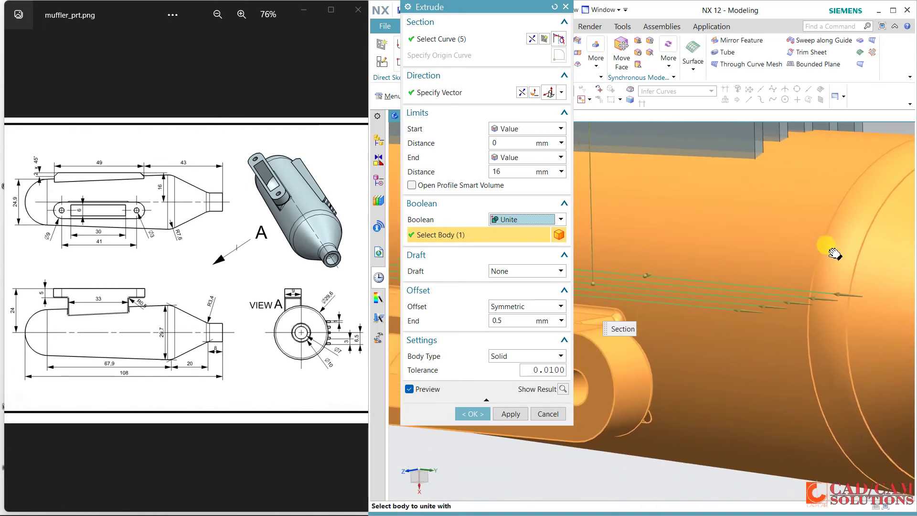
scroll(835, 254, "up", 3)
middle_click_drag(784, 296, 693, 263)
left_click(526, 129)
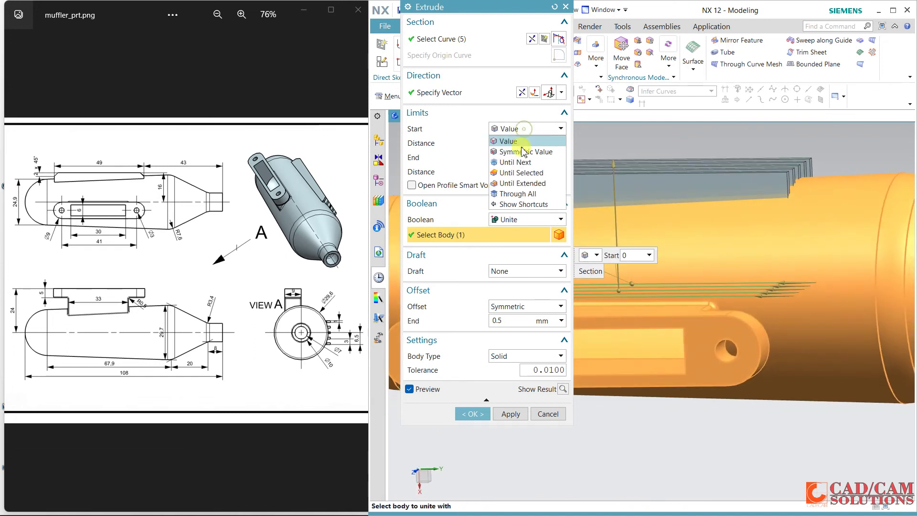
left_click(525, 173)
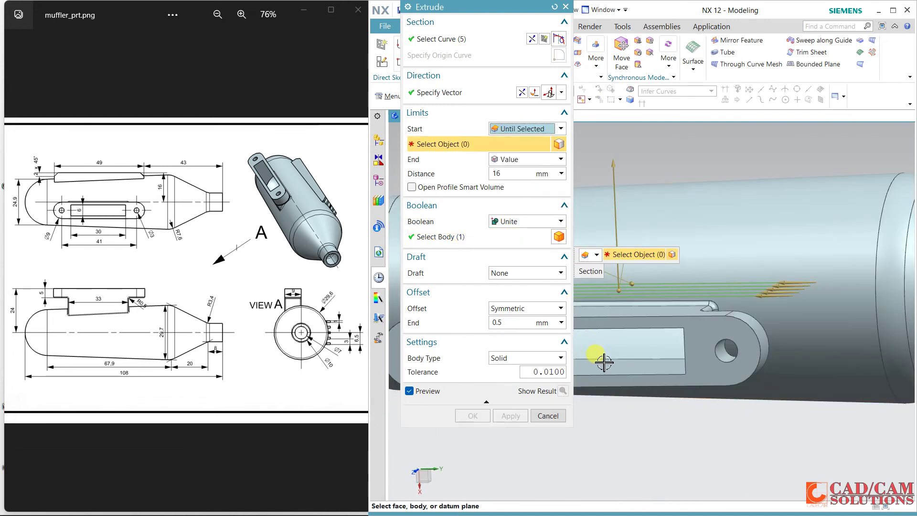
left_click(603, 353)
mouse_move(644, 429)
middle_mouse_down()
mouse_move(665, 398)
mouse_move(640, 419)
middle_mouse_up()
left_click(473, 415)
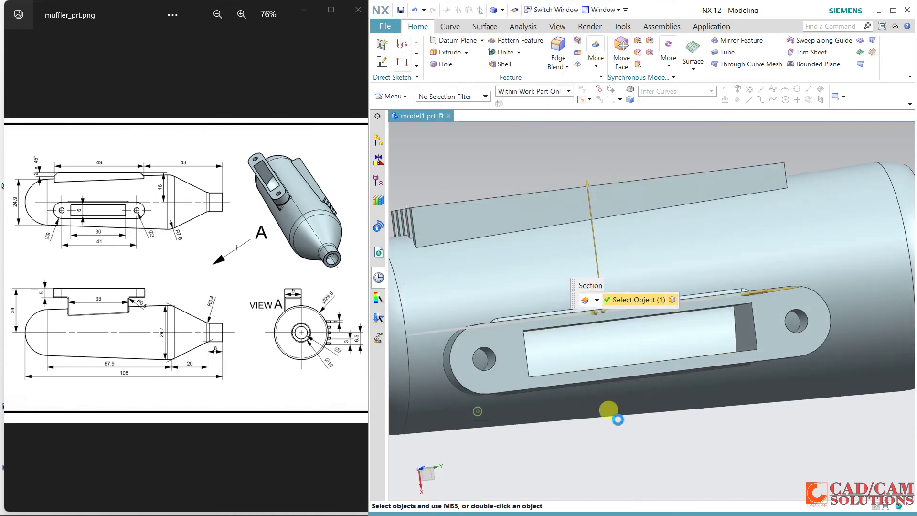
- Maximize the modeling window and create a one-plane X section view, flipping its direction to examine the ribs and the body's interior
mouse_move(608, 409)
middle_mouse_down()
mouse_move(681, 403)
mouse_move(645, 354)
mouse_move(679, 391)
mouse_move(659, 395)
mouse_move(651, 376)
mouse_move(659, 368)
mouse_move(655, 385)
mouse_move(618, 415)
mouse_move(631, 410)
mouse_move(608, 395)
middle_mouse_up()
scroll(608, 394, "down", 5)
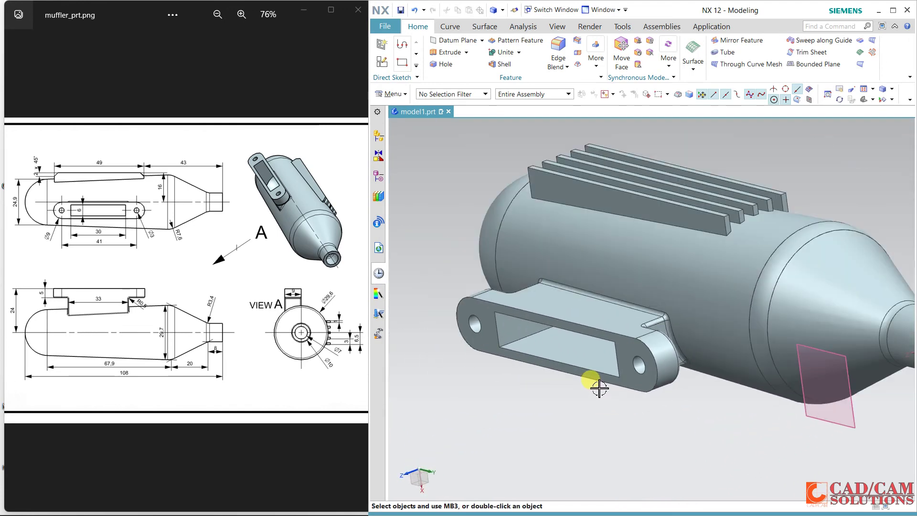
left_click(703, 439)
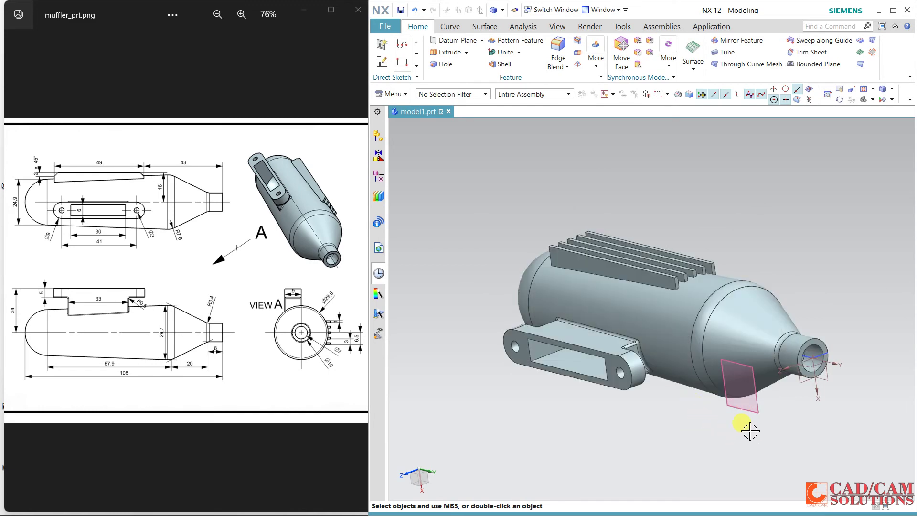
left_click(893, 12)
left_click(187, 23)
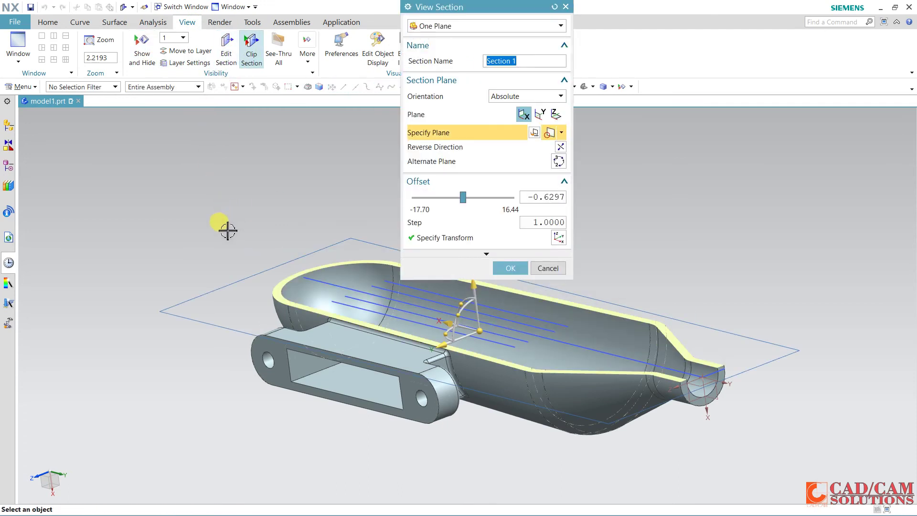
left_click(567, 148)
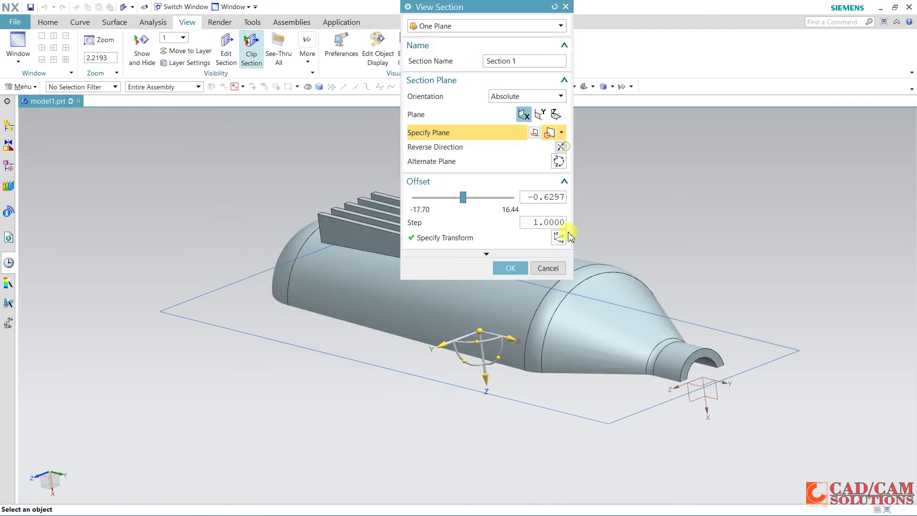
middle_click_drag(462, 323, 454, 259)
left_click(561, 147)
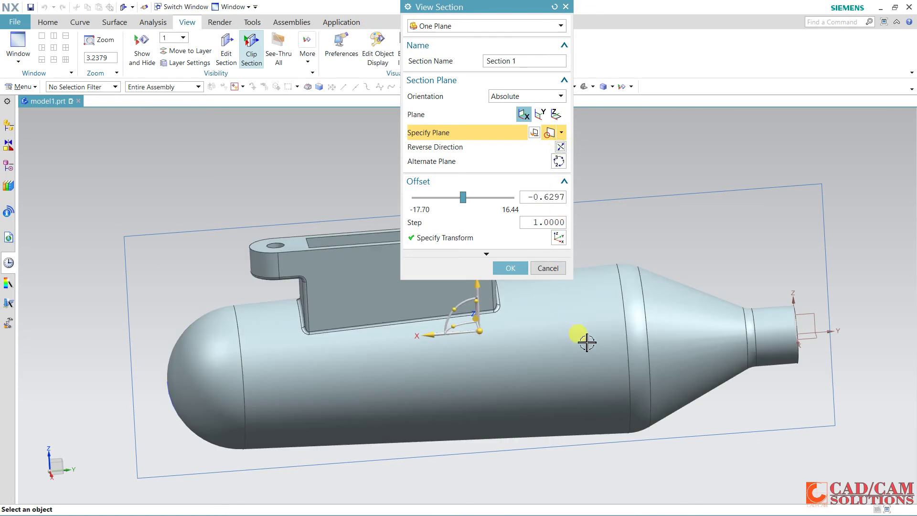
middle_click_drag(587, 338, 493, 411)
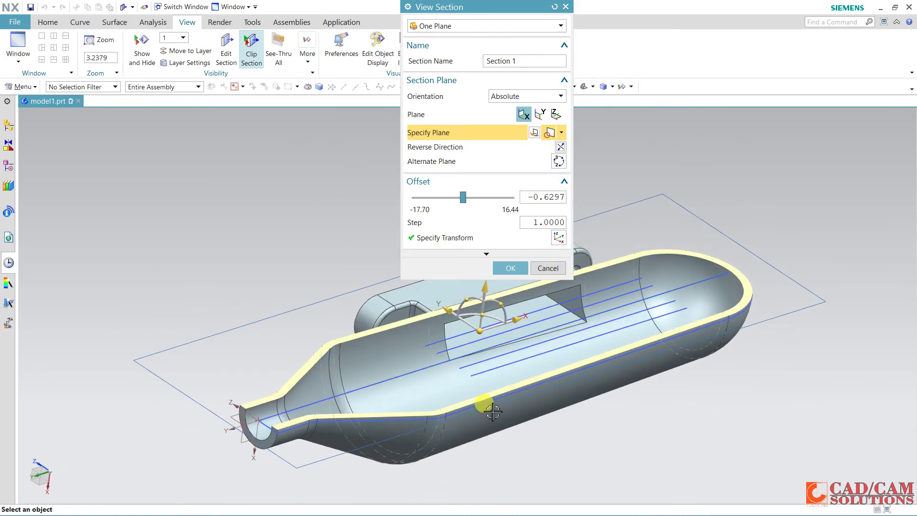
left_click(511, 268)
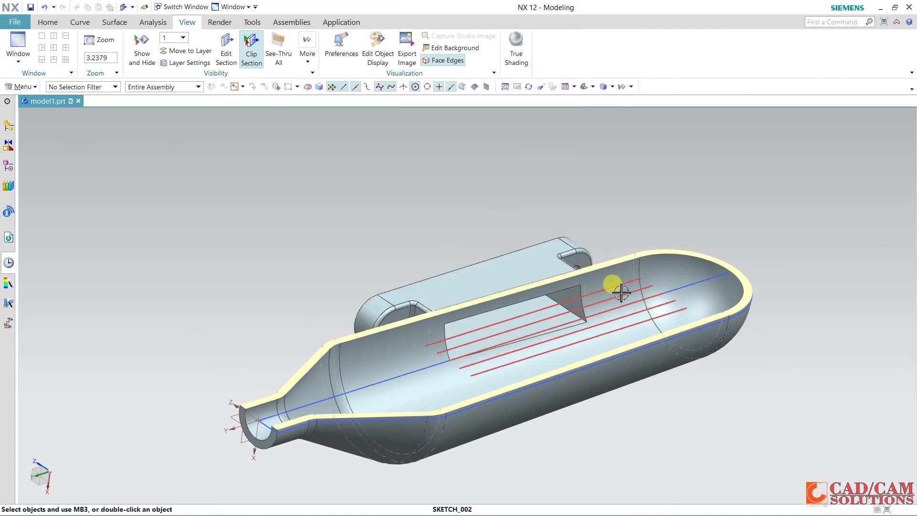
- Turn off the section clipping, check the ribs from outside, and dock the modeling window beside the reference drawing
left_click(251, 46)
middle_click_drag(339, 253, 449, 244)
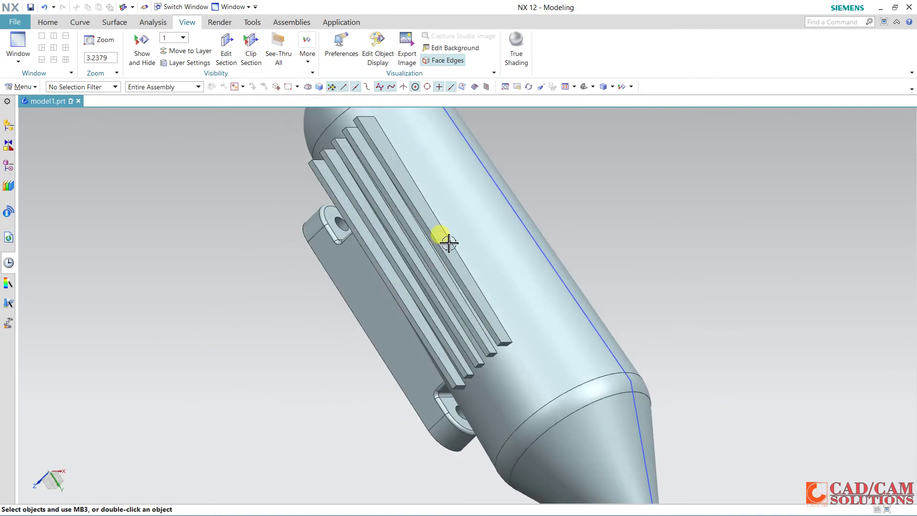
middle_click_drag(526, 278, 487, 255)
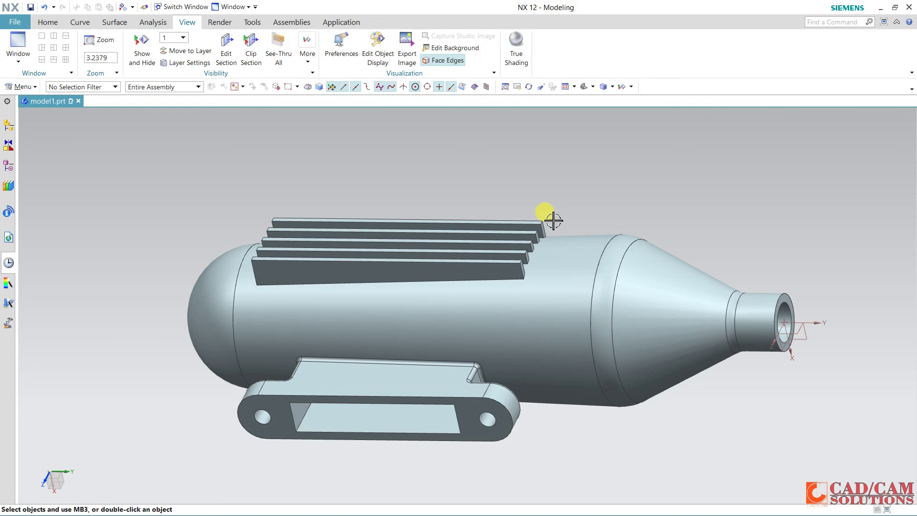
key("super+Right")
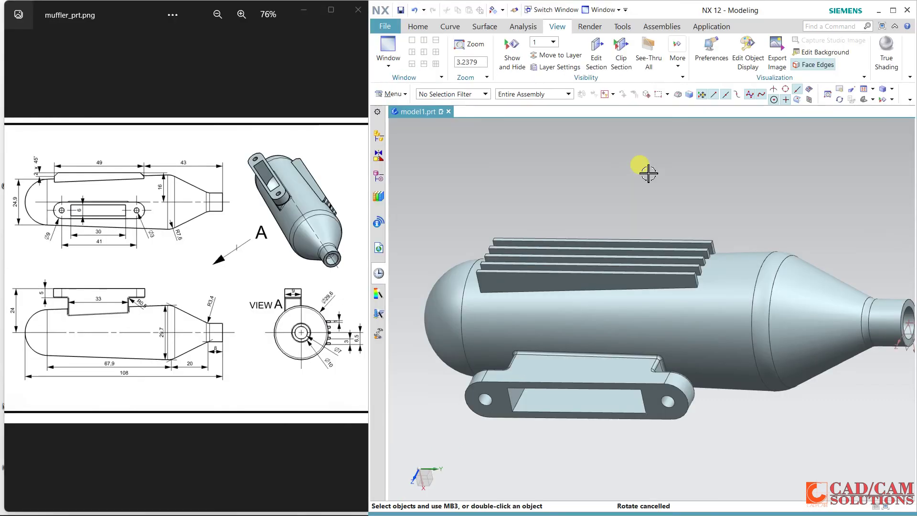
- Start a symmetric 2 mm Chamfer and select the outer end edge of all five ribs at the domed end
left_click(416, 27)
left_click(578, 40)
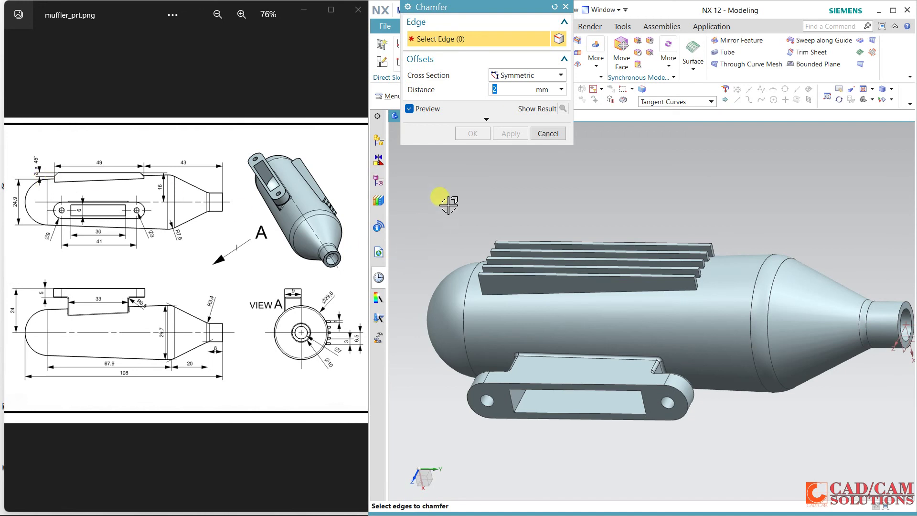
scroll(488, 244, "down", 5)
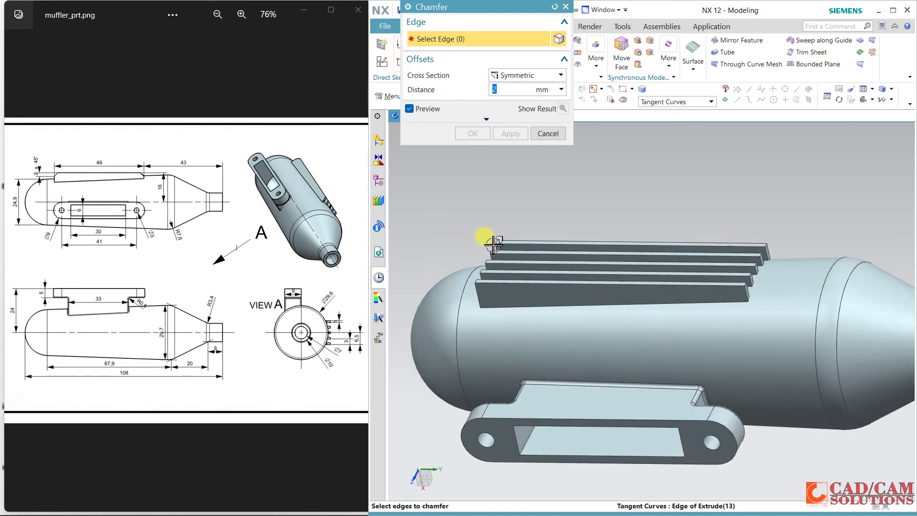
left_click(487, 280)
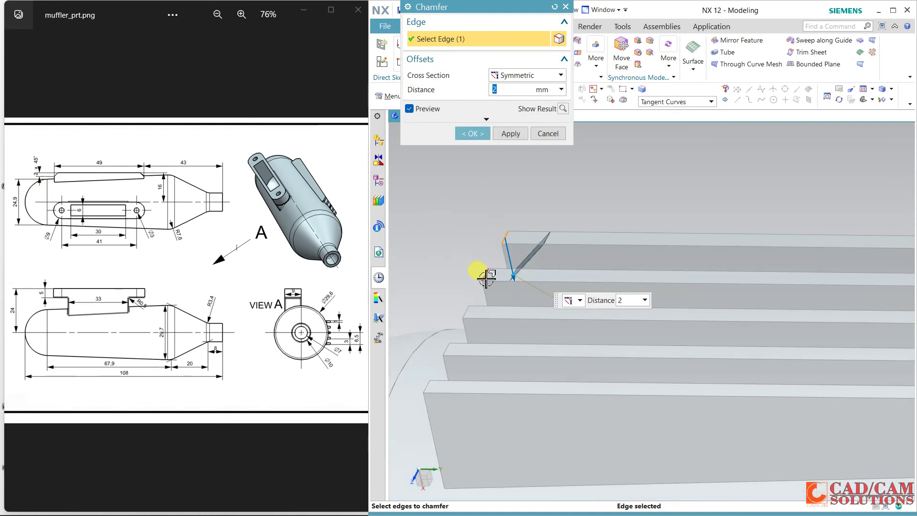
left_click(464, 313)
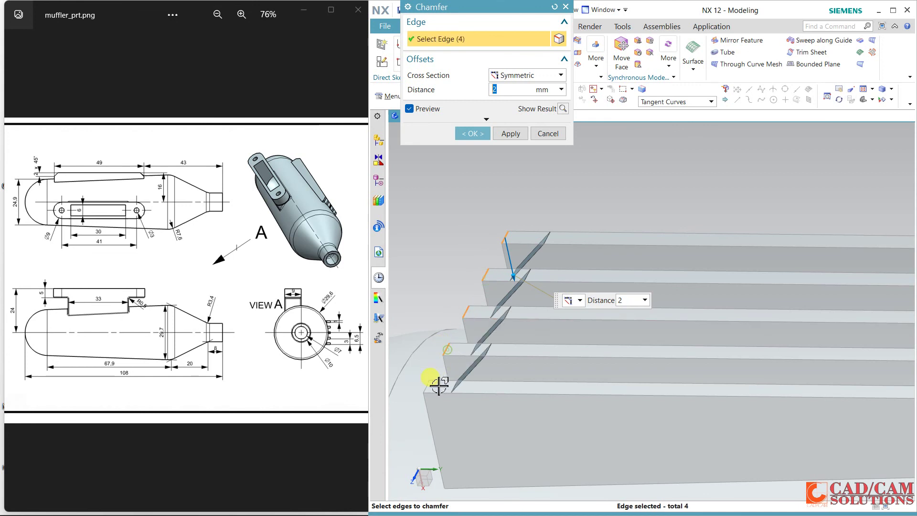
scroll(439, 392, "up", 5)
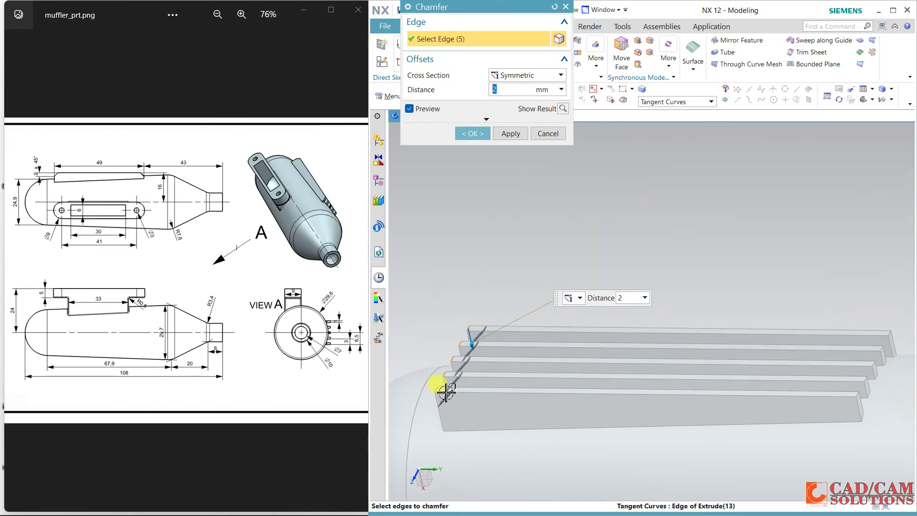
- Add the outer end edges of the five ribs at the cone end and apply the 2 mm chamfer
middle_click_drag(440, 379, 876, 327)
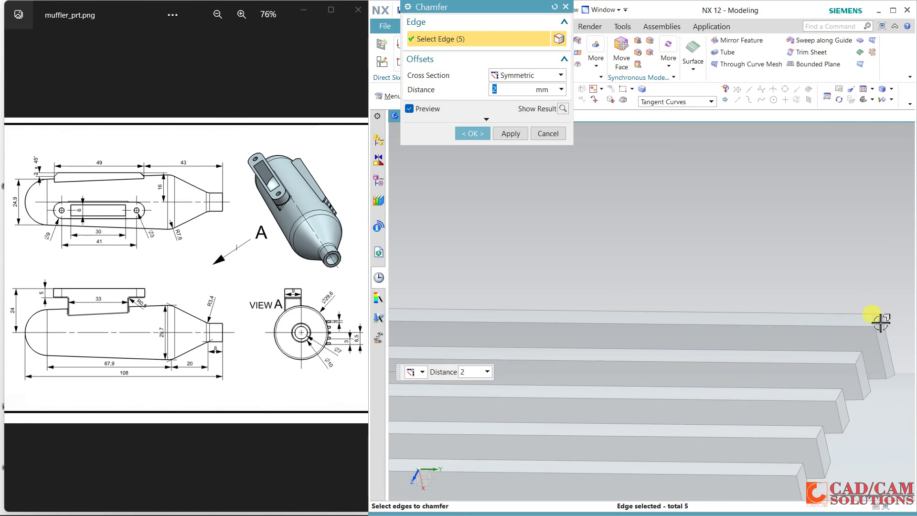
left_click(876, 320)
left_click(859, 360)
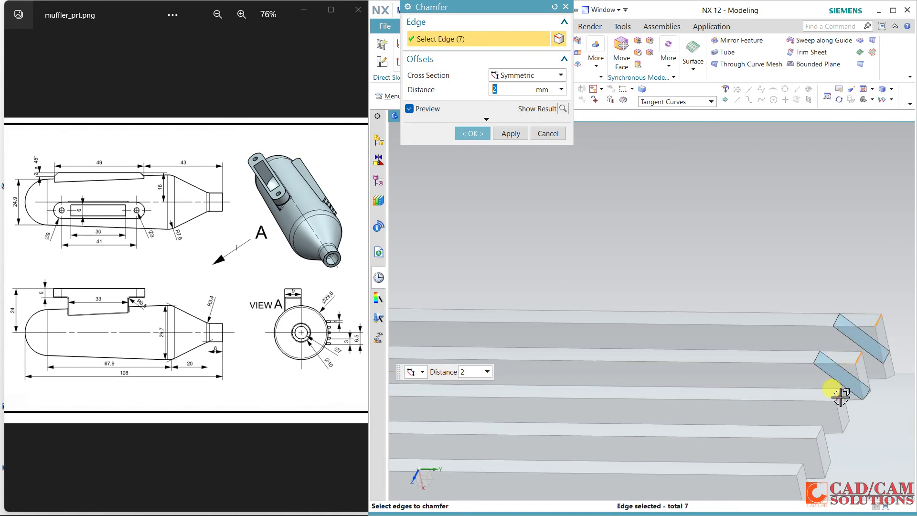
left_click(840, 394)
left_click(820, 438)
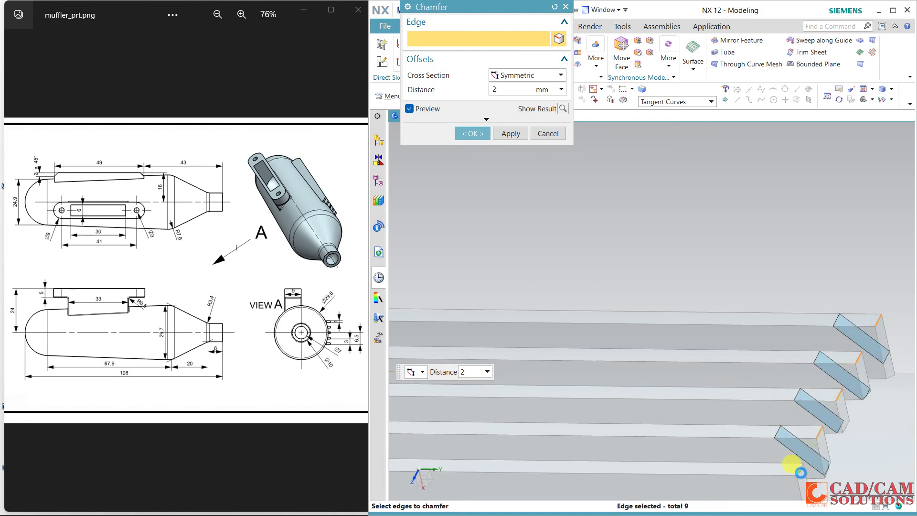
left_click(801, 473)
scroll(759, 406, "down", 5)
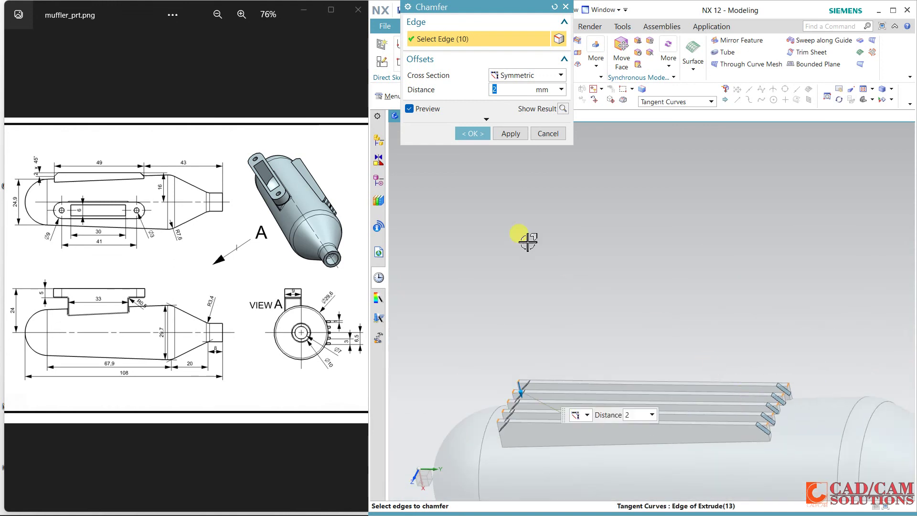
left_click(481, 139)
- Compare the model with the reference drawing in the flange, rib, side and outlet end views
middle_click_drag(606, 303, 592, 268)
key("ctrl+f")
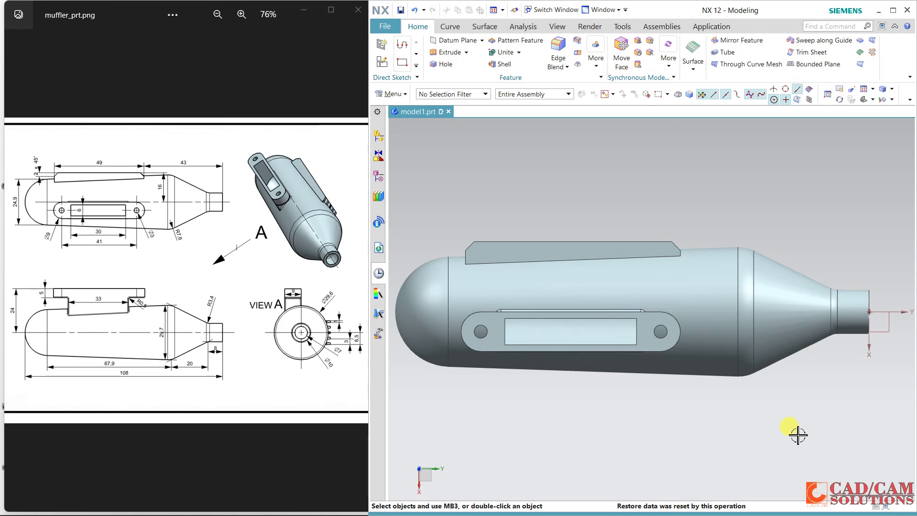
middle_click_drag(736, 199, 741, 262)
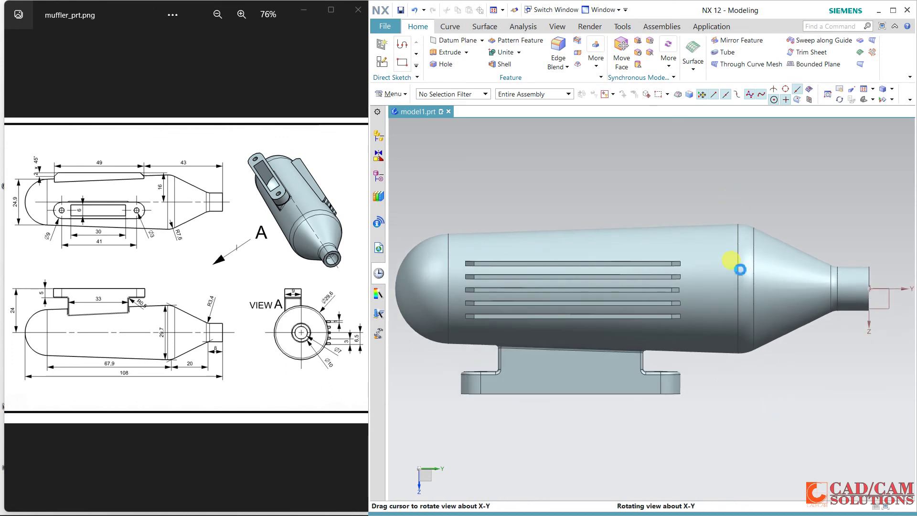
middle_click_drag(761, 393, 767, 213)
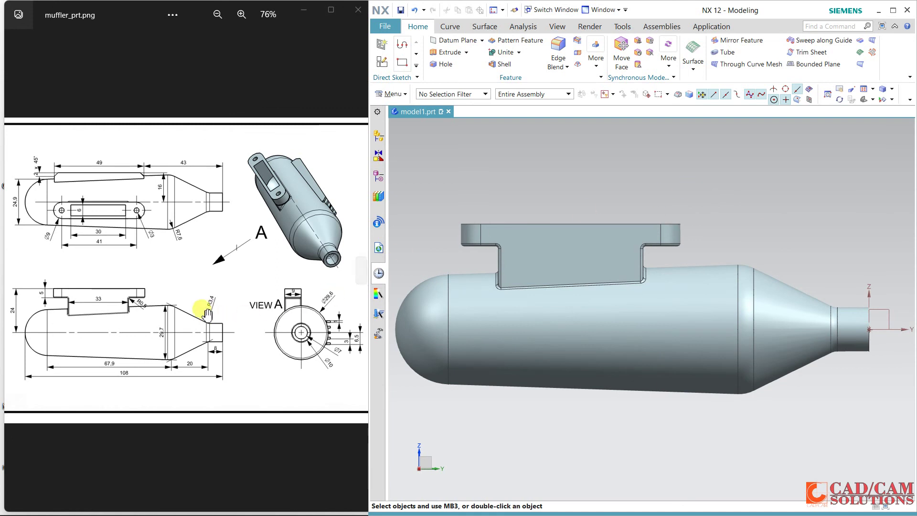
middle_click_drag(694, 377, 645, 368)
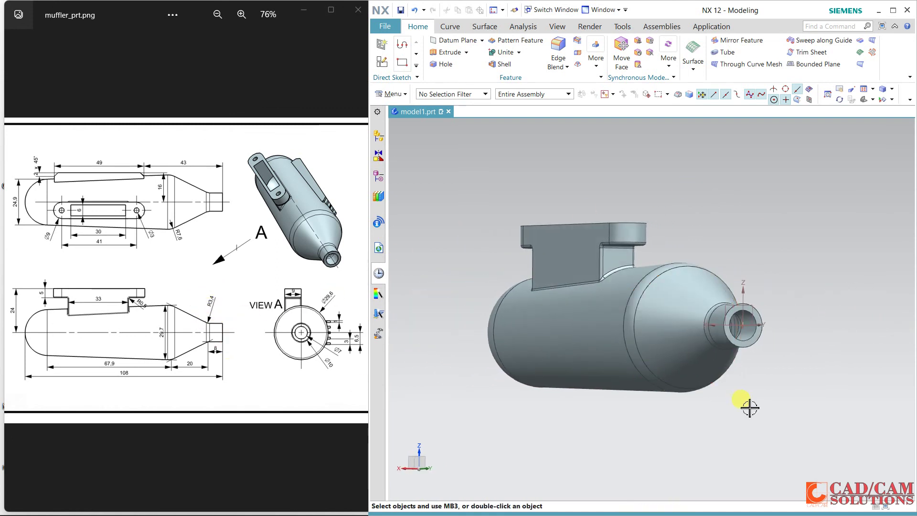
key("F8")
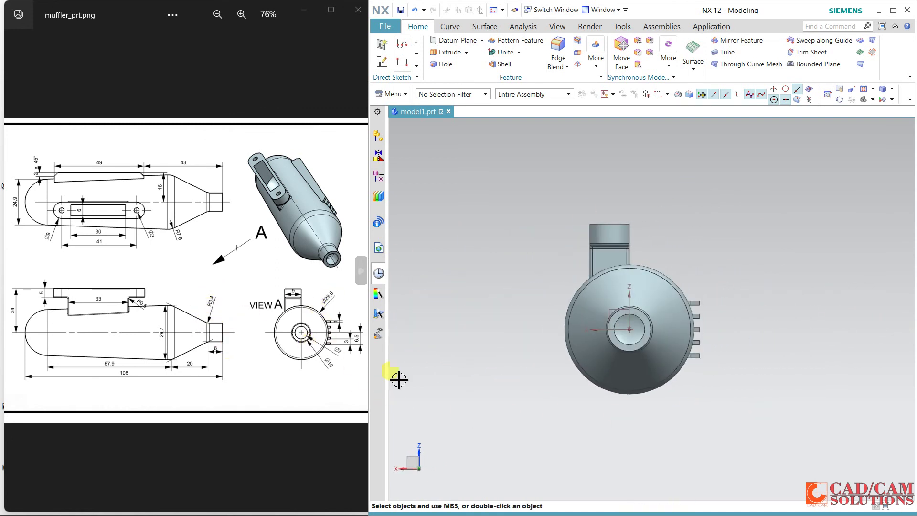